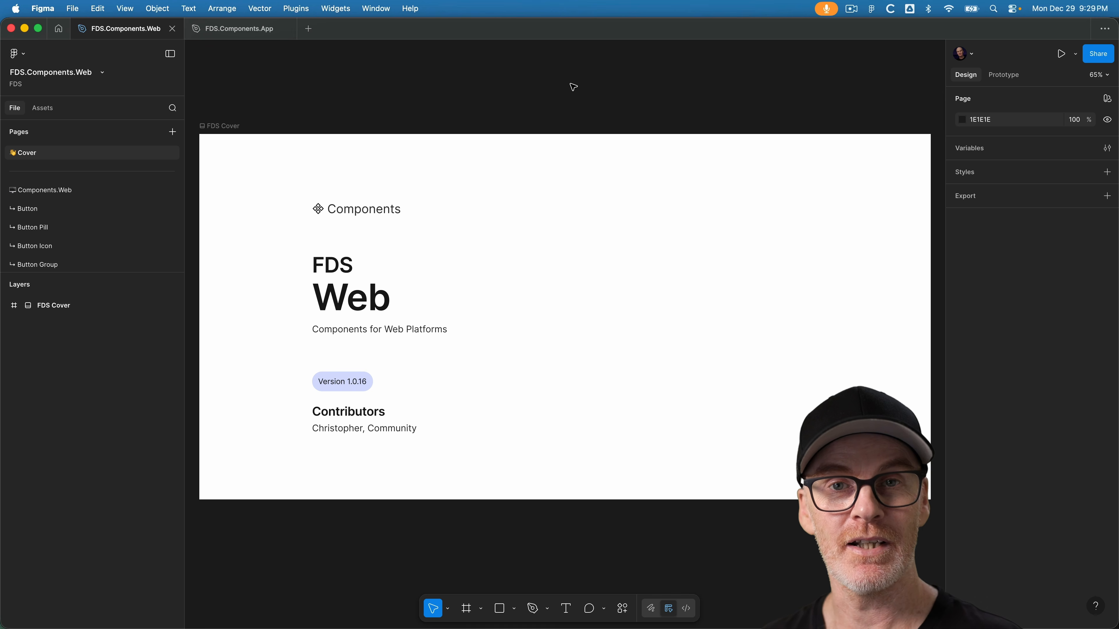
Duplicate the Spinner page
scroll(70, 220, down, 4)
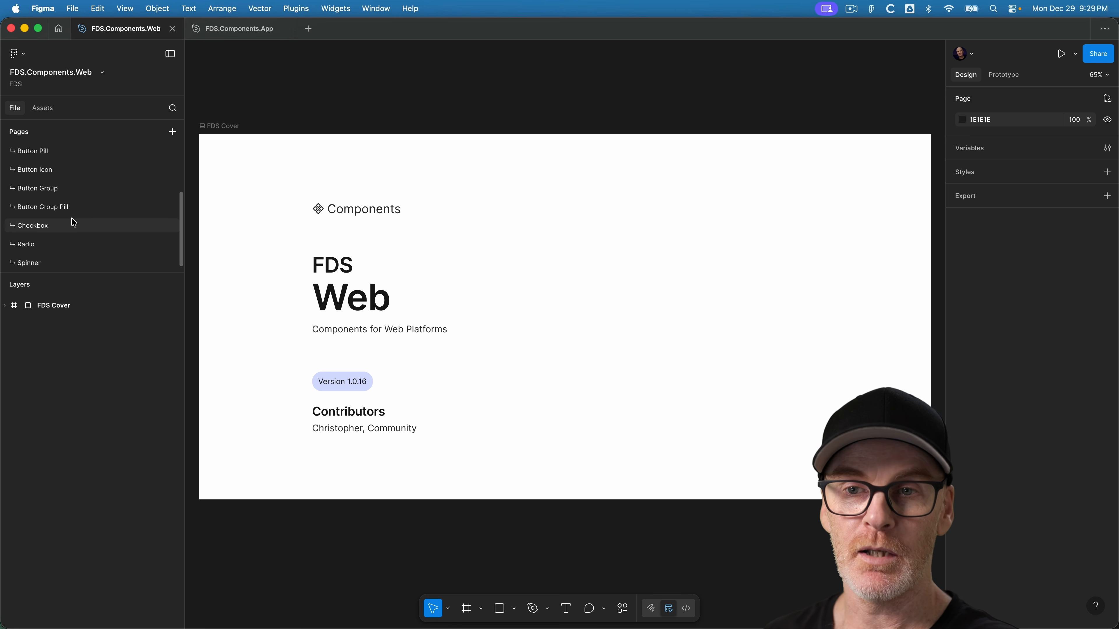
click(44, 263)
right_click(46, 263)
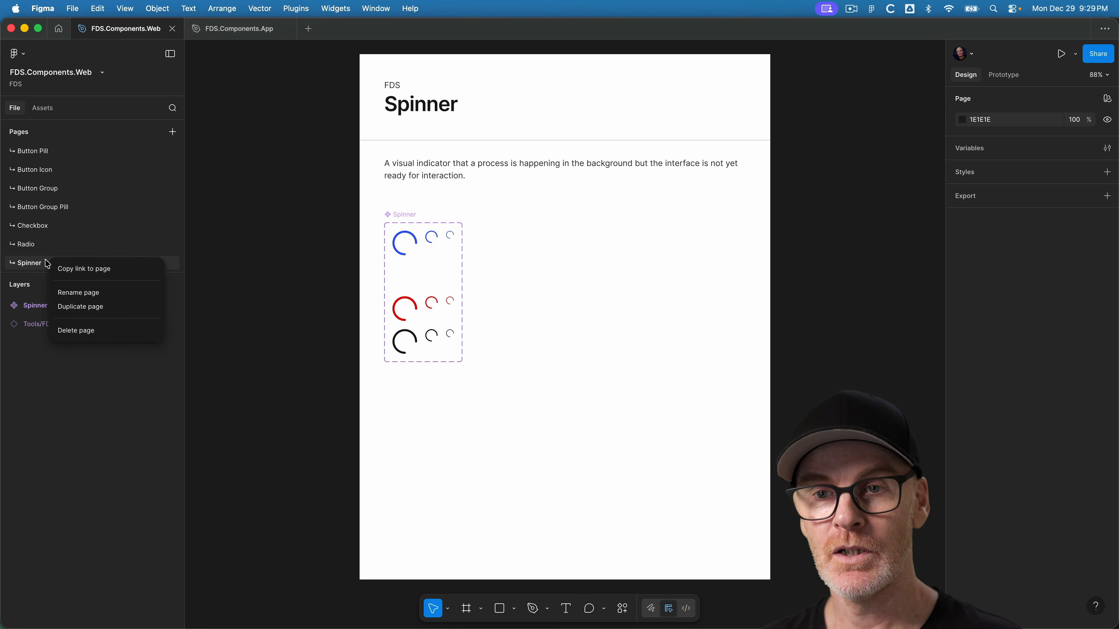
click(88, 306)
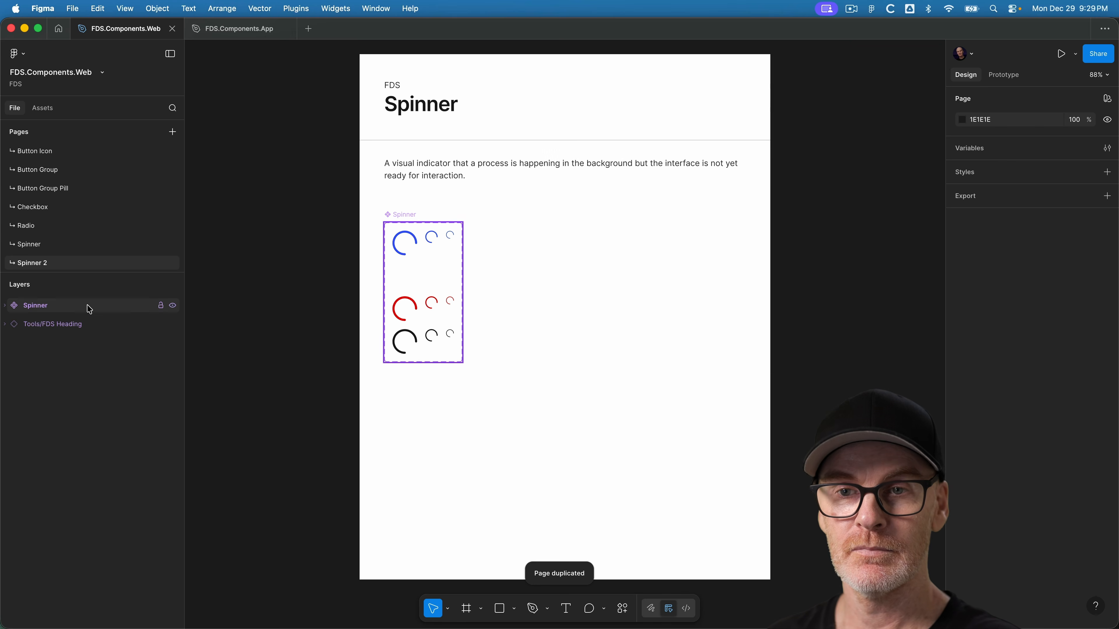
Rename the duplicated page as Help Text
double_click(58, 264)
drag(59, 267, 22, 268)
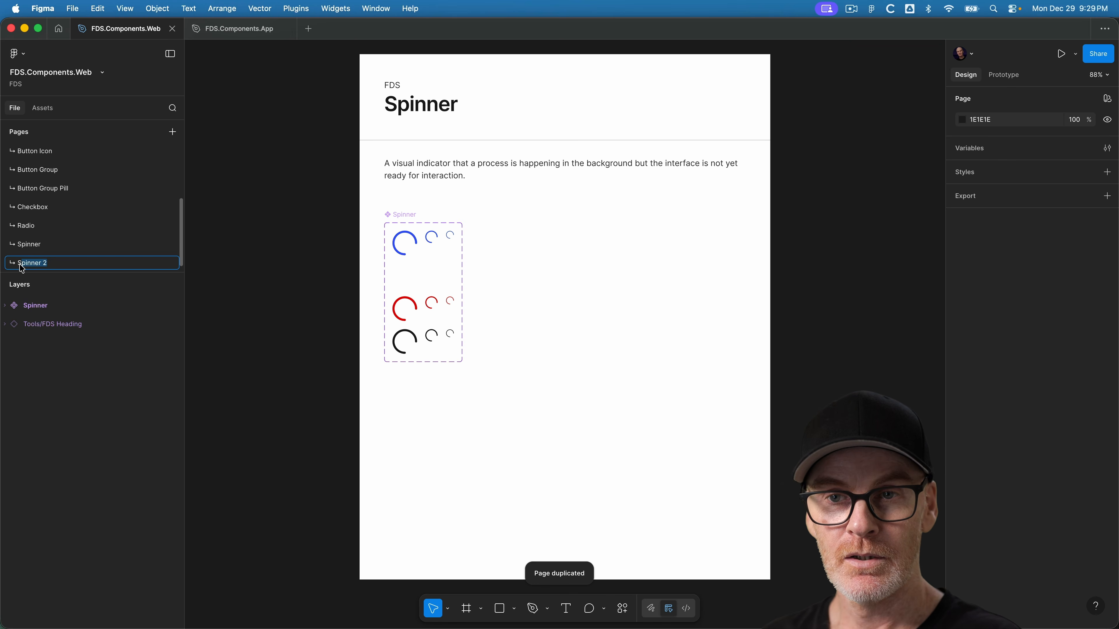
text(Help Text)
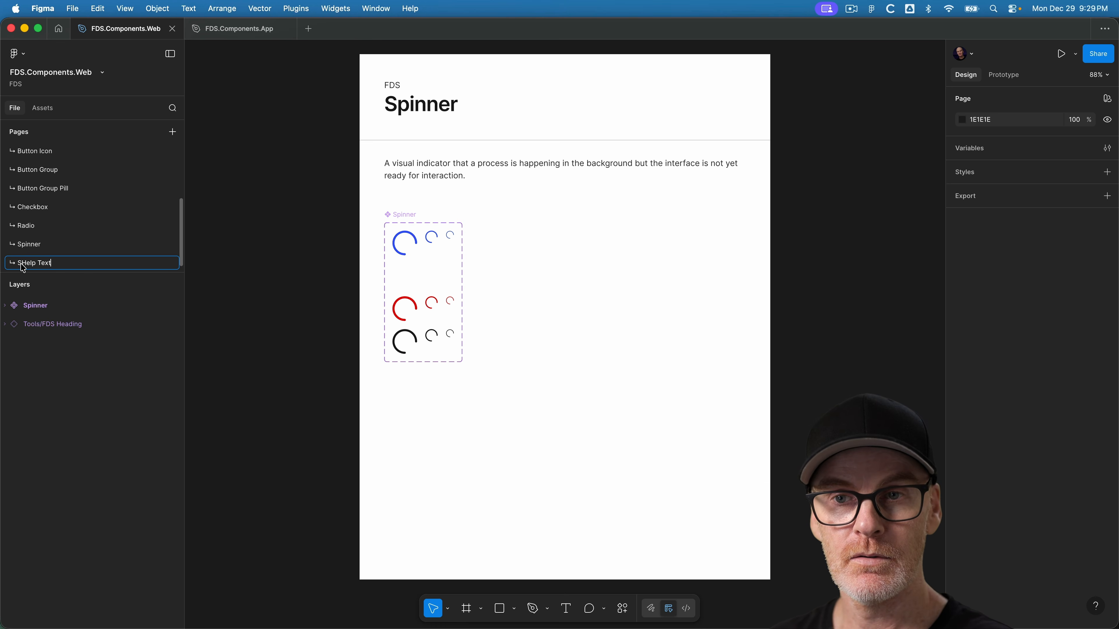
key(BackSpace)
key(Return)
Replace the intro text with "Helper text that adds context to an input field, communicates it's status or serves as a disclaimer."
click(445, 178)
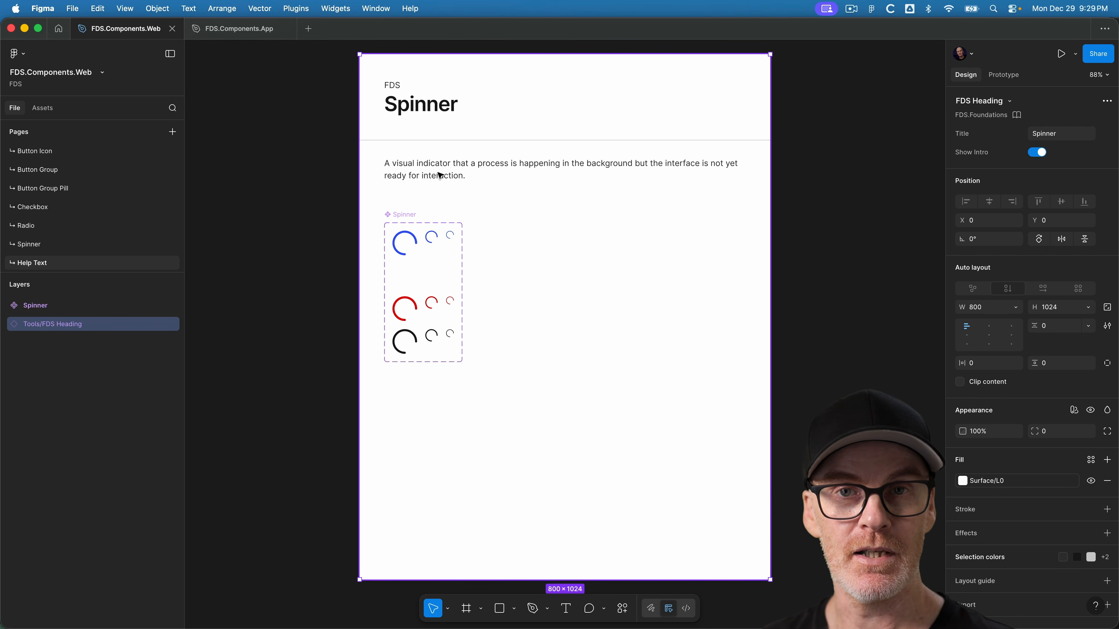
double_click(439, 175)
key(Return)
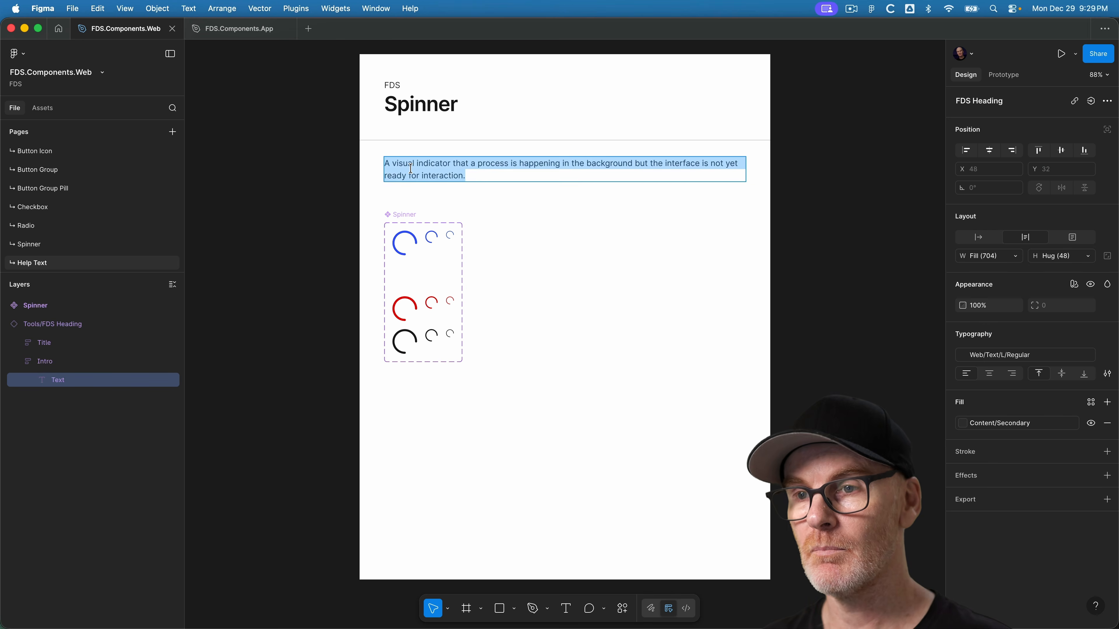
key(BackSpace)
key(super+z)
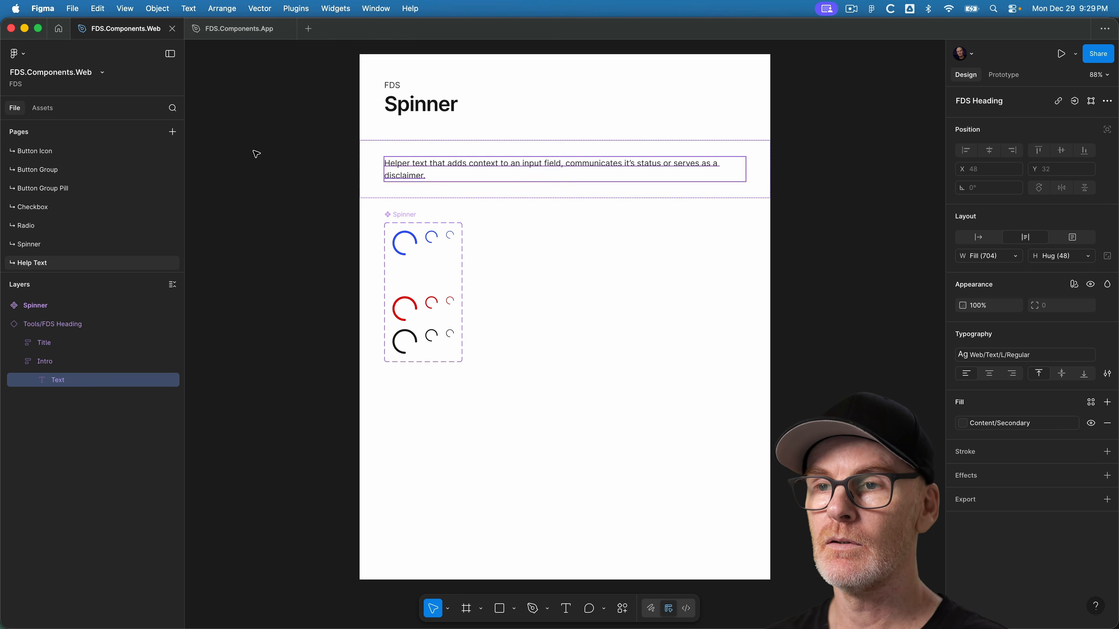
click(253, 154)
Copy the page name Help Text and paste it as the title of the FDS Heading instance
double_click(31, 263)
click(48, 263)
drag(59, 264, 16, 264)
key(super+c)
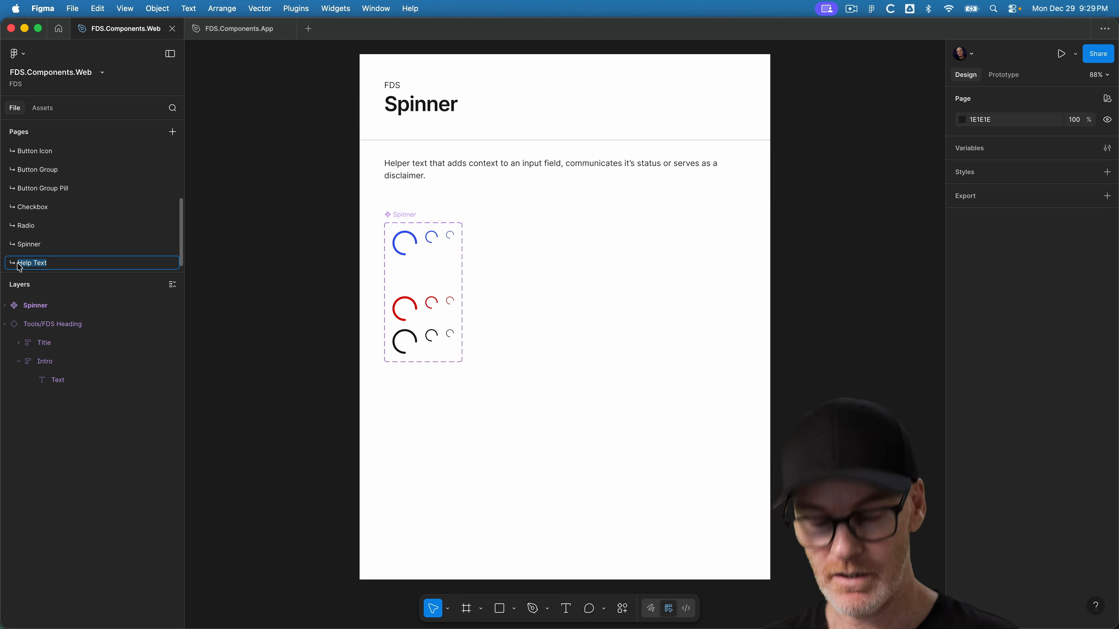
click(444, 107)
click(1062, 133)
key(super+v)
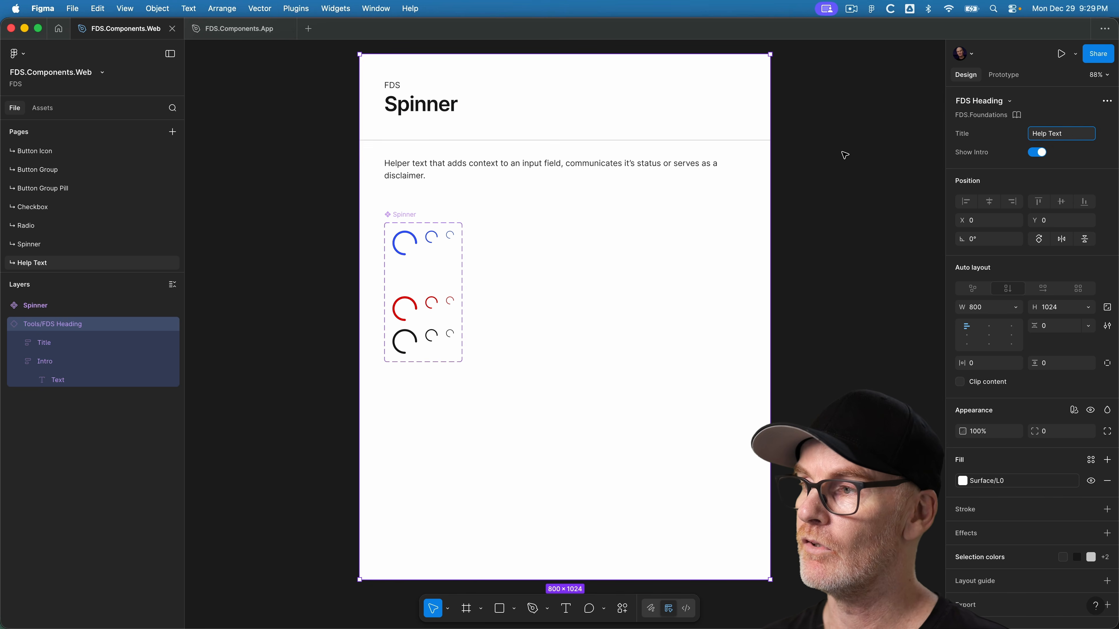
click(879, 150)
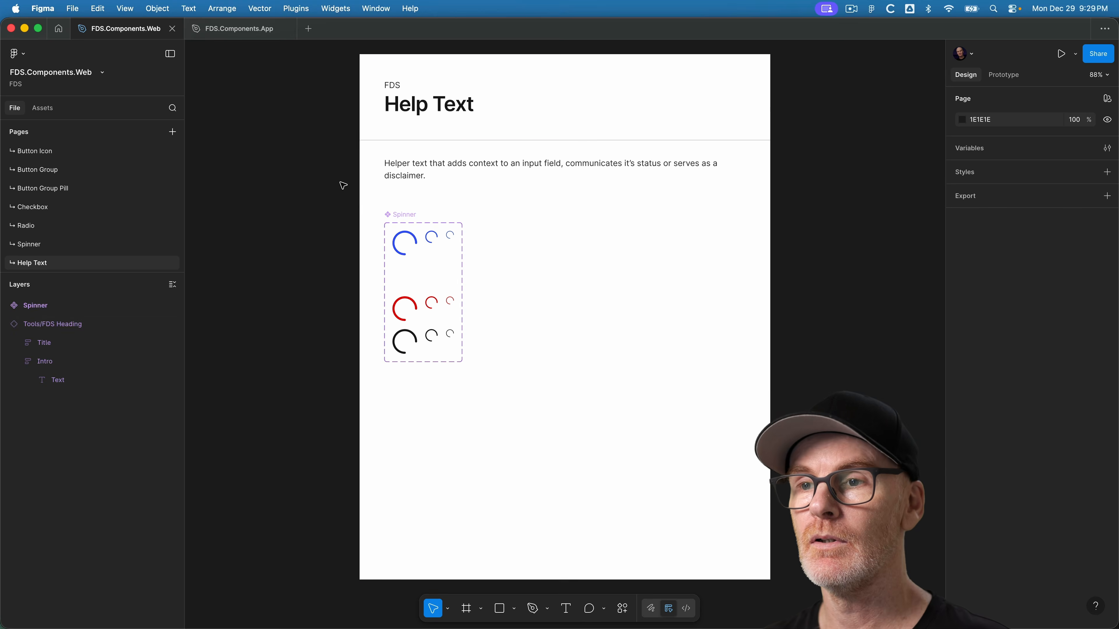
Delete the Spinner component set from the Help Text page and add a text layer reading "Text" below the intro
click(394, 217)
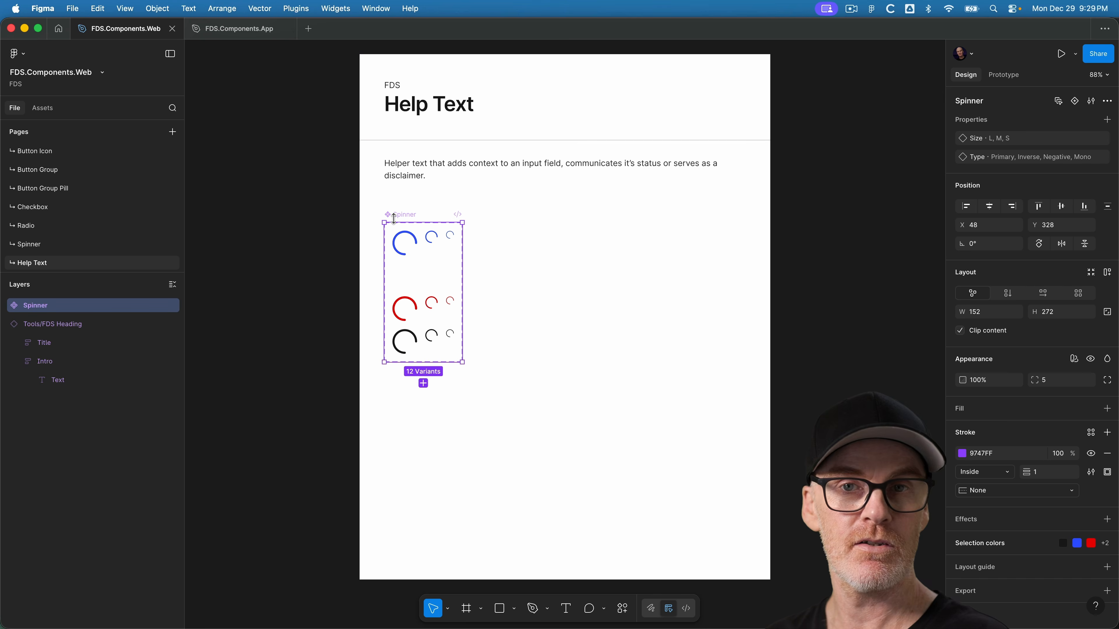
key(Delete)
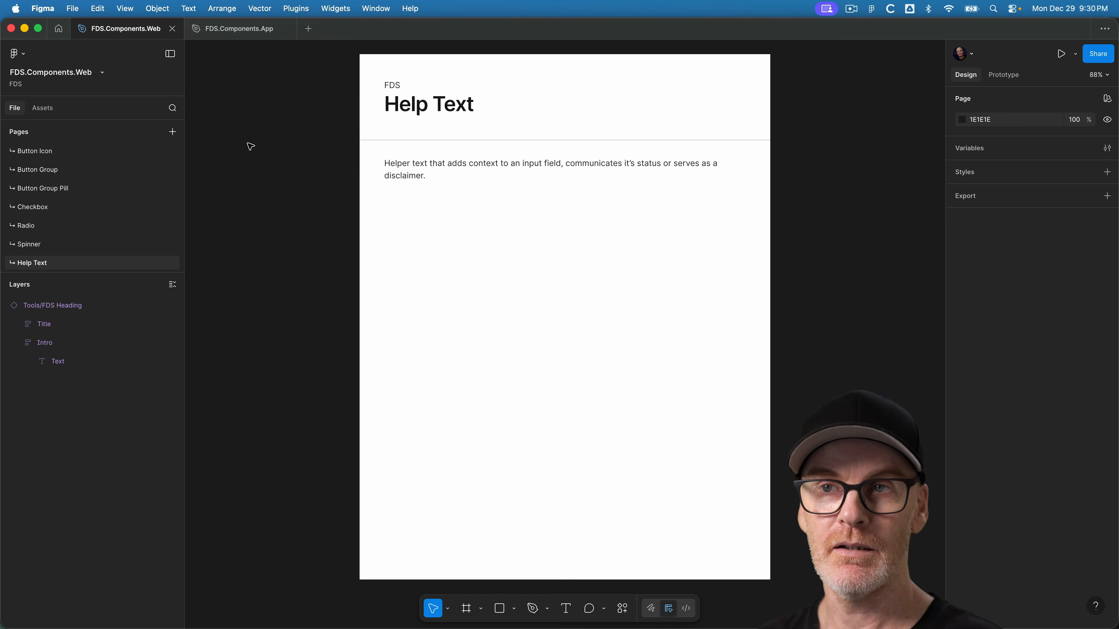
key(t)
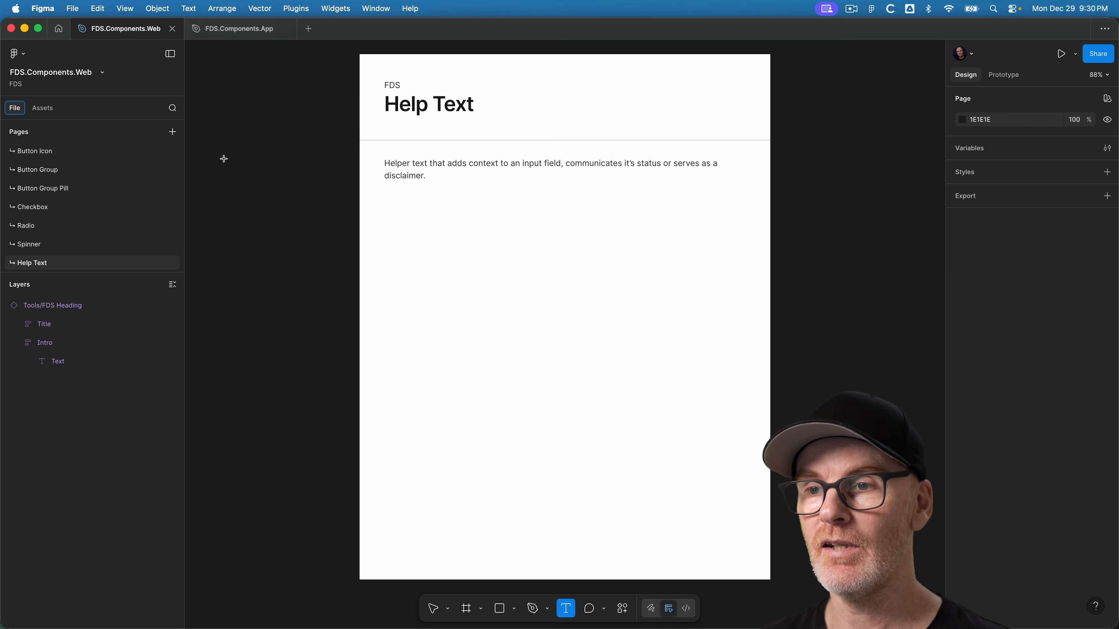
click(390, 217)
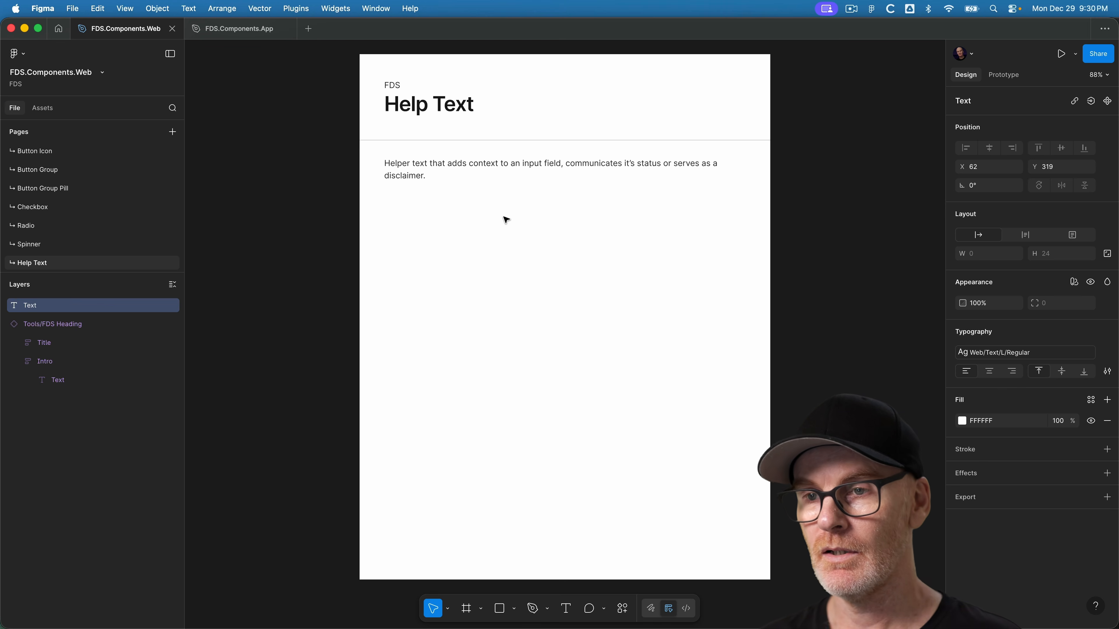
text(Text)
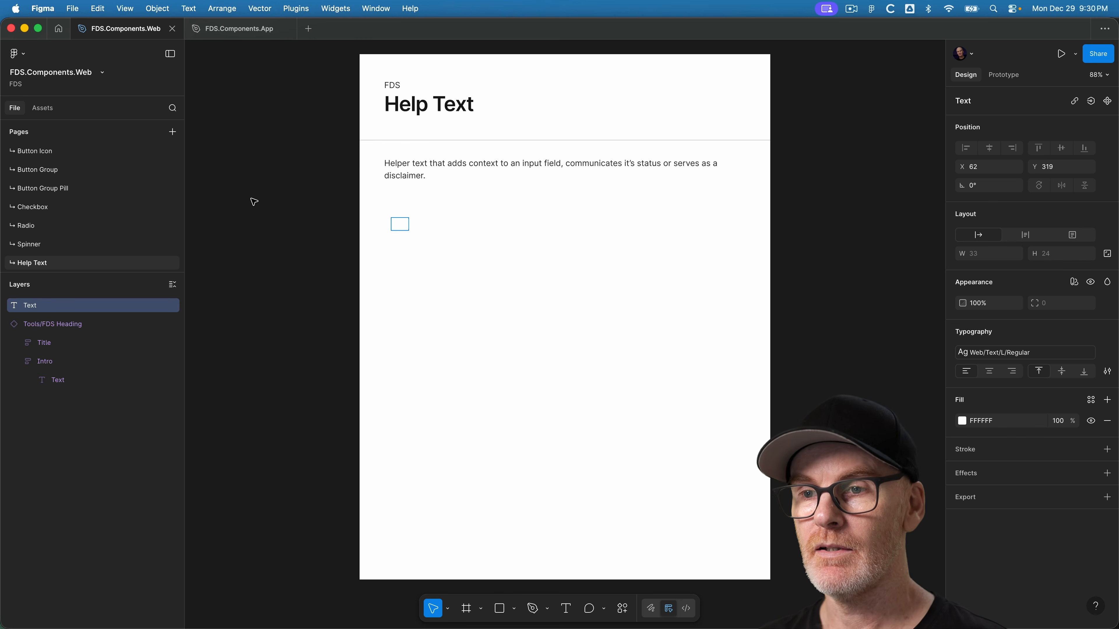
key(Escape)
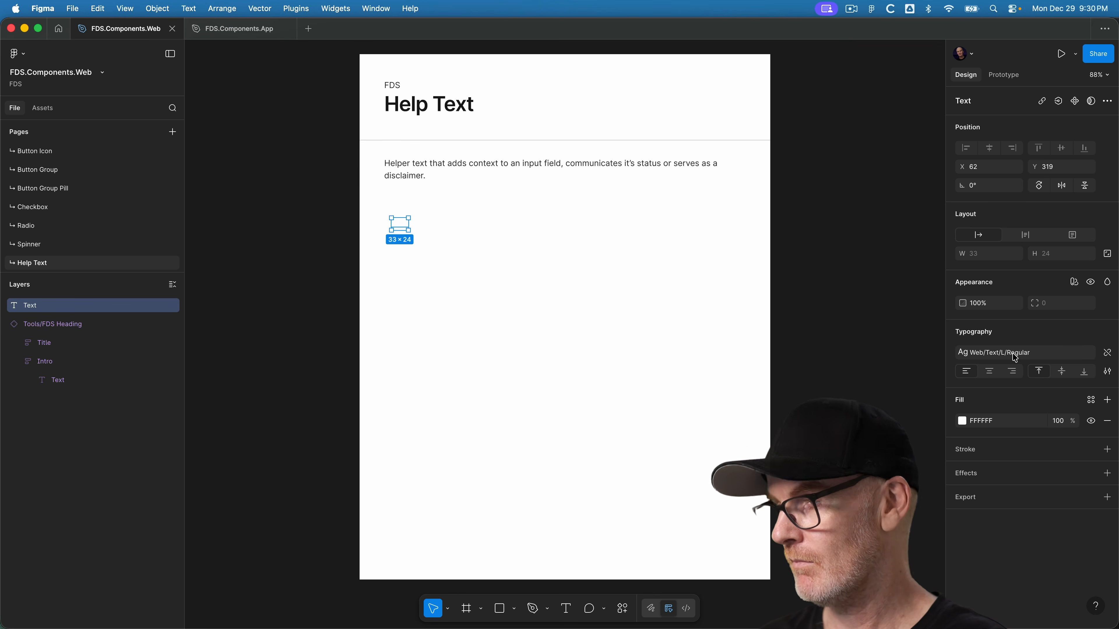
Apply the Content/Secondary fill to the new text layer and wrap it in two nested groups
click(1090, 400)
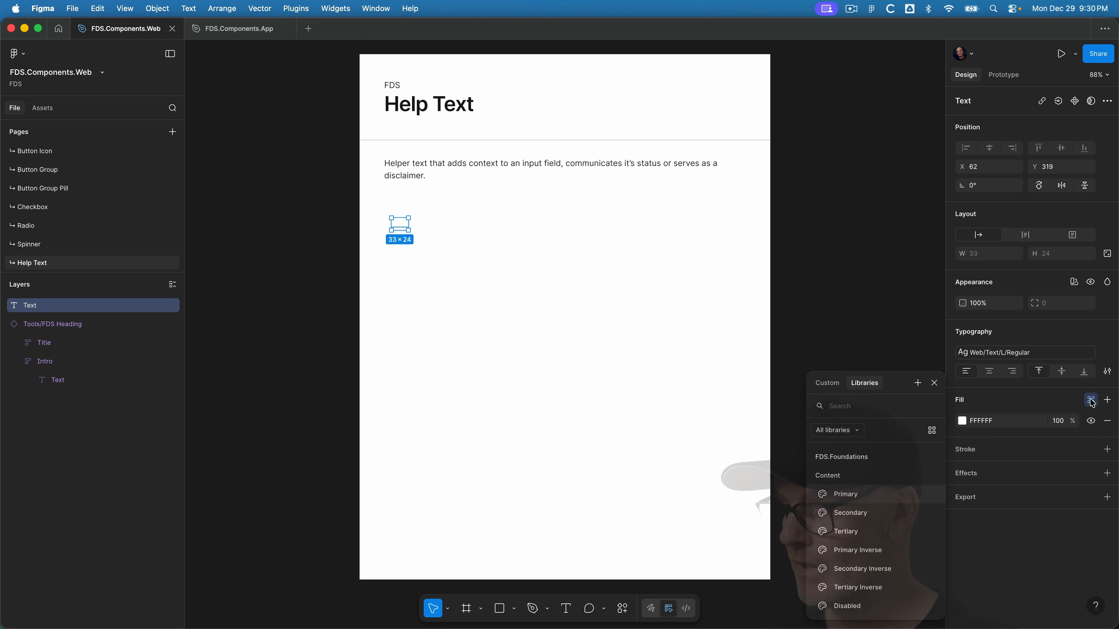
click(855, 518)
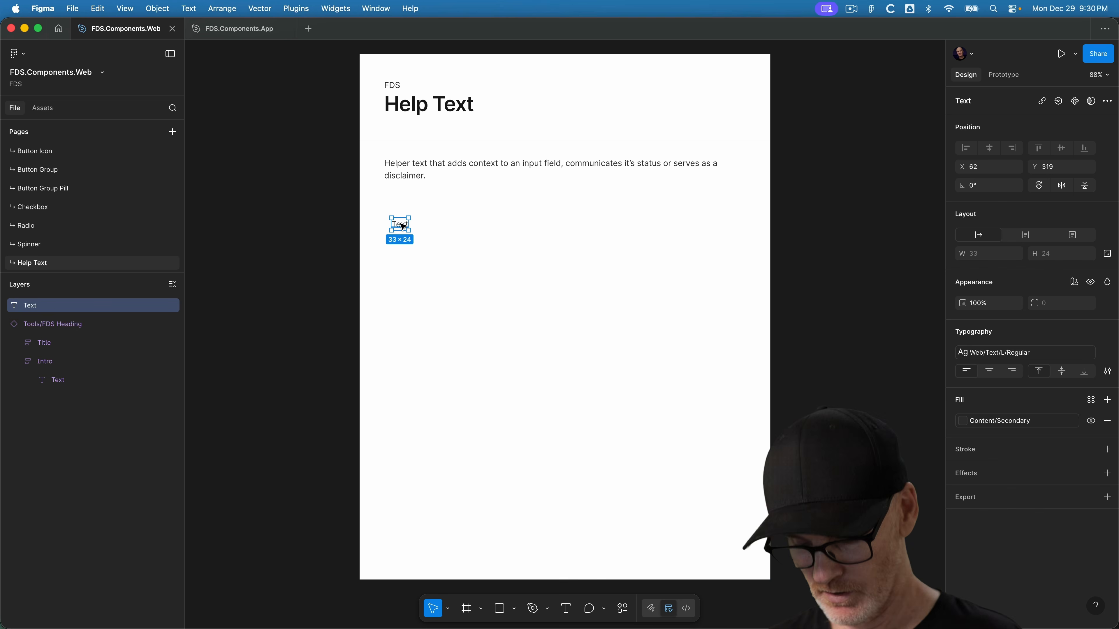
key(super+g)
key(super+g)
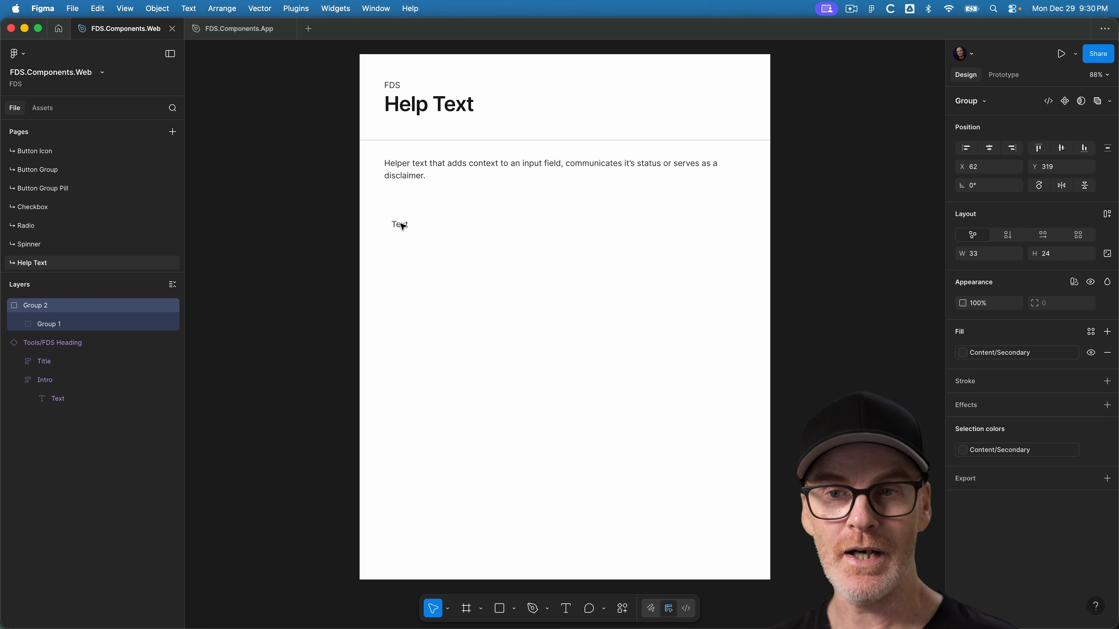
Rename the outer group as Help Text and the inner group as Content
double_click(67, 308)
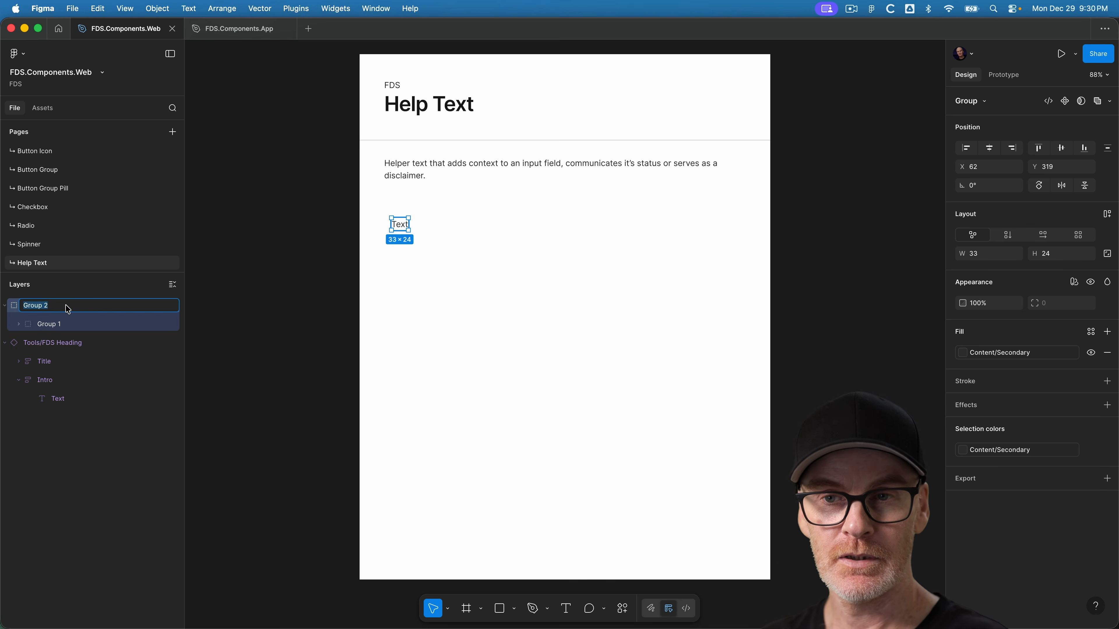
text(Help Text)
key(Return)
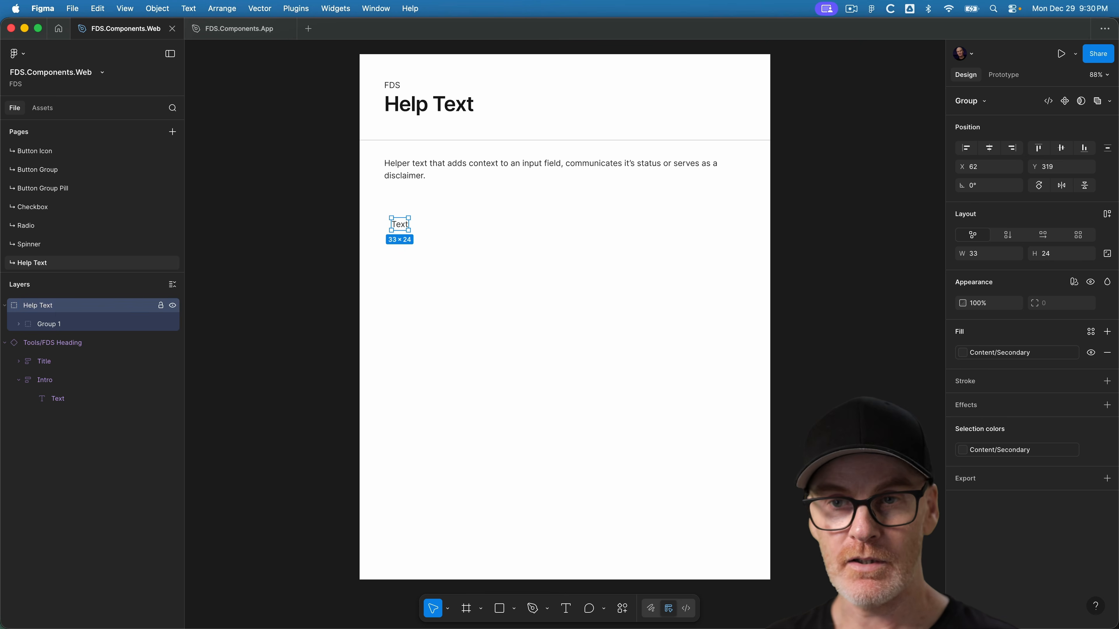
double_click(56, 326)
text(Content)
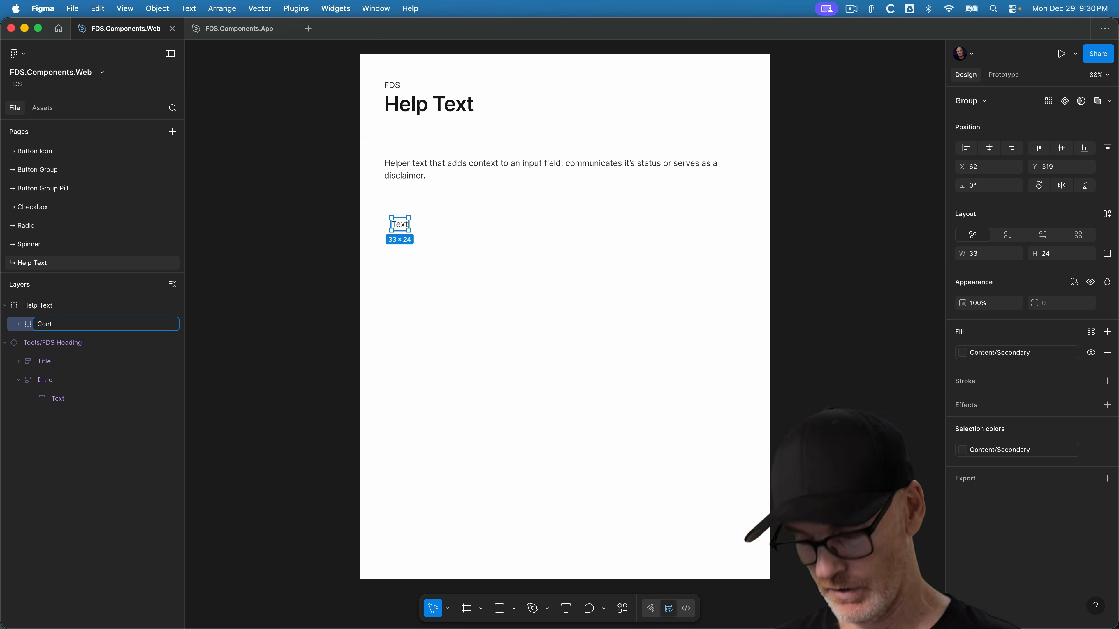
key(Return)
Apply horizontal auto layout to the Help Text group, with width and height set to hug contents
click(92, 305)
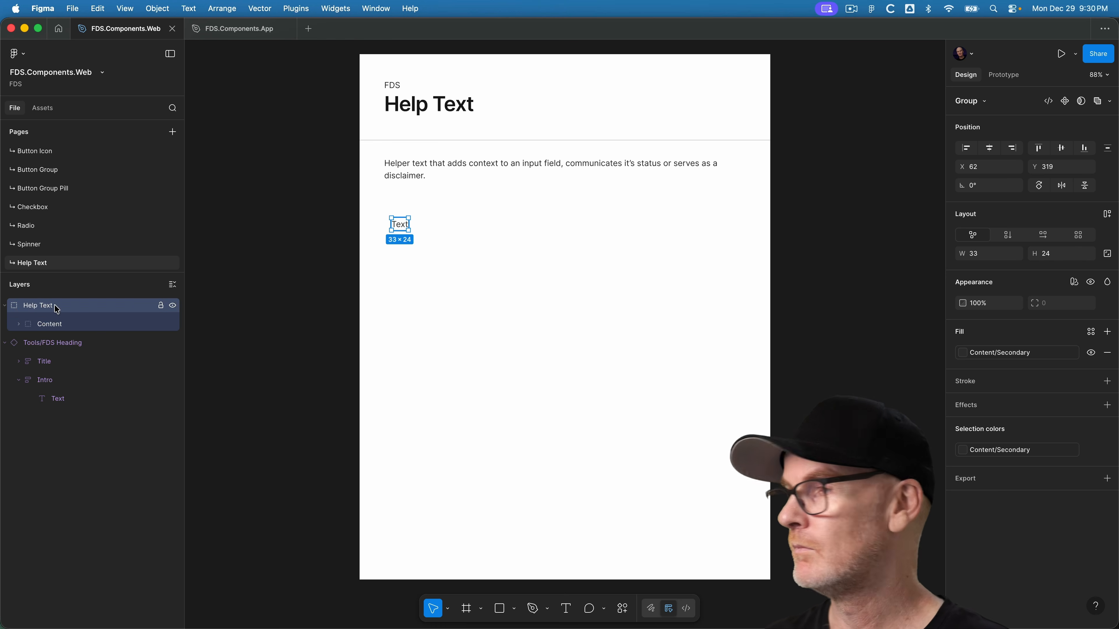
click(1107, 213)
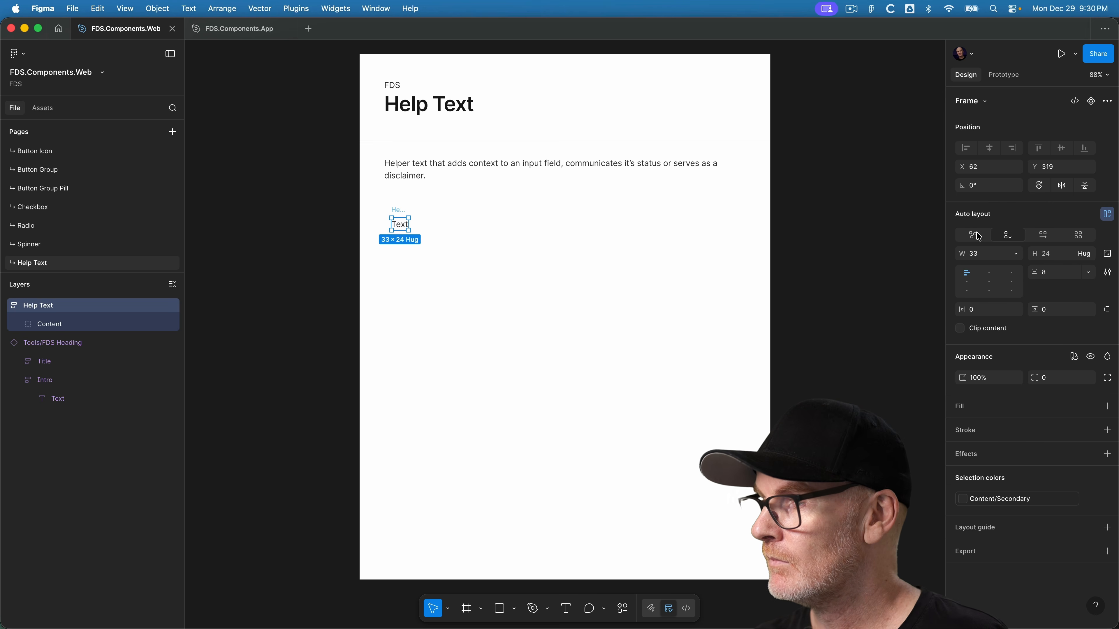
click(1033, 237)
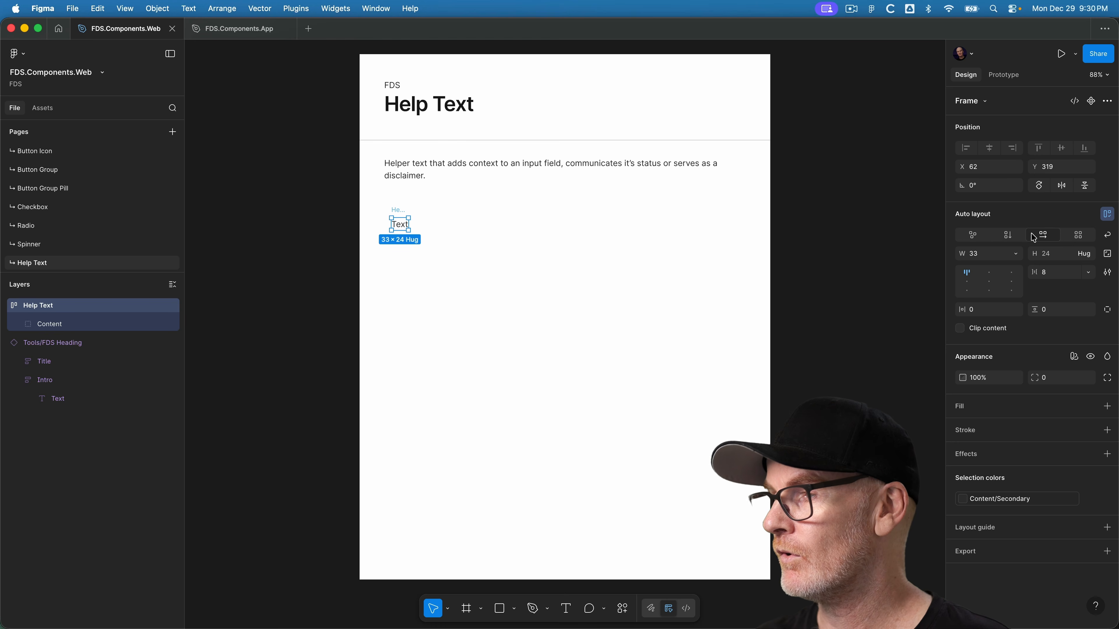
click(1016, 254)
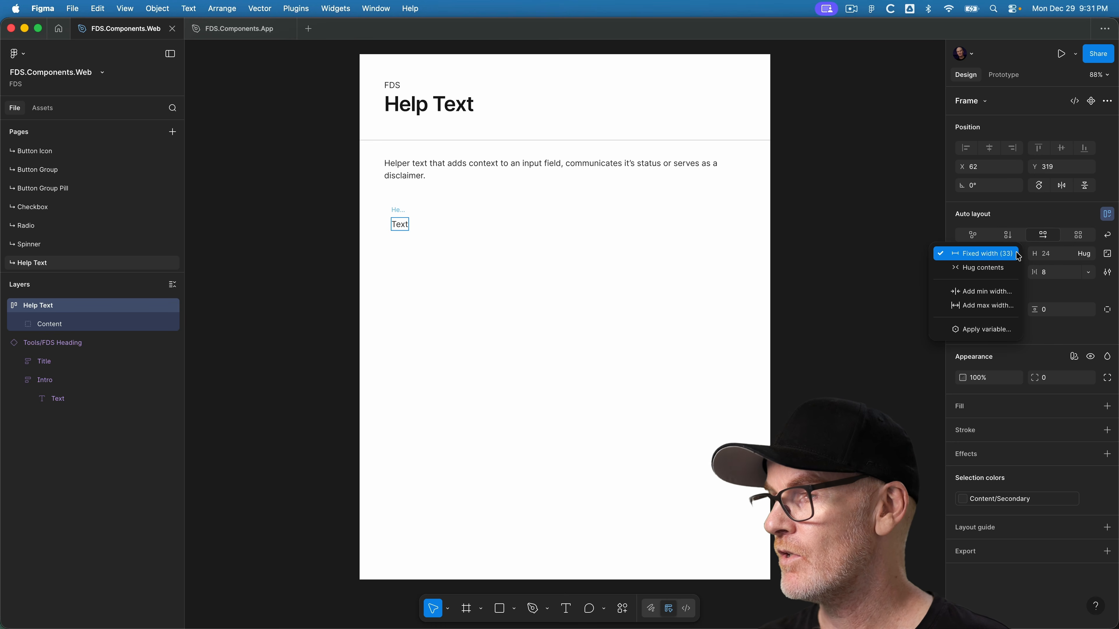
click(991, 268)
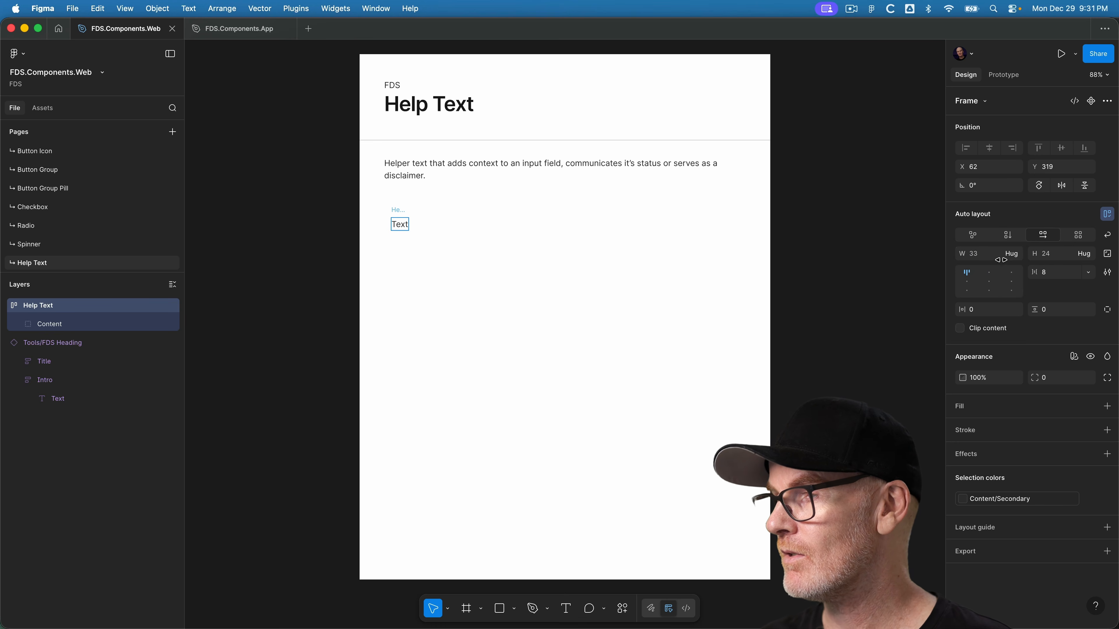
click(1087, 254)
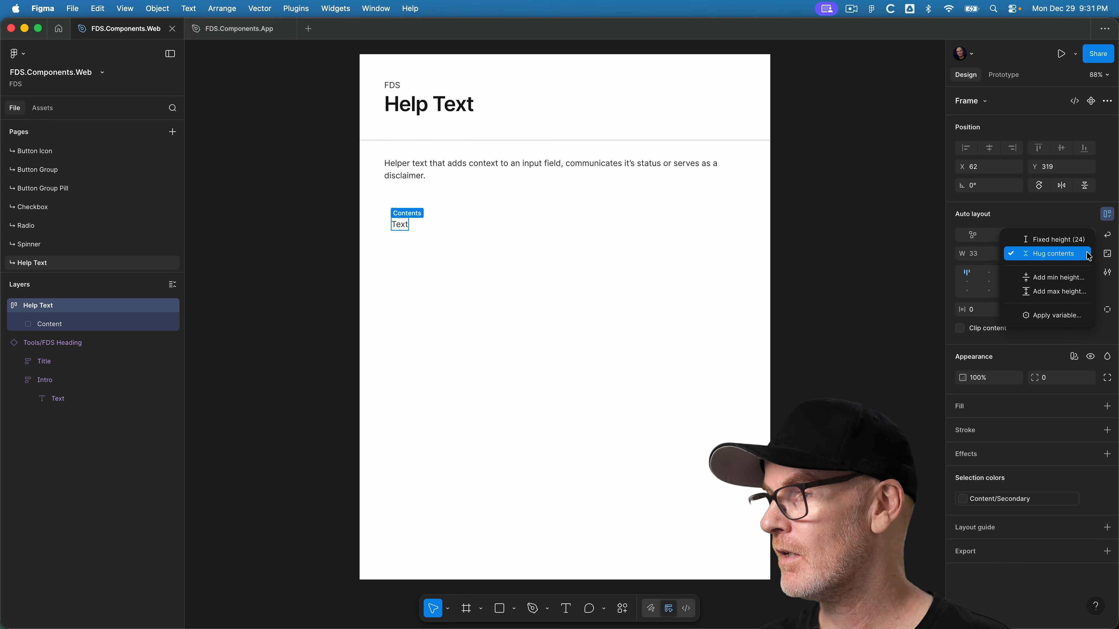
click(1074, 254)
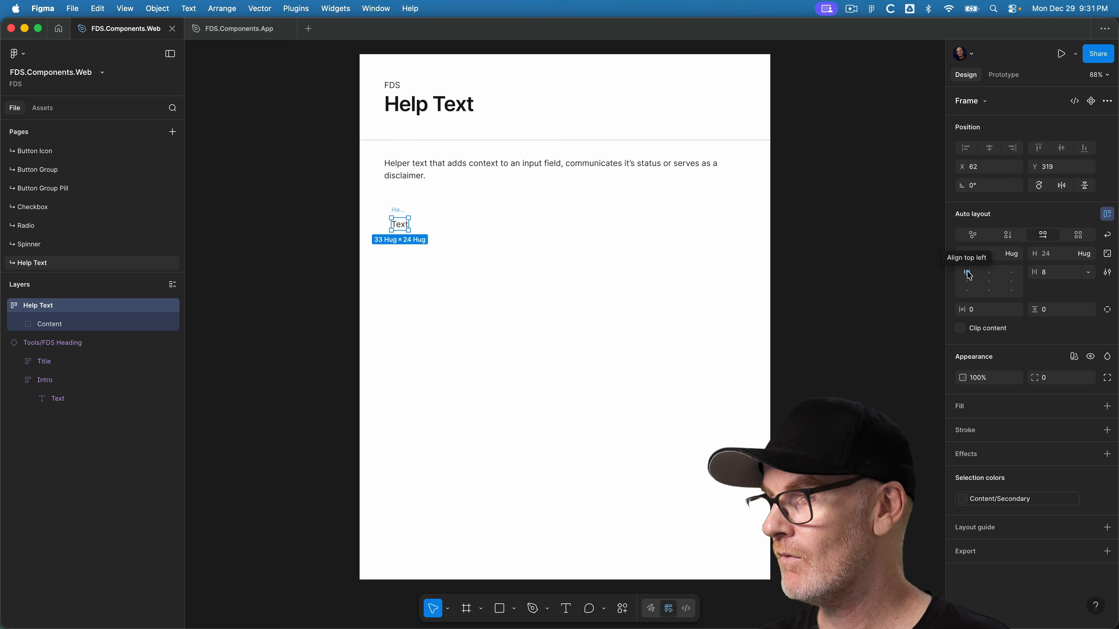
Set the Help Text frame's auto layout gap to the Space variable S (8)
click(1088, 273)
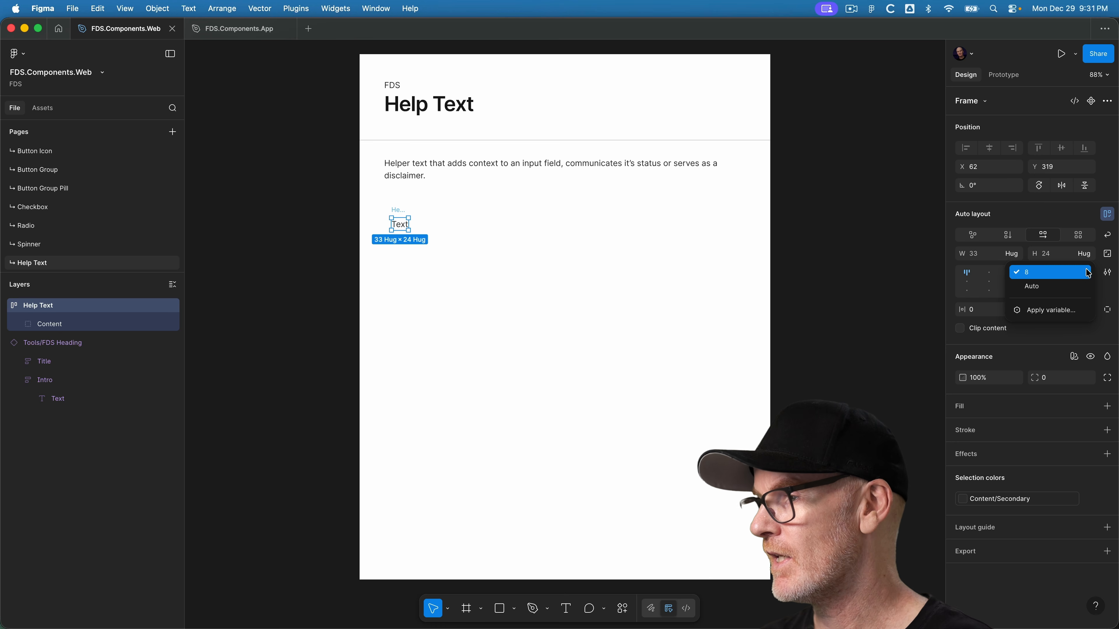
click(1044, 314)
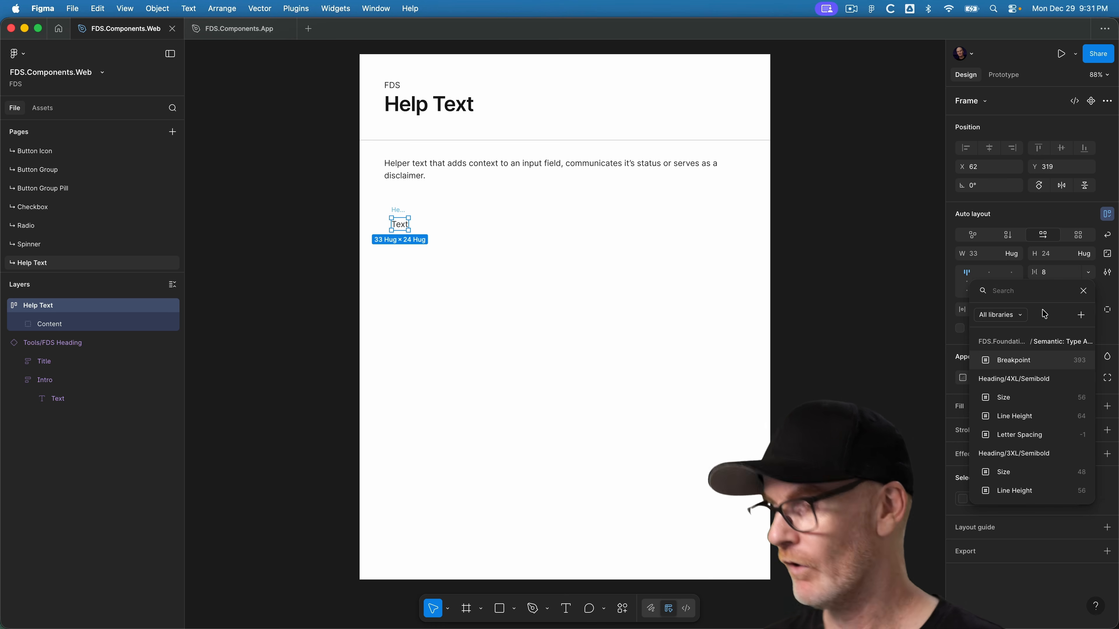
text(space)
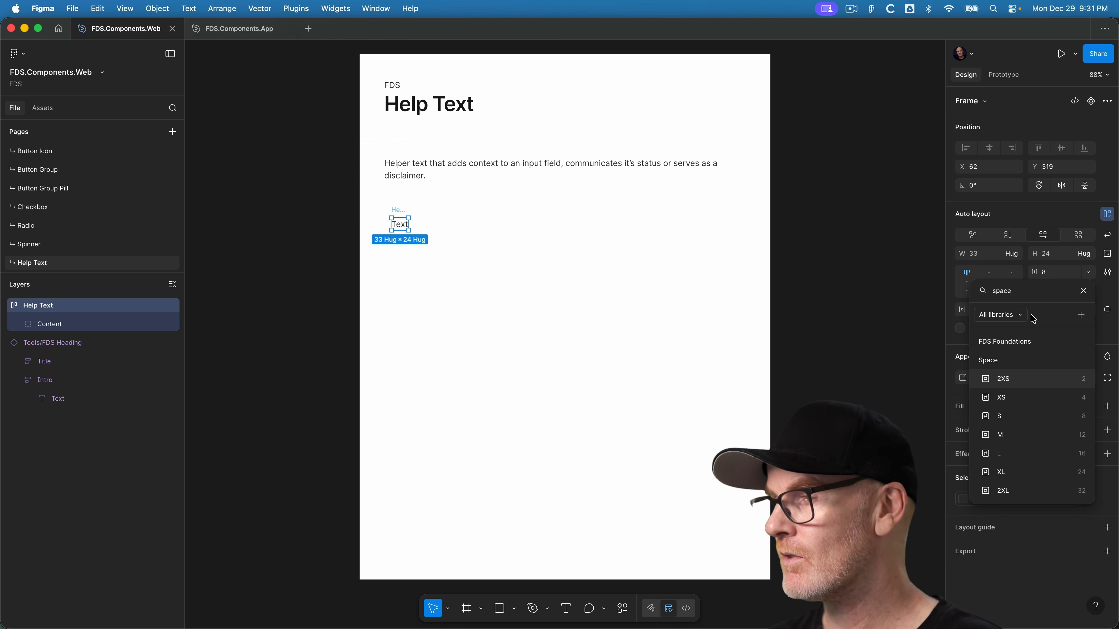
click(1039, 417)
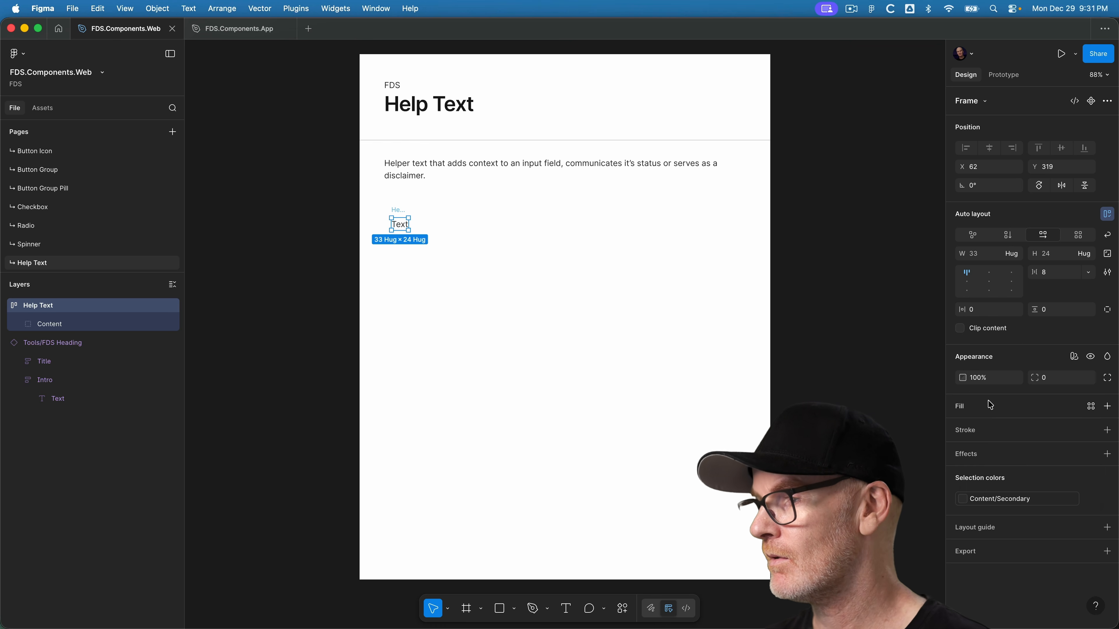
Apply vertical auto layout to the Content group inside Help Text, with its width set to hug contents
click(50, 324)
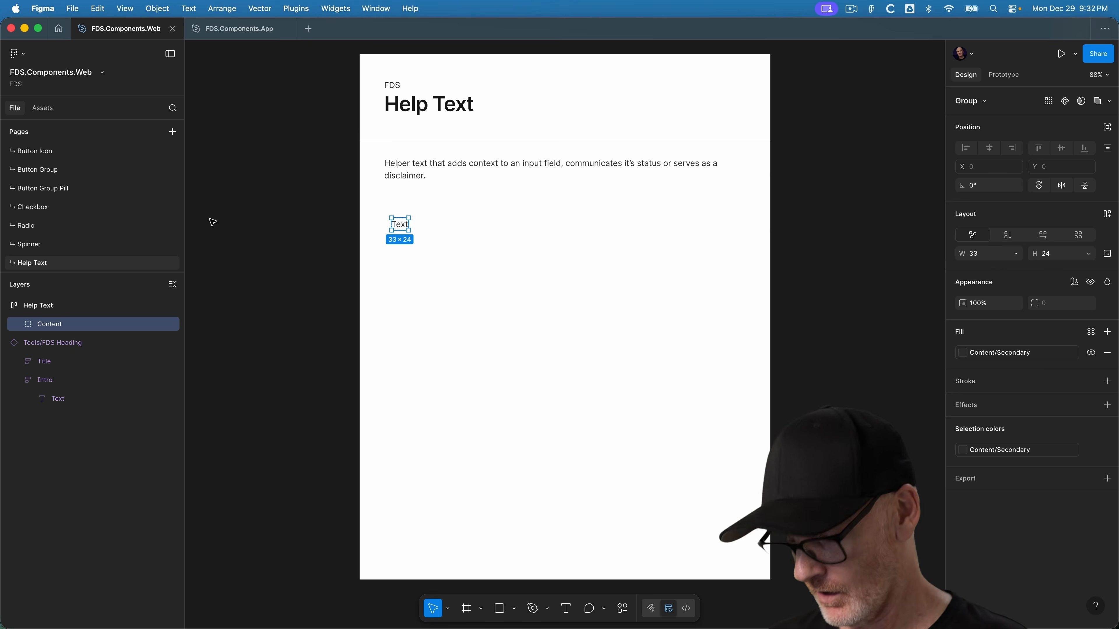
key(super+equal)
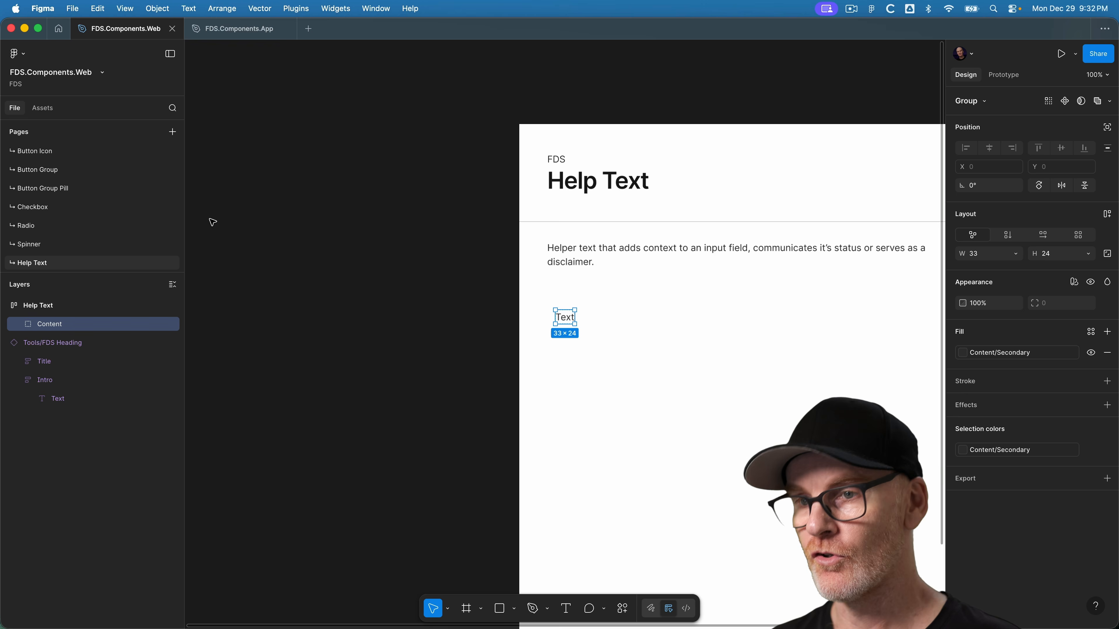
scroll(516, 337, right, 5)
scroll(517, 337, down, 1)
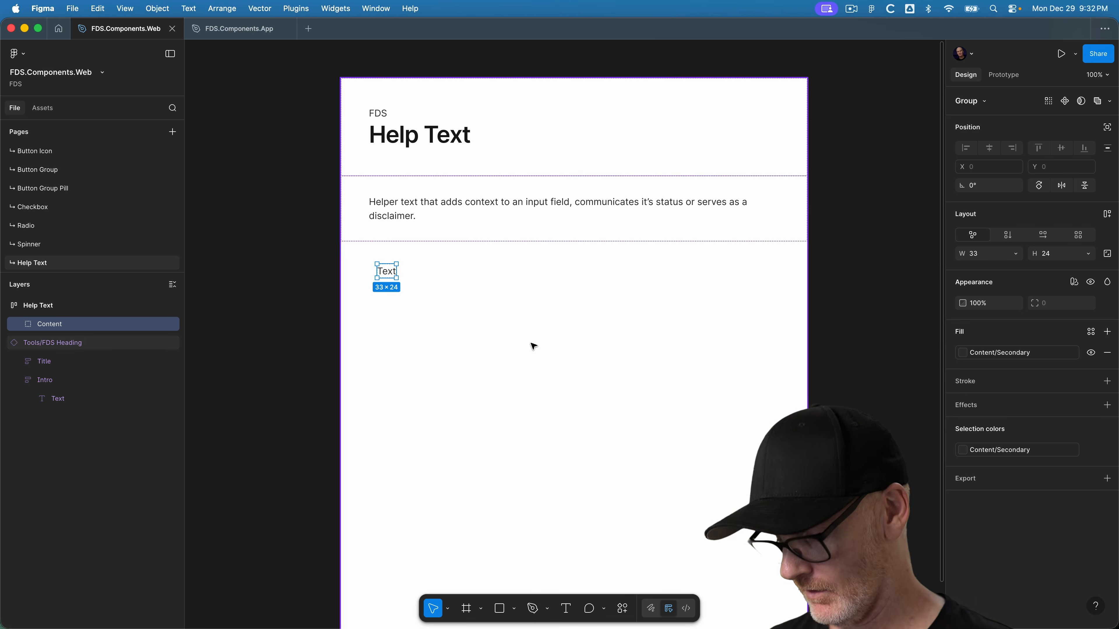
key(super+equal)
key(space)
drag(775, 308, 579, 305)
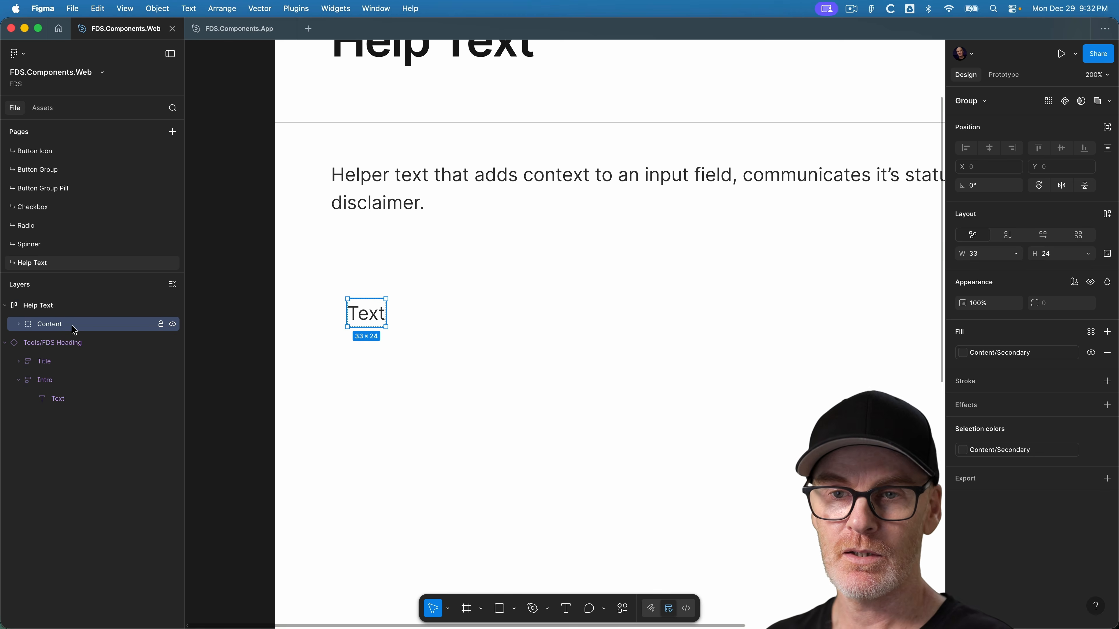
click(1106, 214)
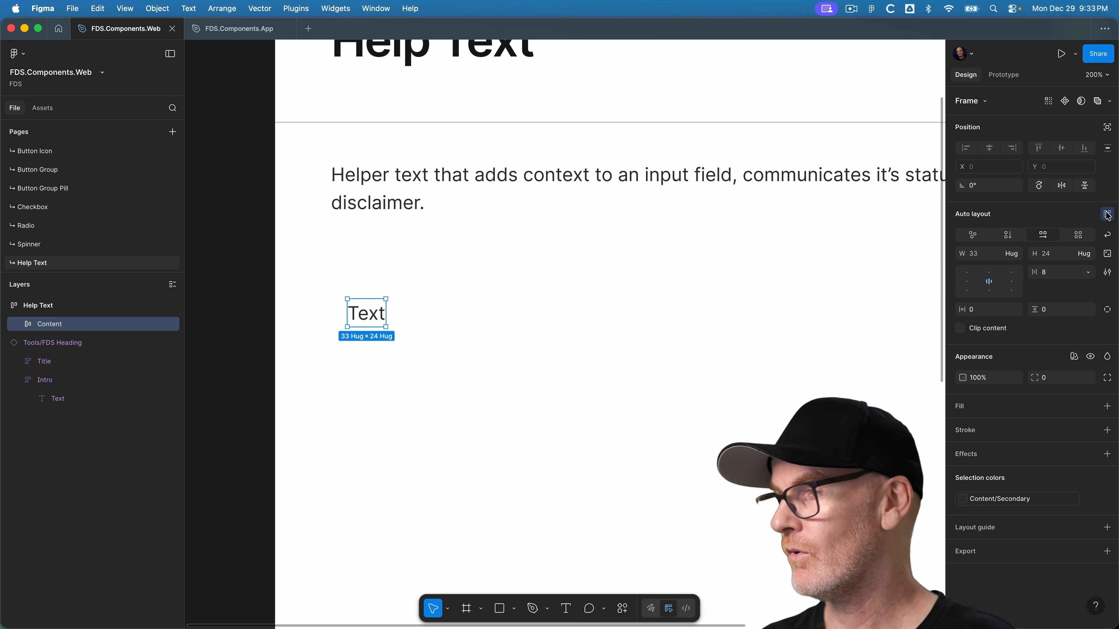
click(1007, 235)
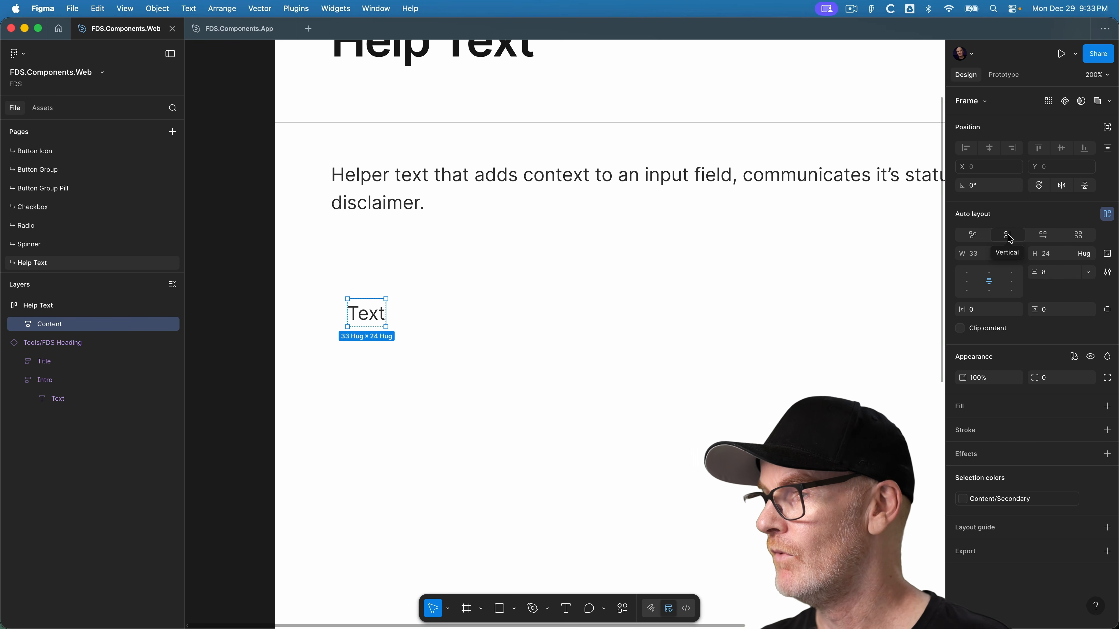
click(1013, 256)
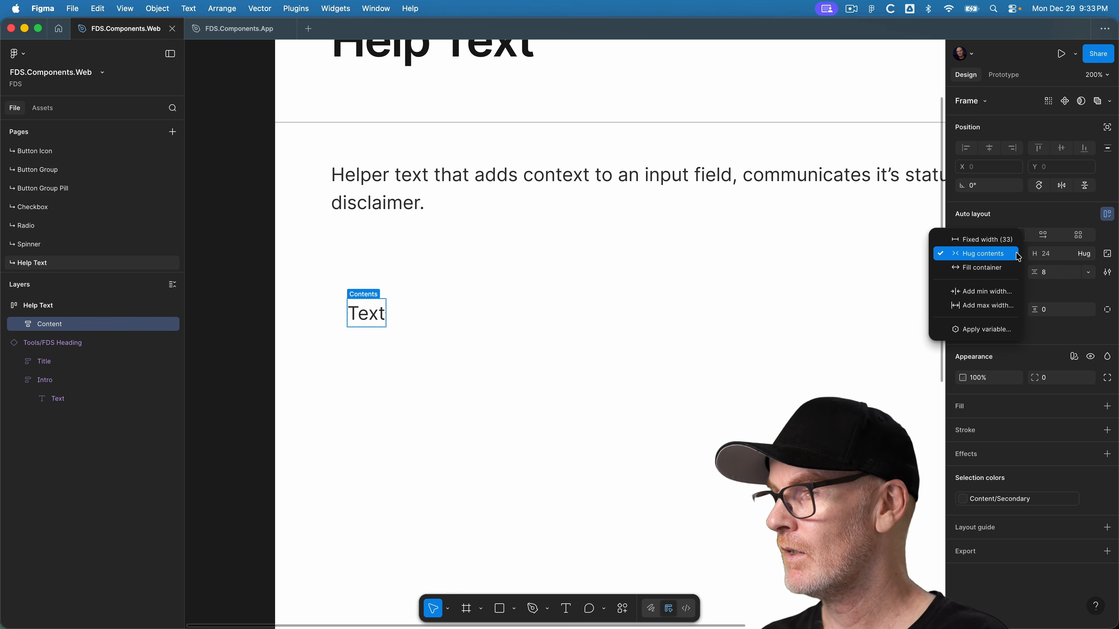
click(990, 259)
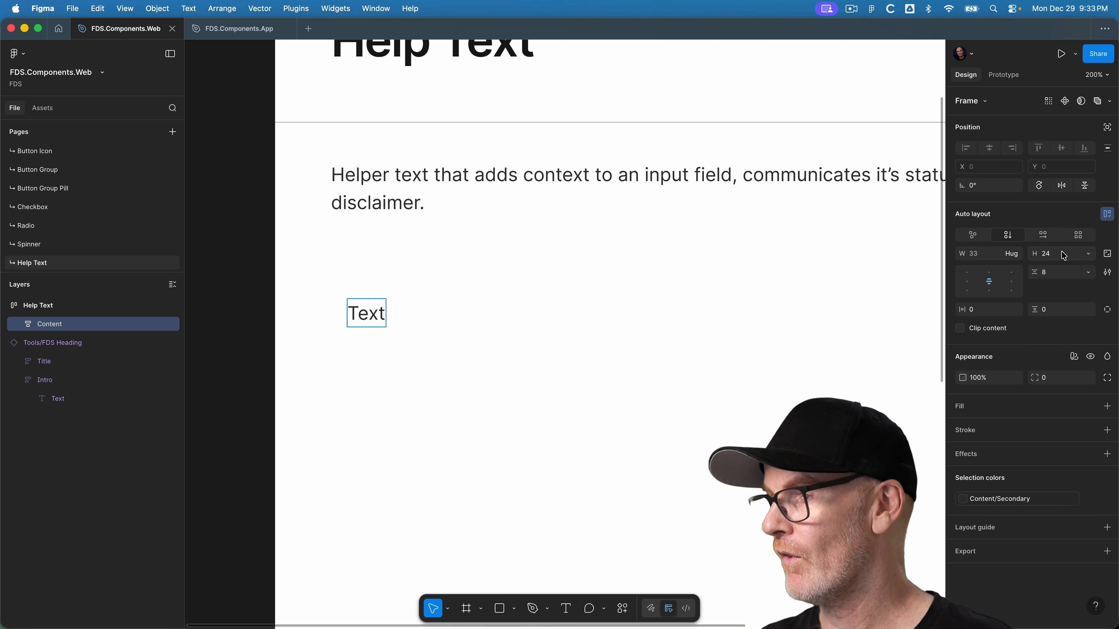
Align the Content frame's items to the top left and set its auto layout gap to 0
click(969, 274)
click(1058, 276)
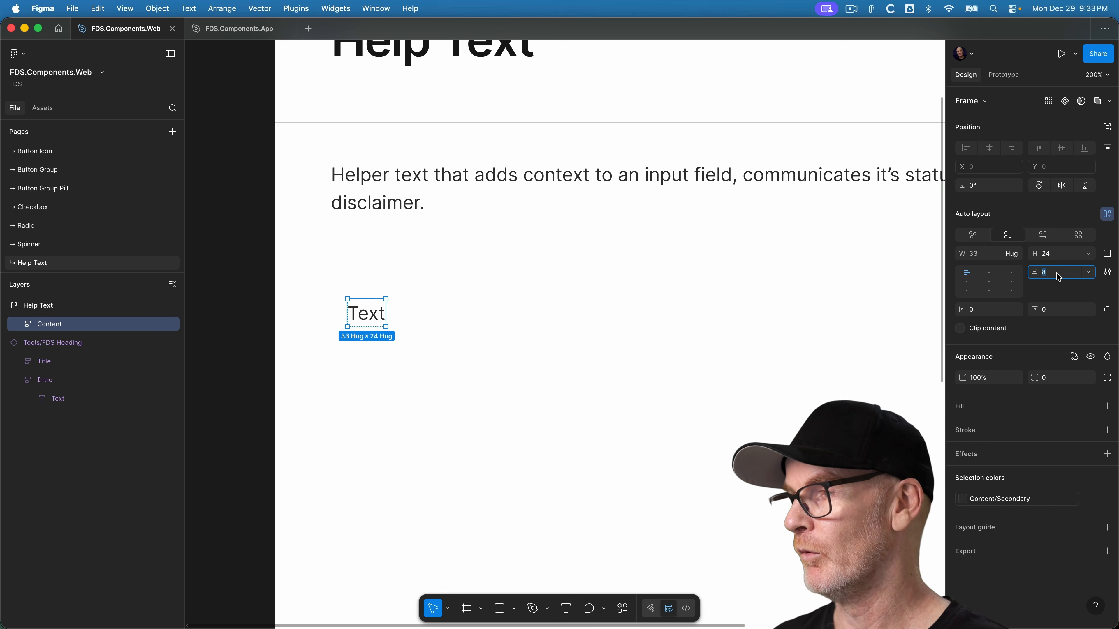
text(0)
key(Return)
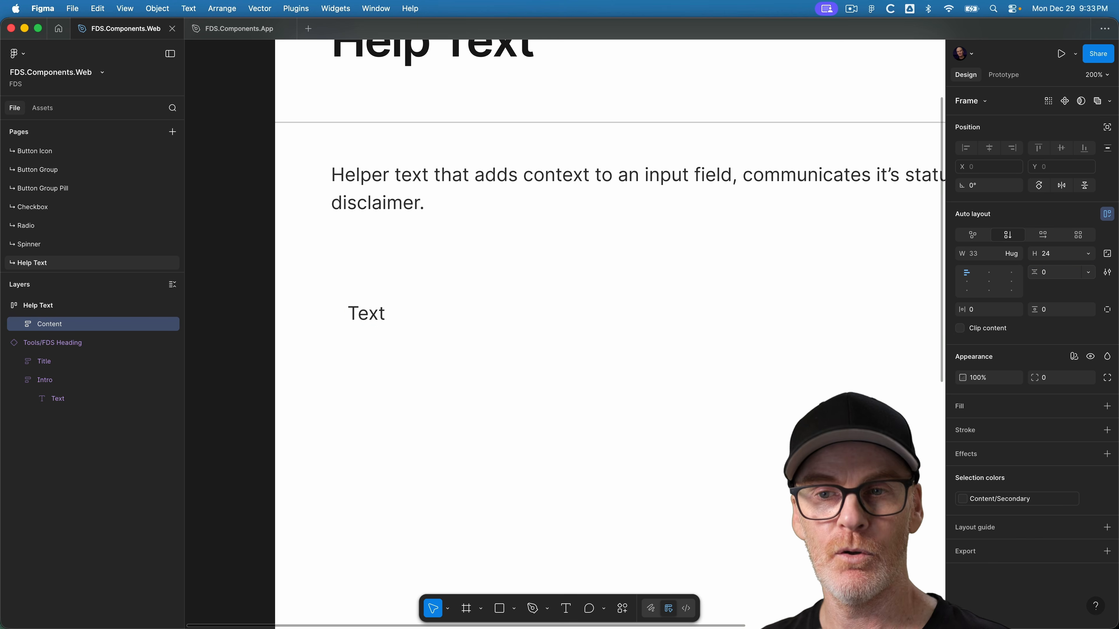
Search the FDS.Iconography library for info and place the filled blue 24 icon in the Help Text frame
click(51, 310)
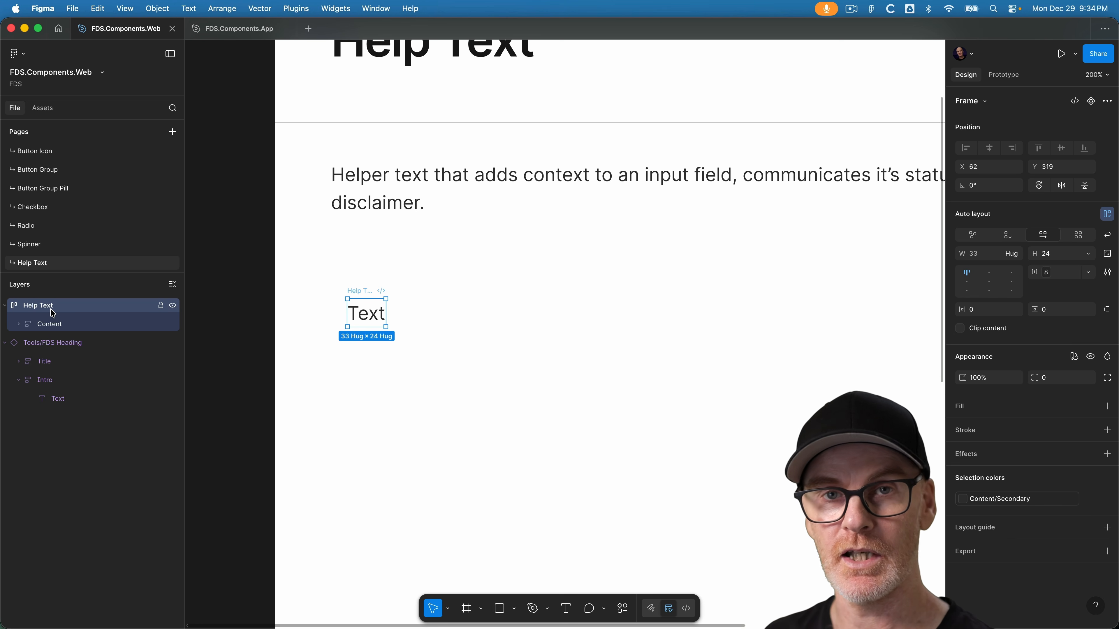
click(43, 109)
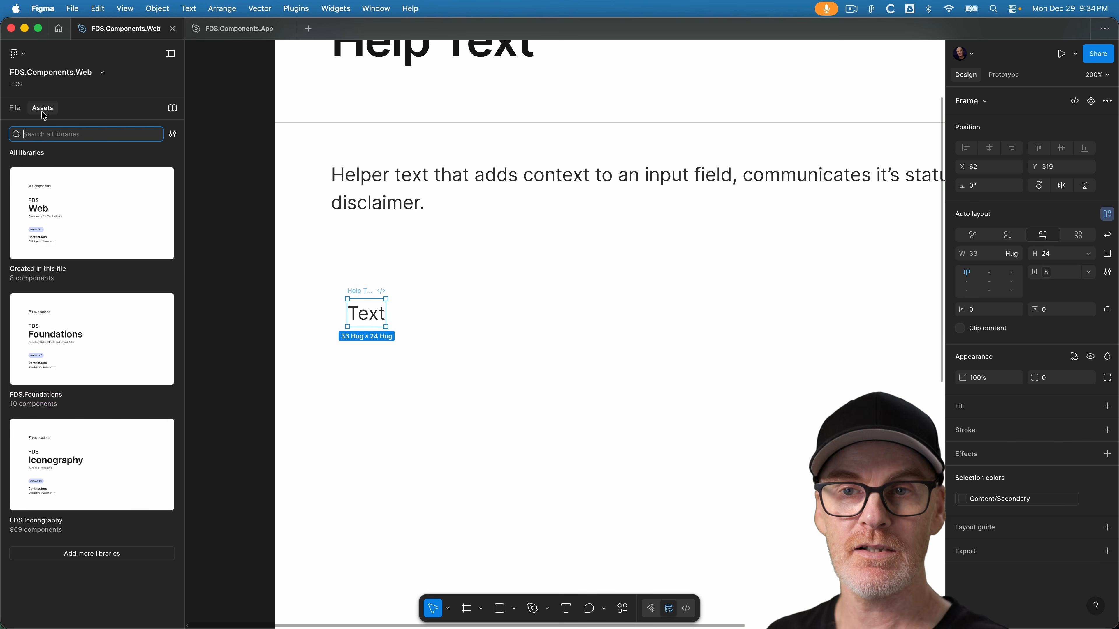
click(80, 462)
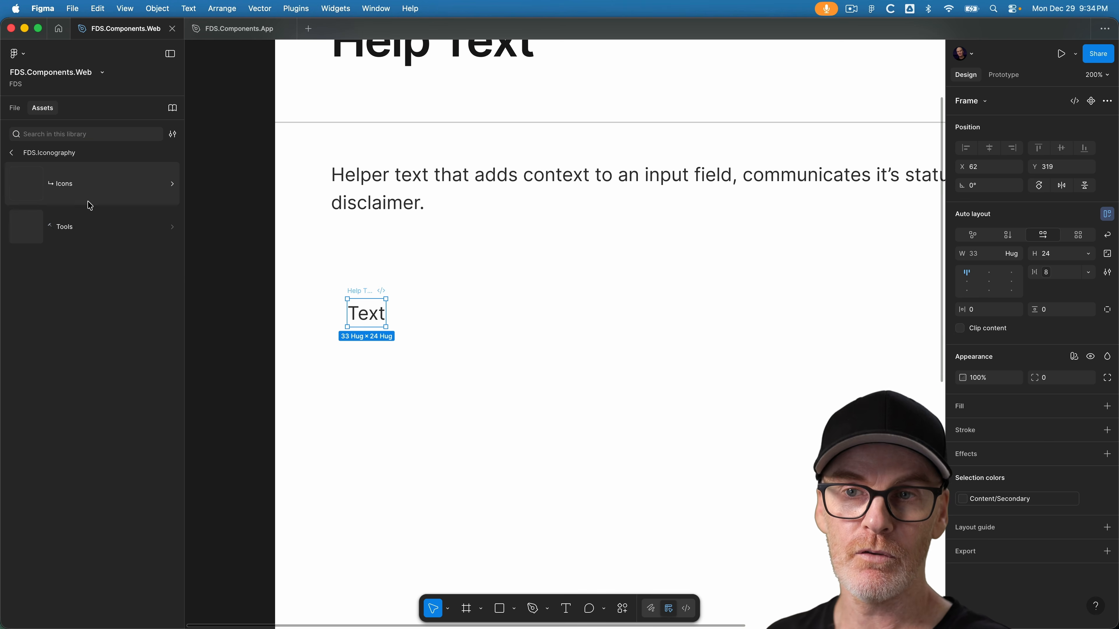
click(83, 185)
click(65, 133)
text(info)
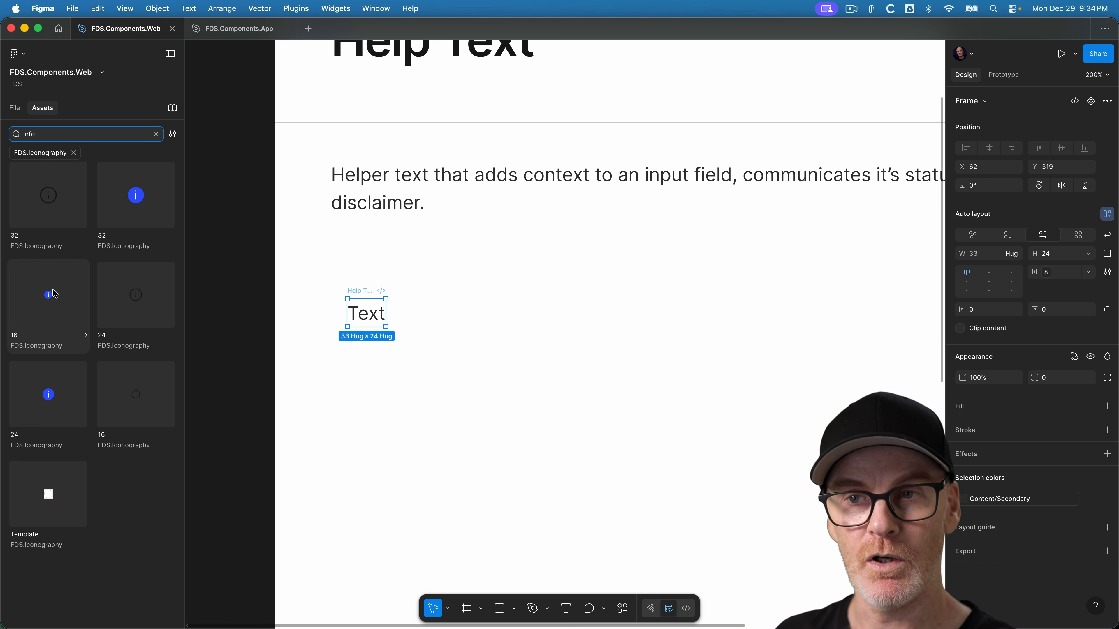
drag(49, 394, 365, 316)
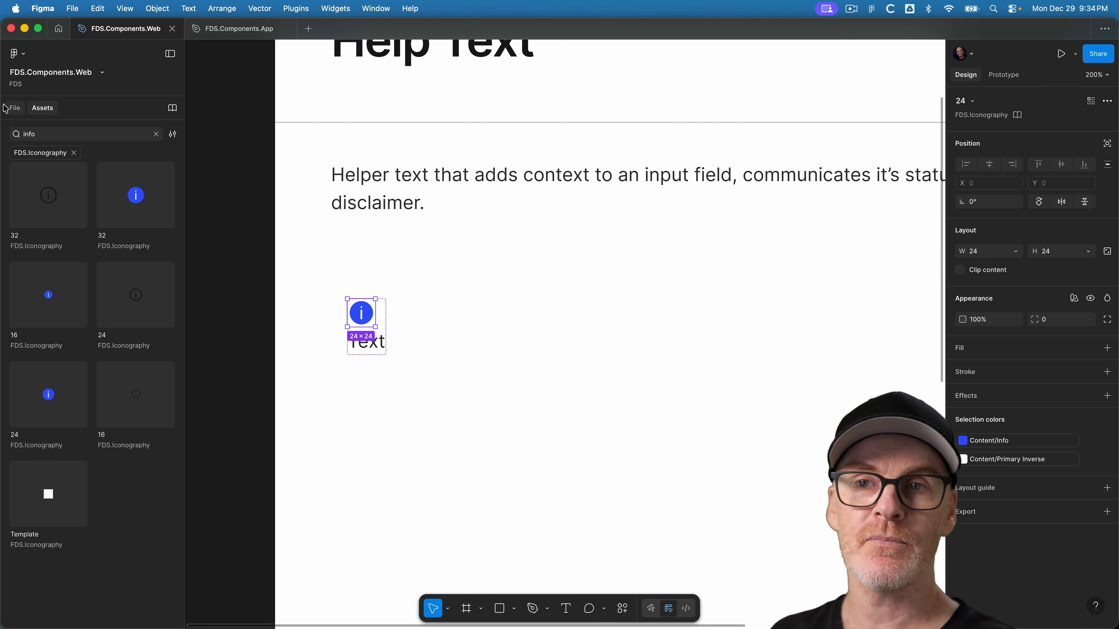
Move the info icon layer out of Content so it sits directly above it within the Help Text frame
click(14, 108)
drag(62, 348, 49, 321)
click(18, 344)
Wrap the Icon/Status/Info/24 instance in its own group and rename the group as Icon
click(40, 324)
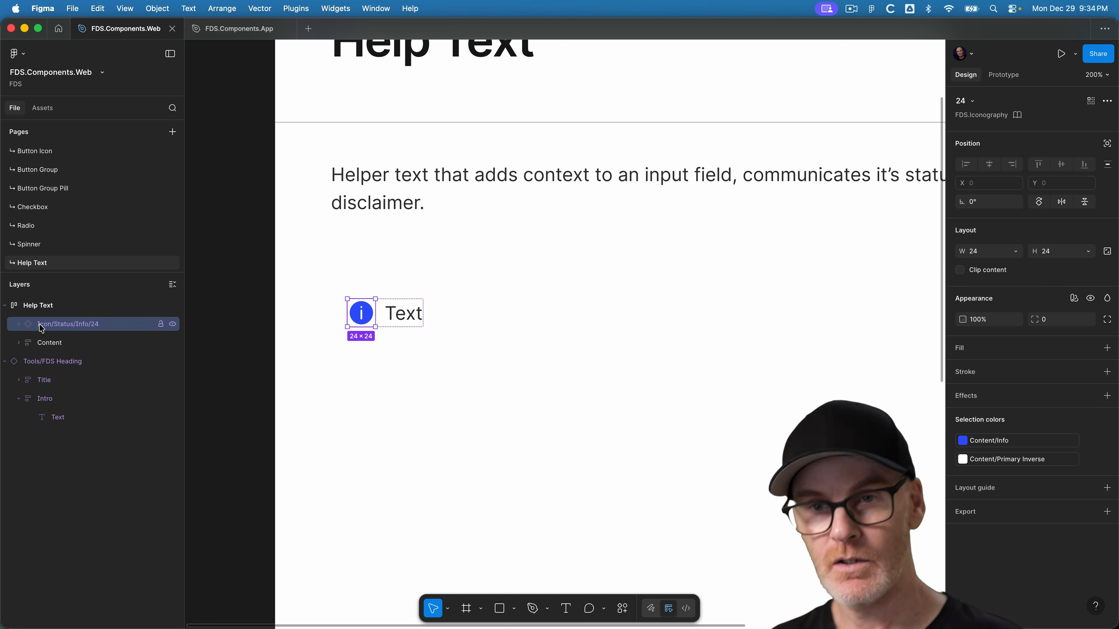
key(super+g)
double_click(40, 326)
text(I)
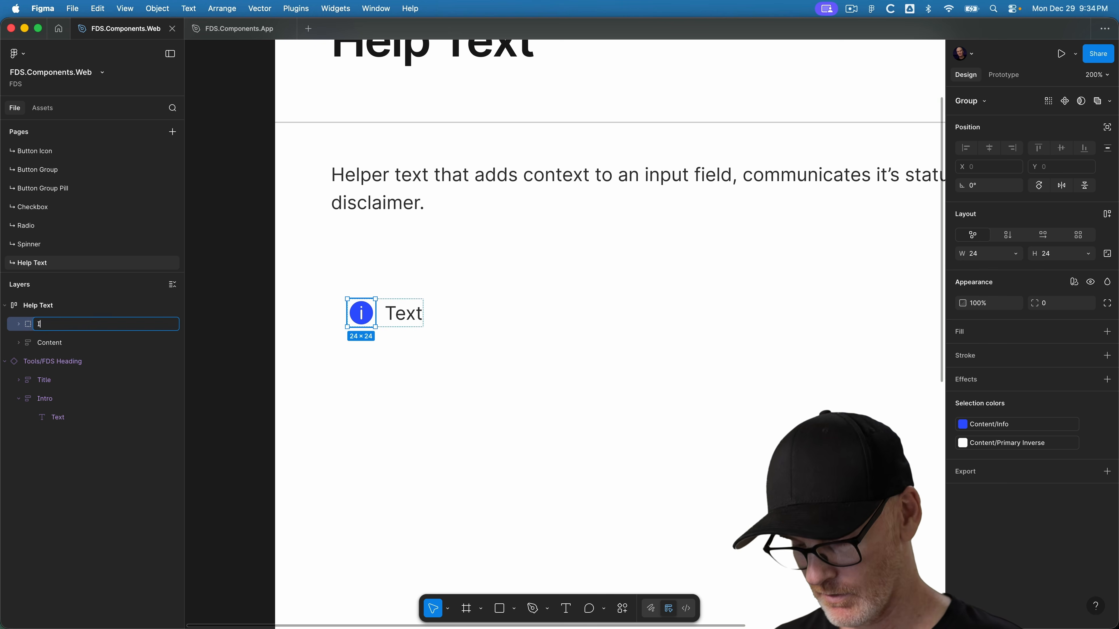
text(con)
key(Return)
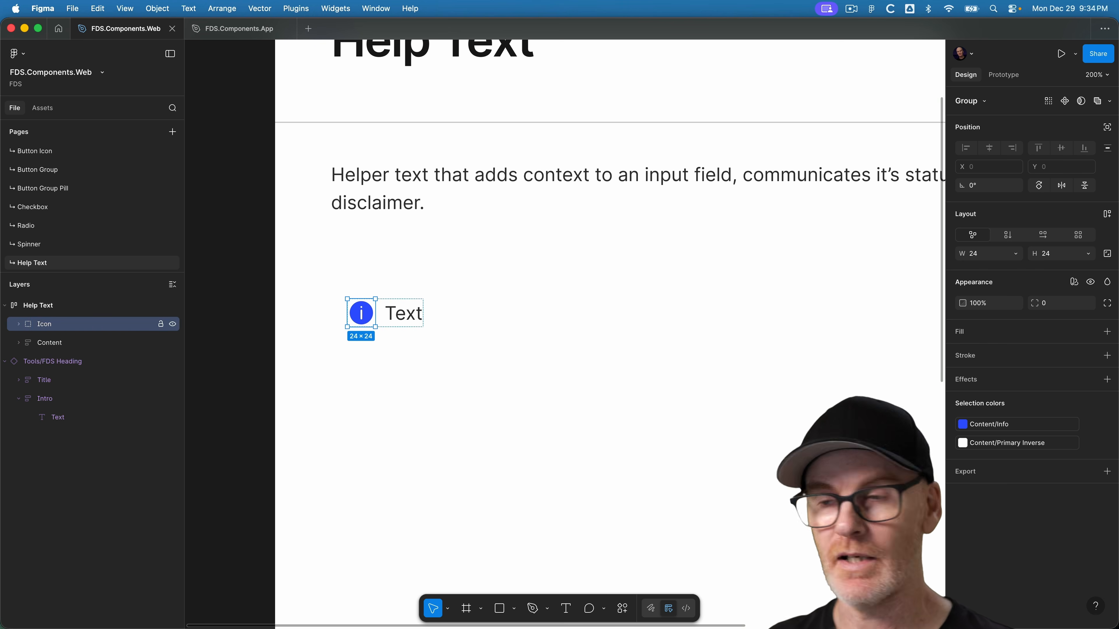
Convert the Icon group to a frame and apply vertical auto layout to it
click(984, 104)
click(979, 137)
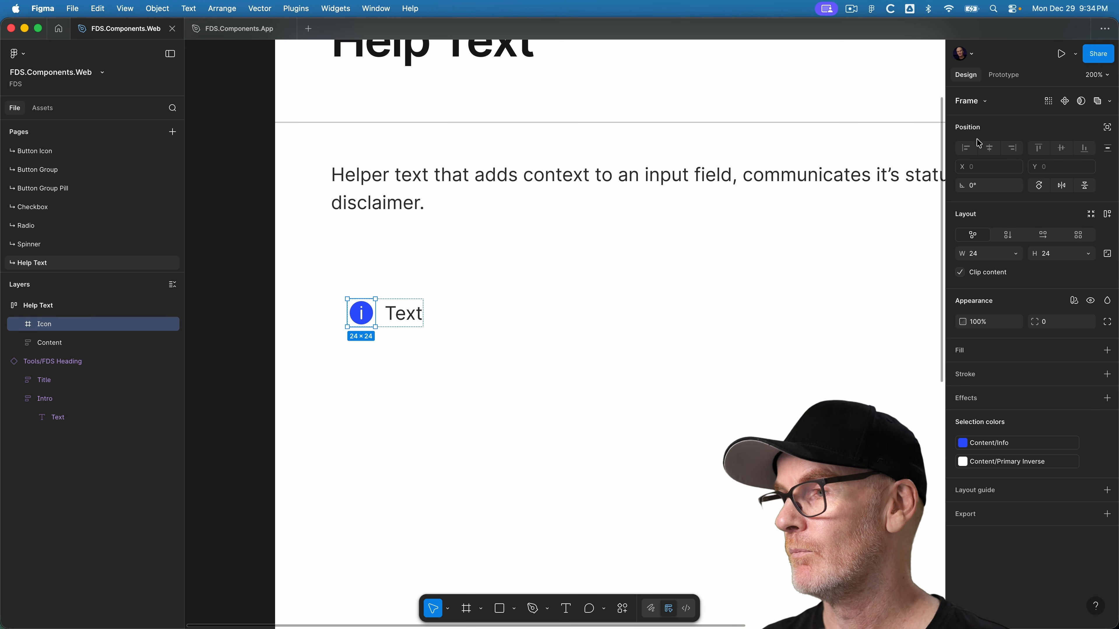
click(1109, 215)
click(1008, 237)
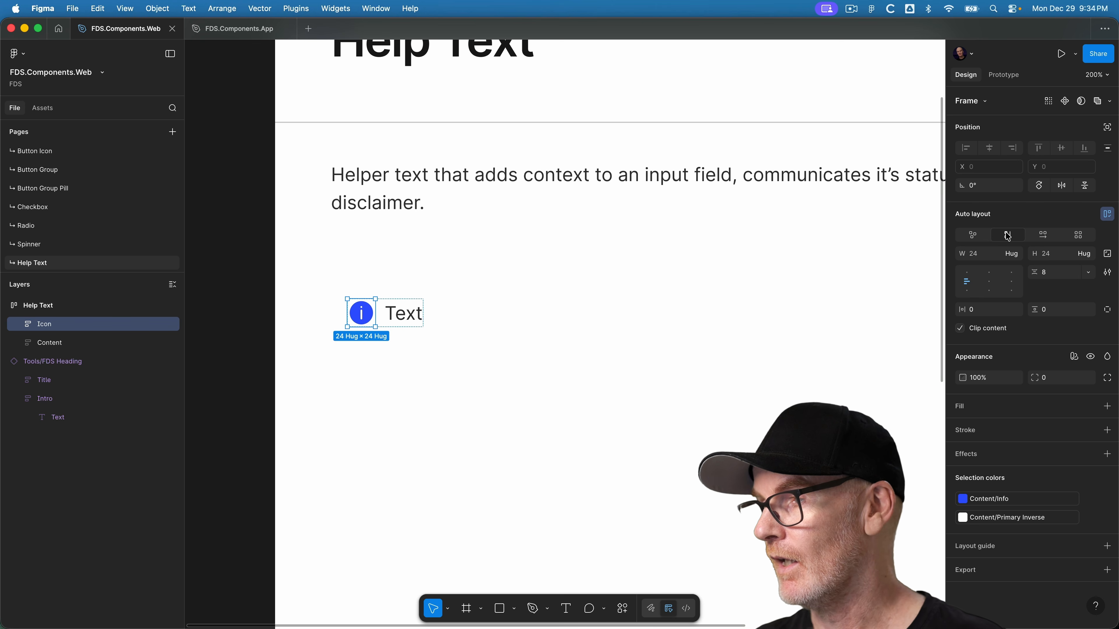
Set the Icon frame's alignment to top left and its auto layout gap to 0
click(967, 274)
click(1065, 274)
text(0)
key(Return)
Turn the Help Text frame into a component and set its width to 370
click(70, 305)
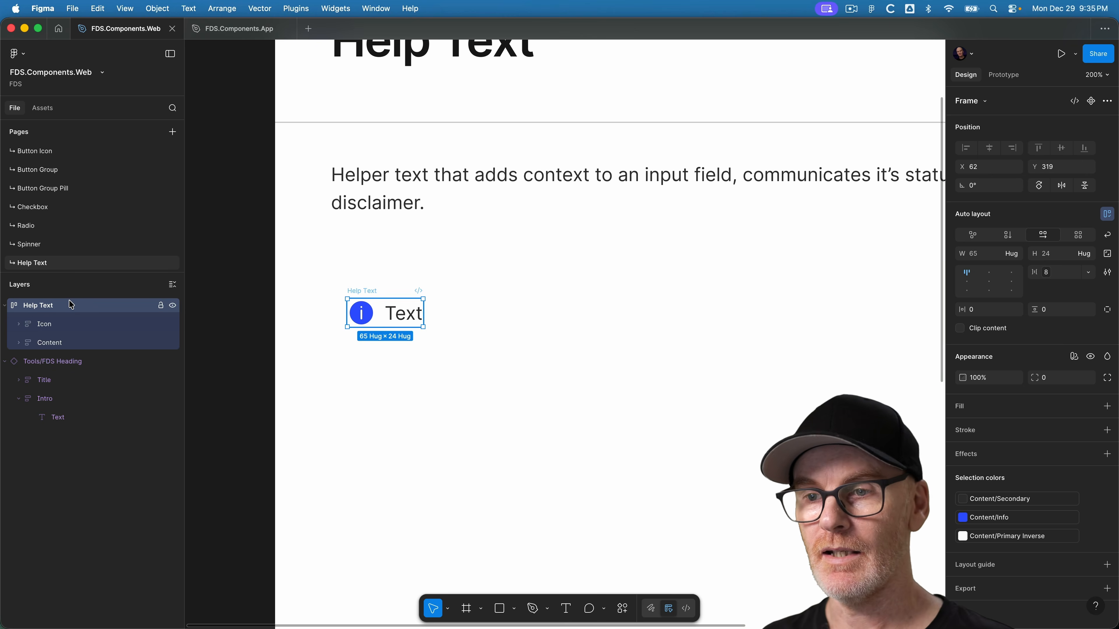
click(1091, 102)
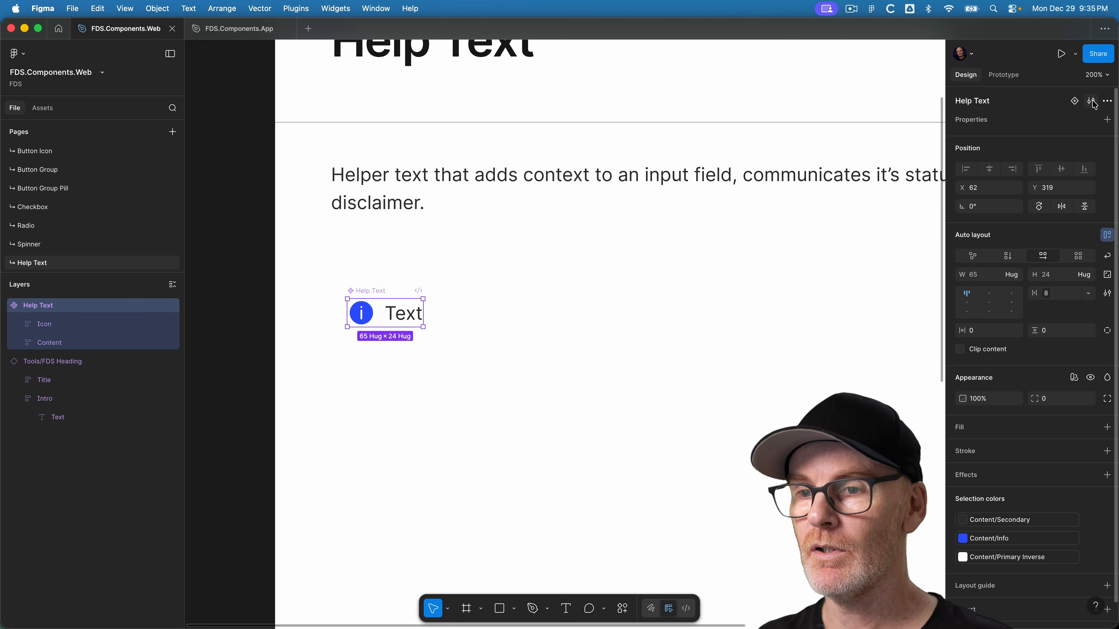
click(995, 276)
text(3)
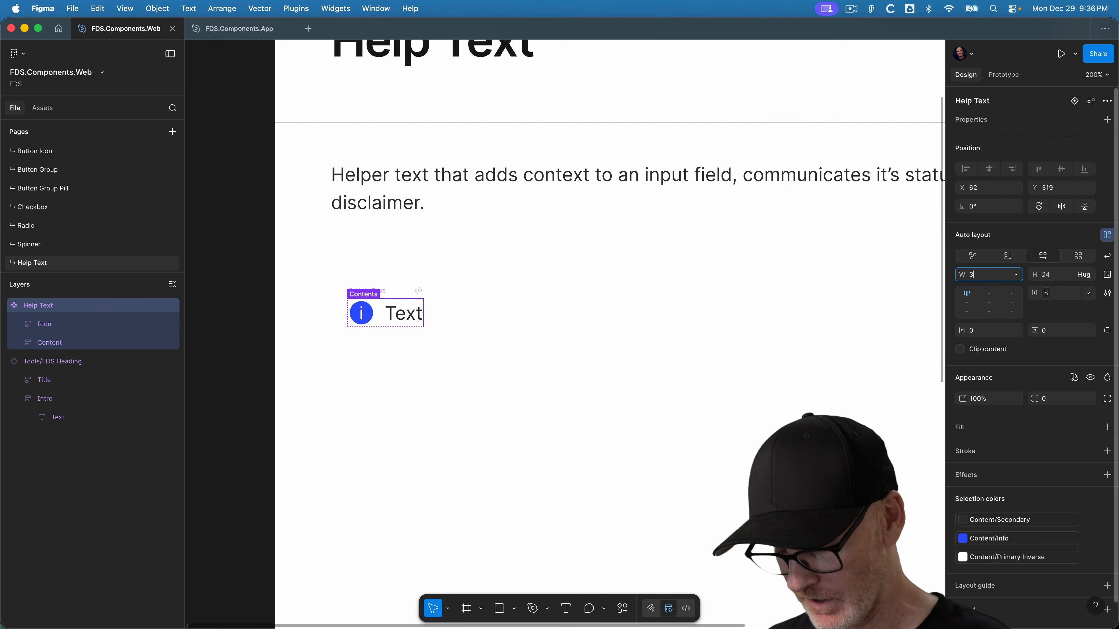
text(70)
key(Return)
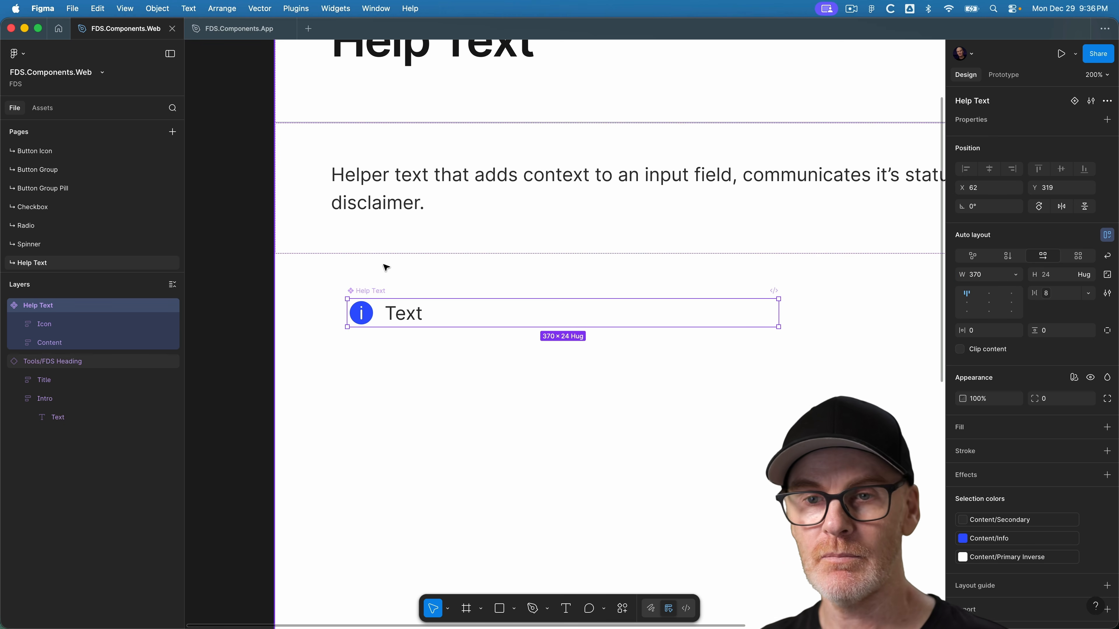
Set the Content frame's width to fill container within the Help Text component
click(66, 325)
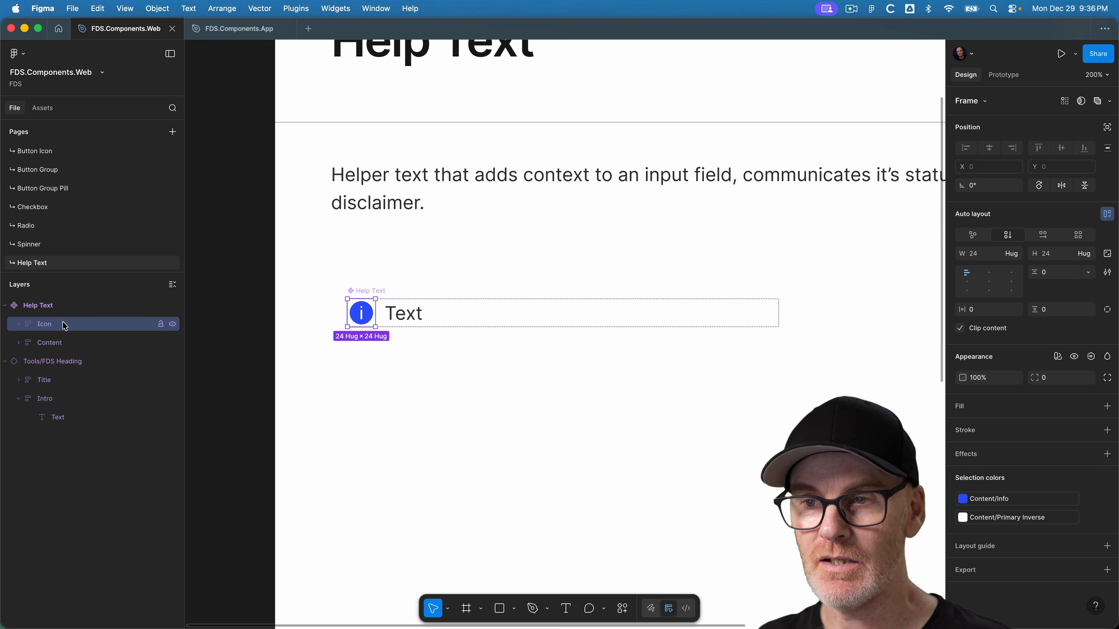
click(69, 342)
click(1013, 254)
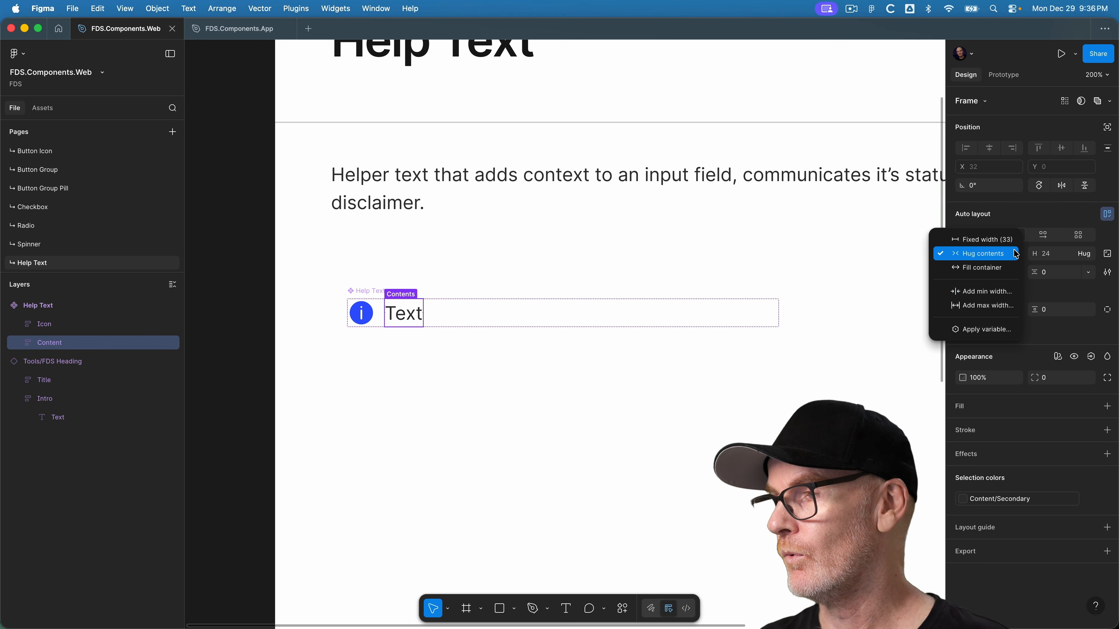
click(1007, 267)
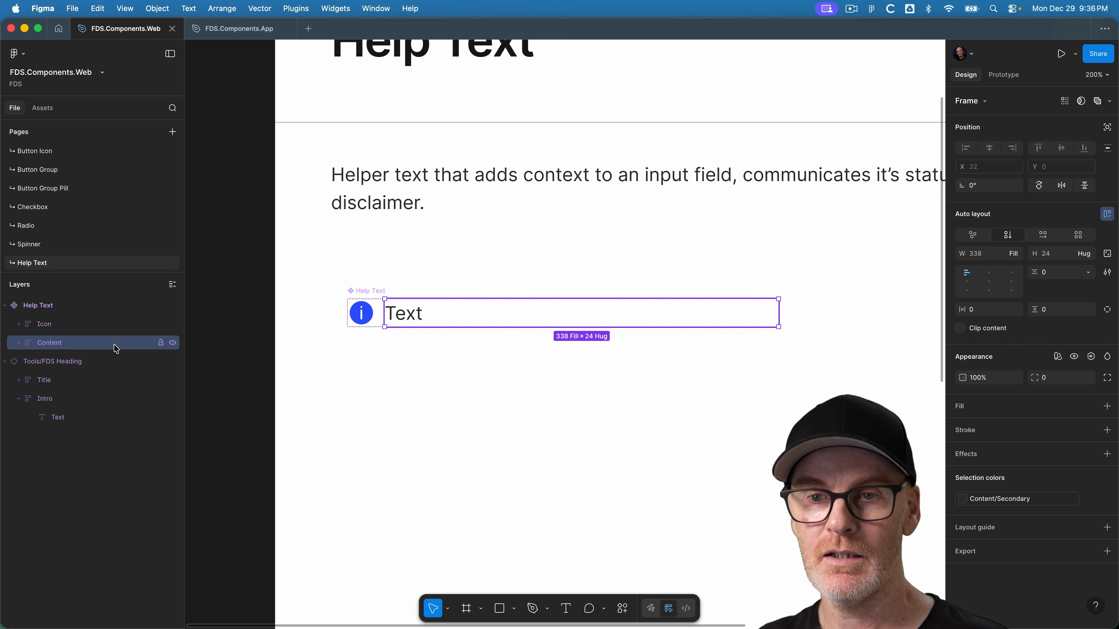
Set the width of the text layer inside Content to fill container
click(18, 343)
click(63, 362)
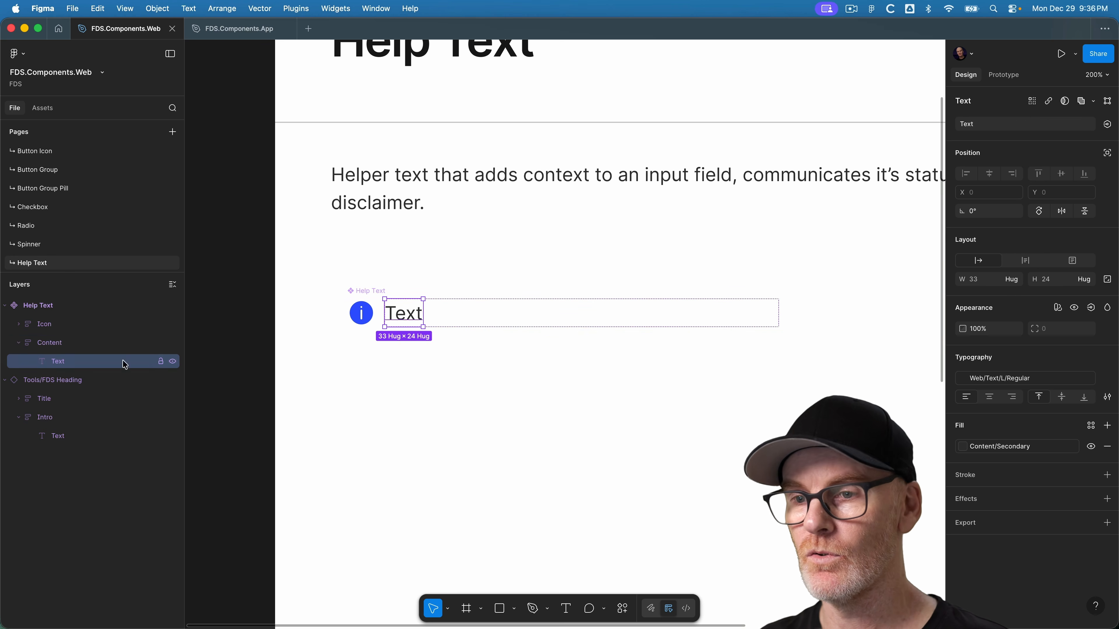
click(1013, 279)
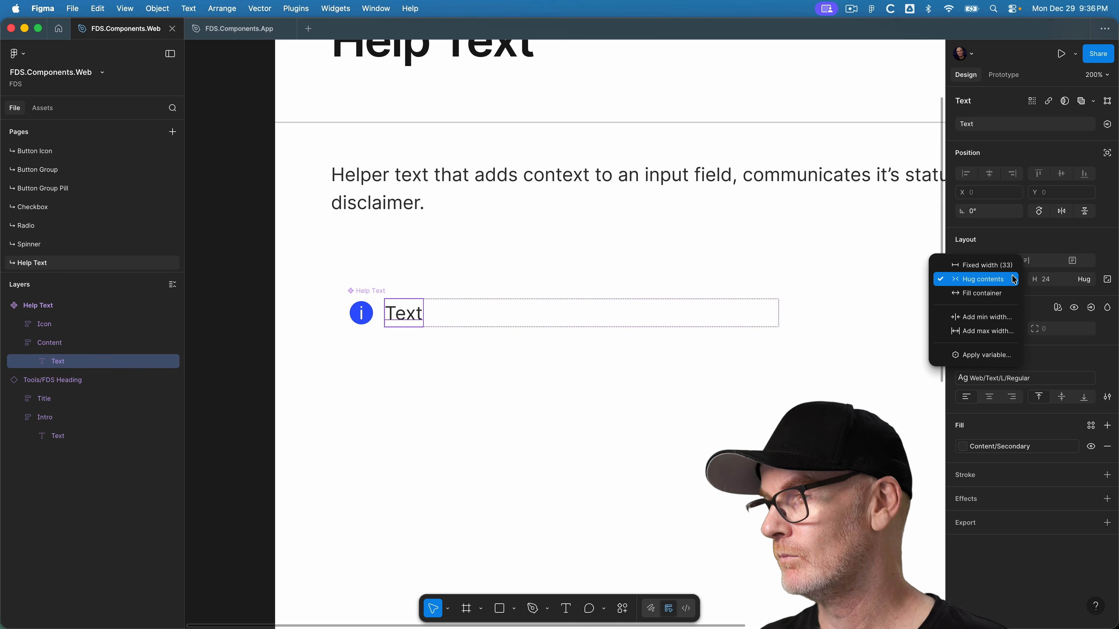
click(999, 293)
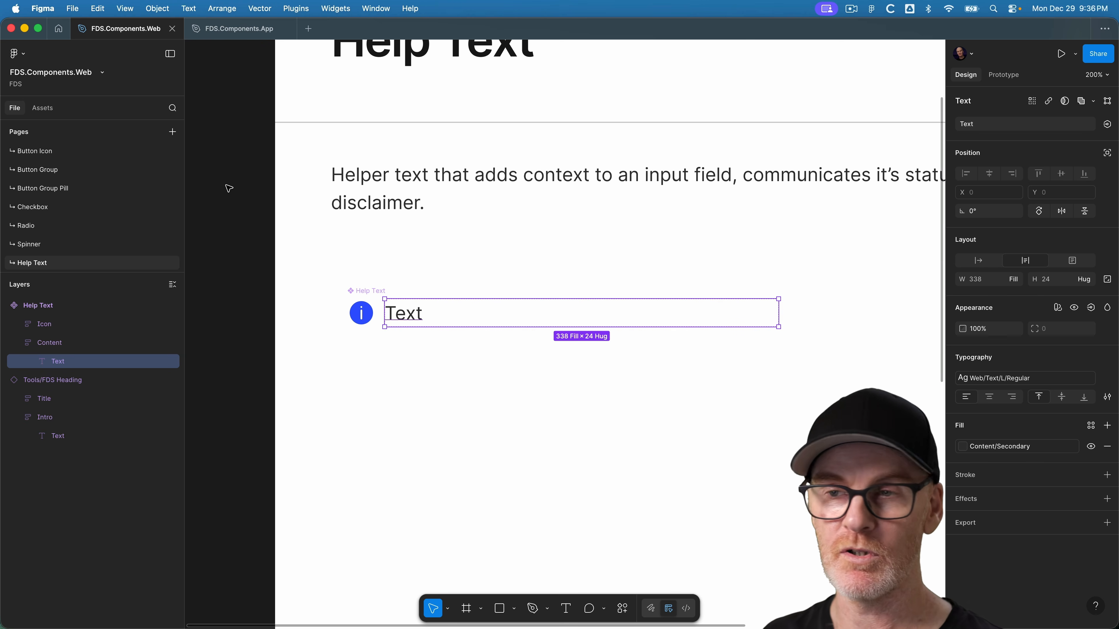
click(229, 224)
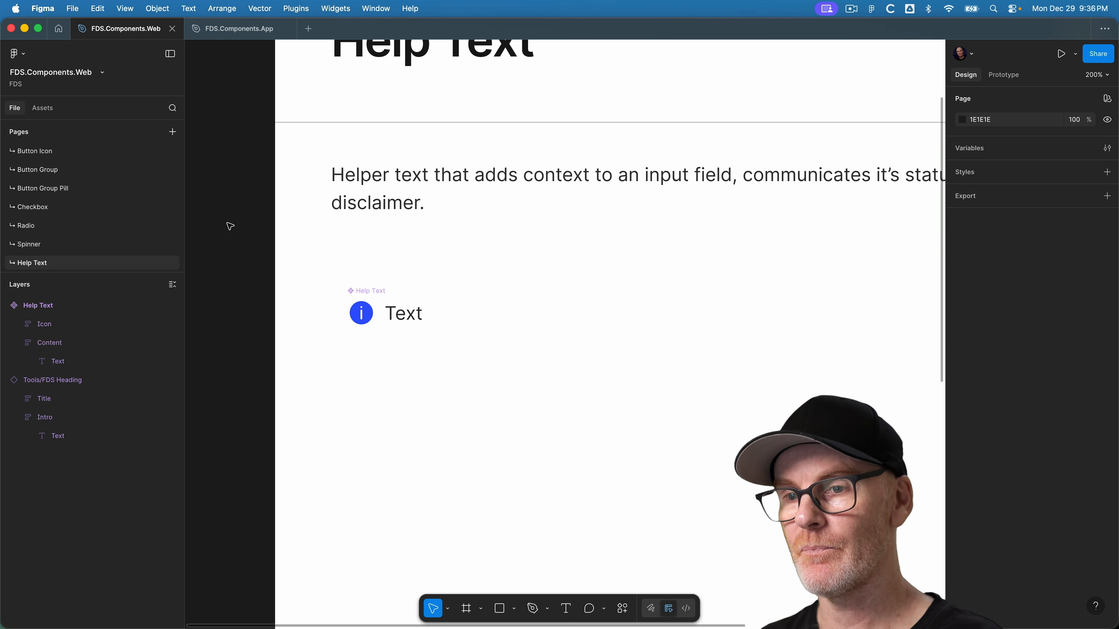
Add a second variant to the Help Text component and order it below the Default variant in the layers
click(367, 294)
click(1074, 101)
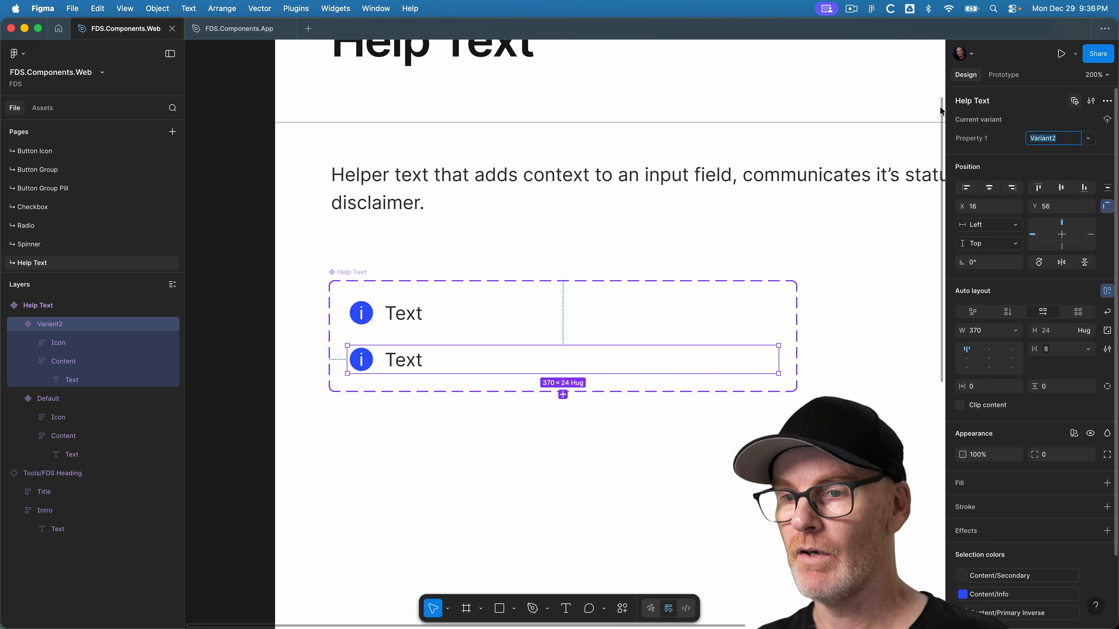
click(18, 324)
click(18, 342)
drag(52, 328, 55, 346)
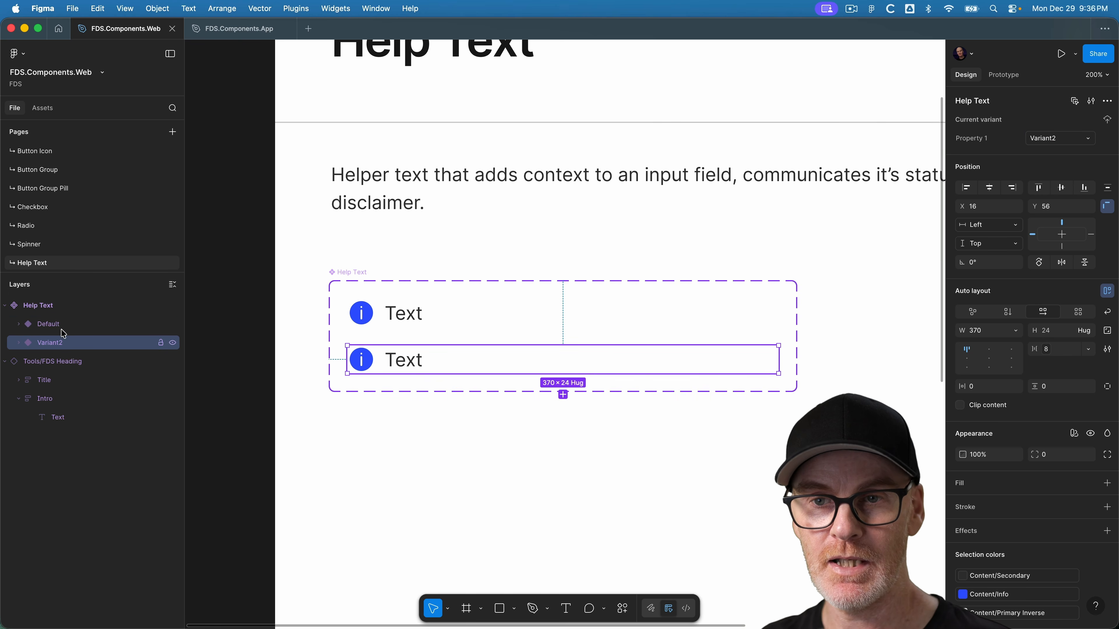
Rename the second Help Text variant as Status=Info and the first variant as Status=Default
click(58, 326)
double_click(53, 342)
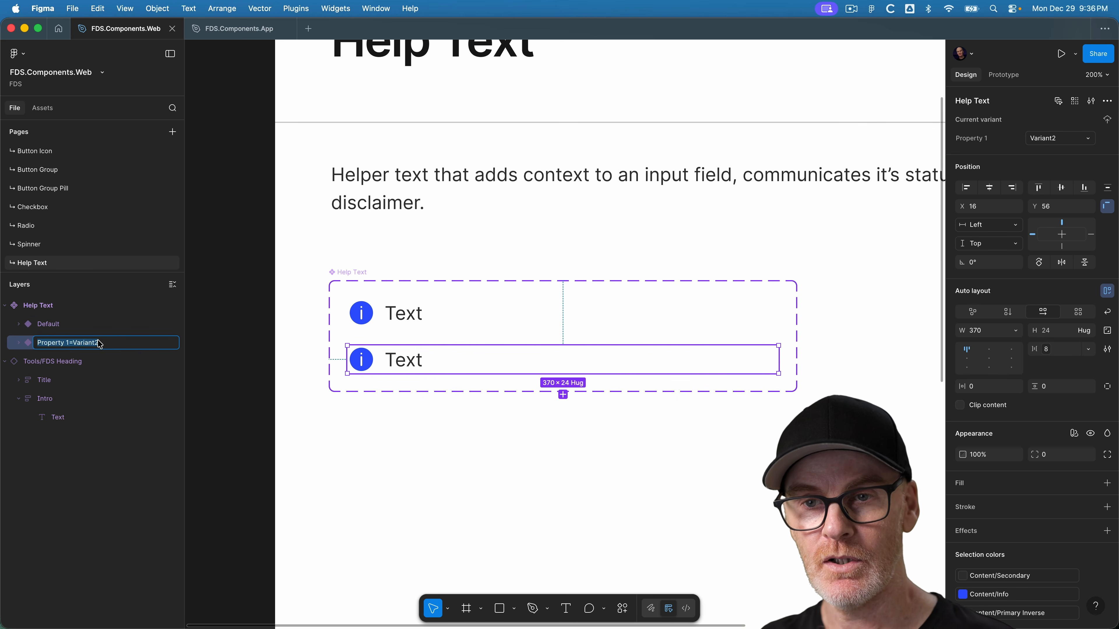
text(Status=Info)
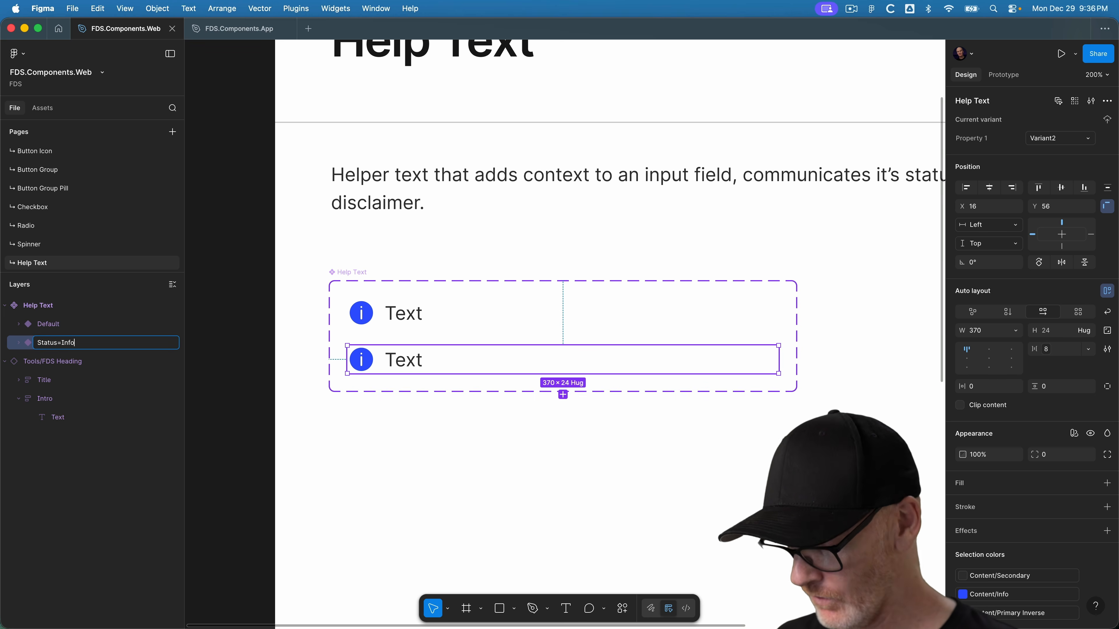
key(Return)
double_click(102, 326)
text(Status=Def)
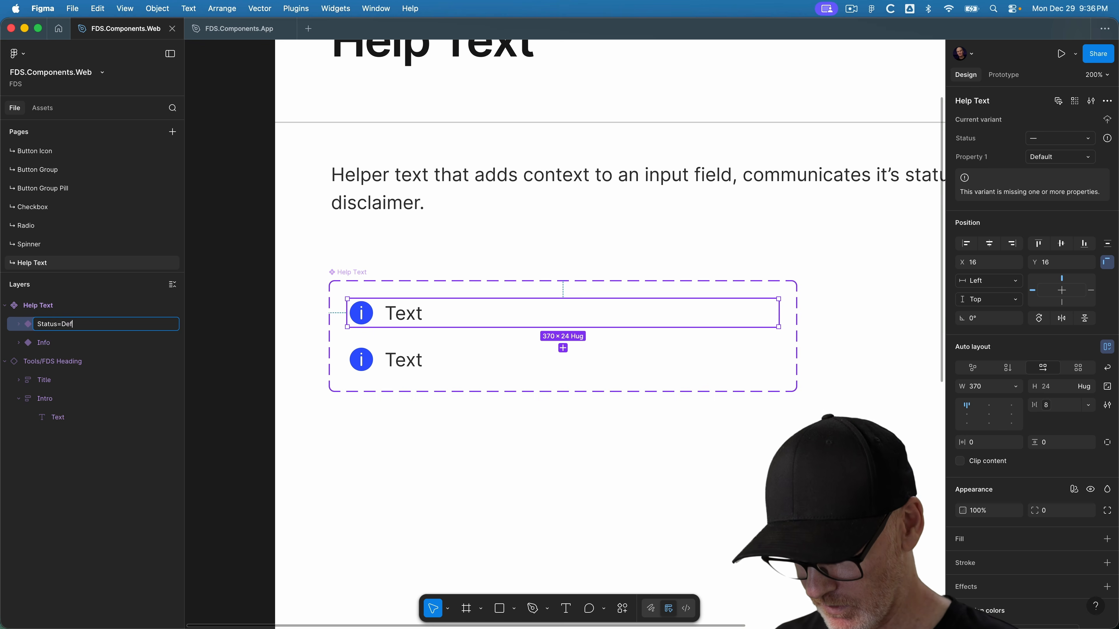
key(Return)
Add three more variants to the Help Text component set below the Info variant
click(67, 339)
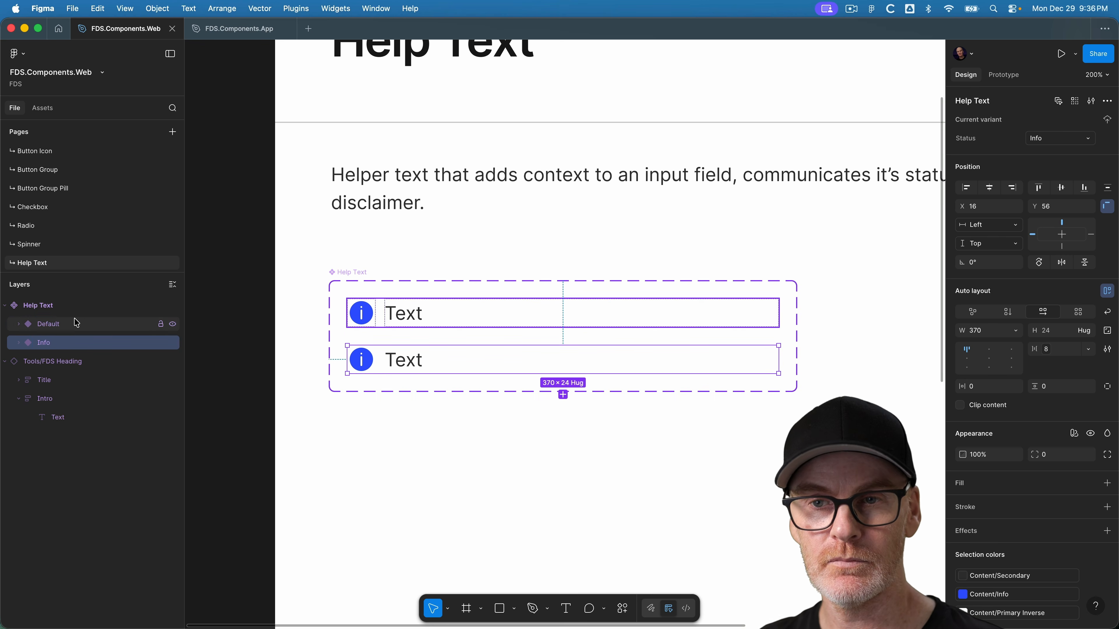
click(563, 395)
click(563, 443)
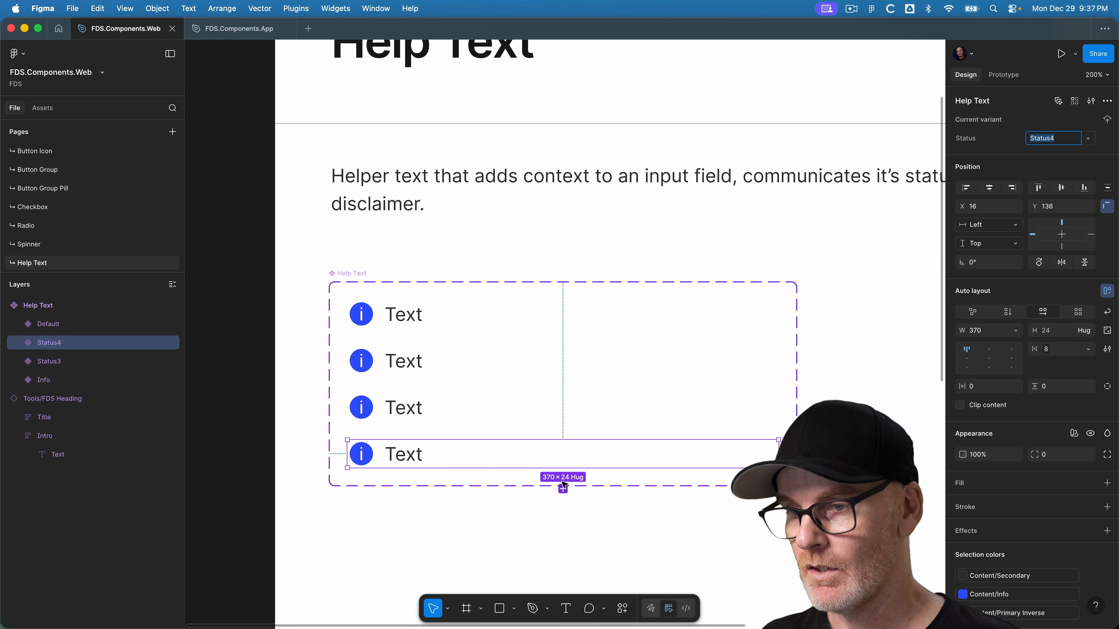
click(563, 491)
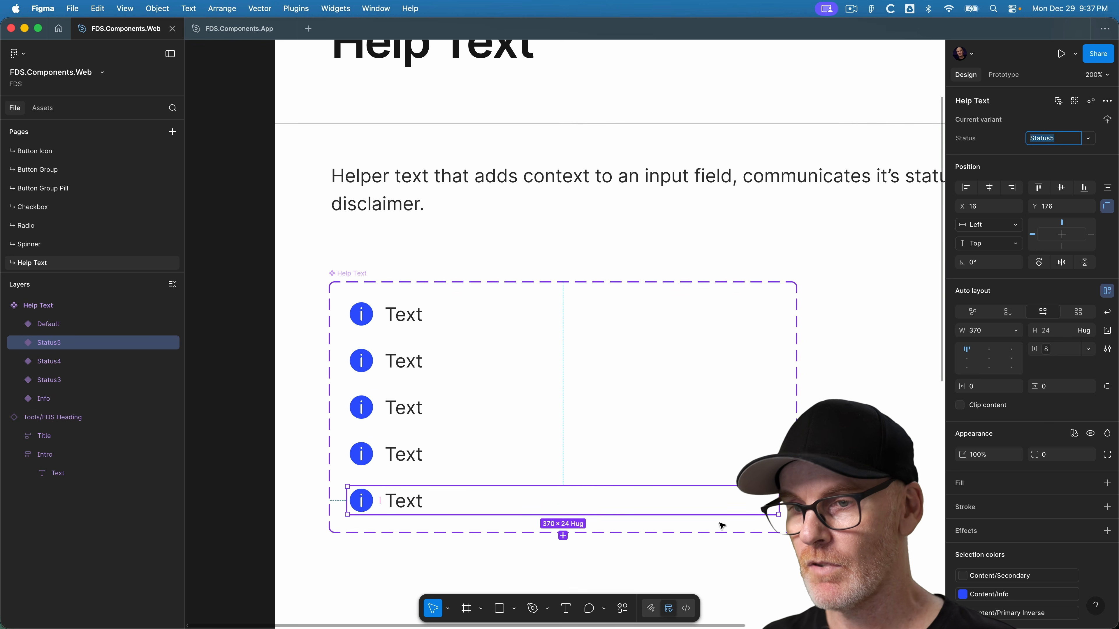
Reorder the variant layers to Default, Info, Status3, Status4, Status5 so they match their order on the canvas
click(459, 401)
drag(56, 388, 56, 331)
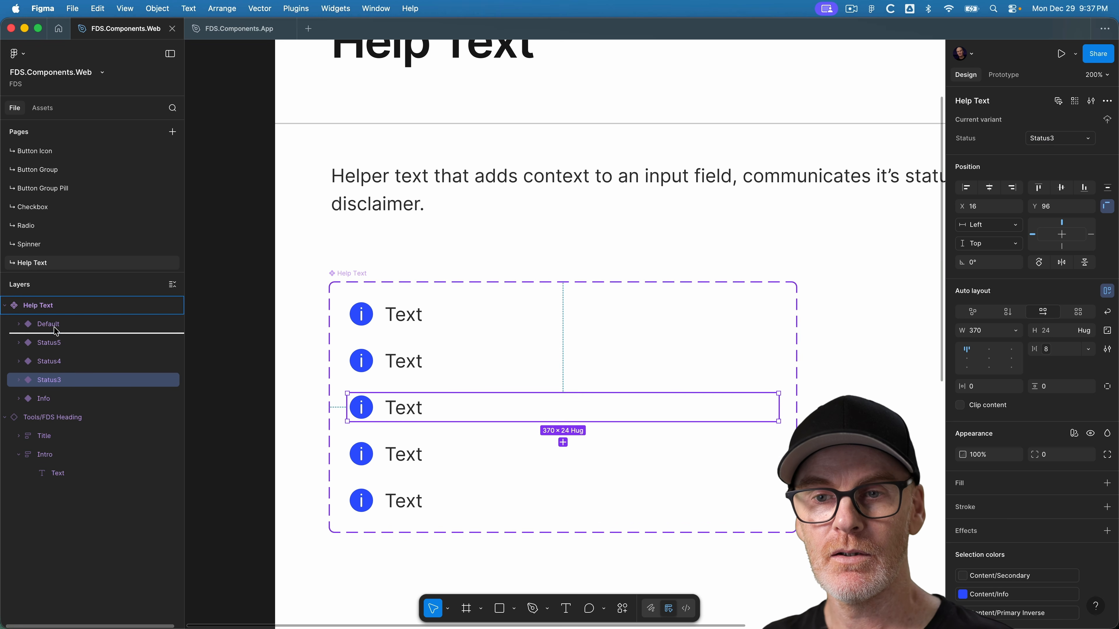
drag(82, 398, 59, 335)
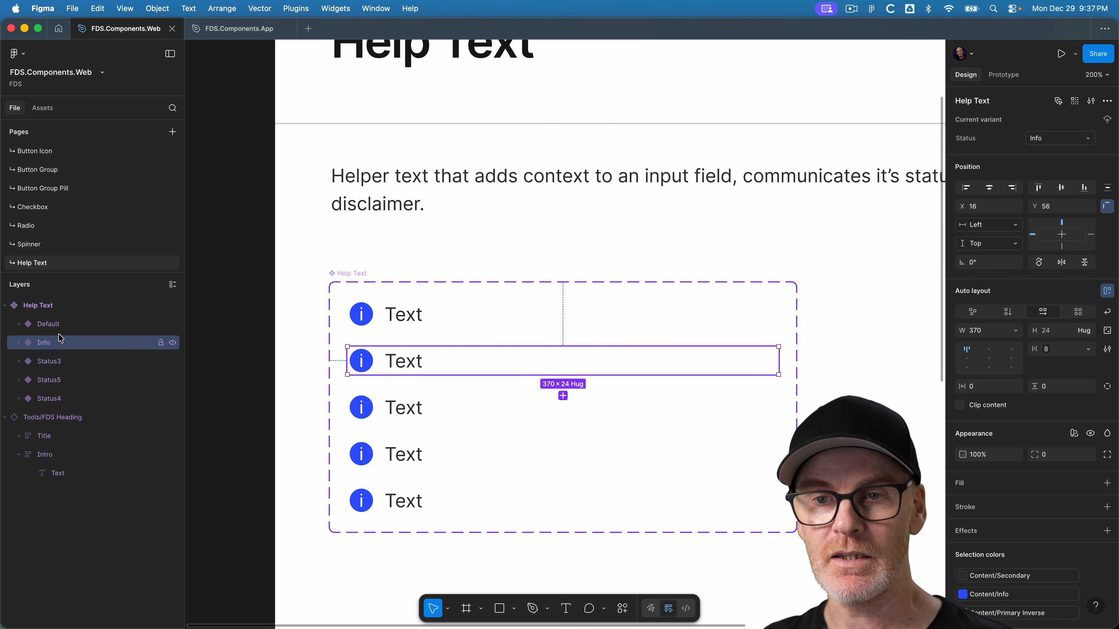
click(418, 405)
click(414, 446)
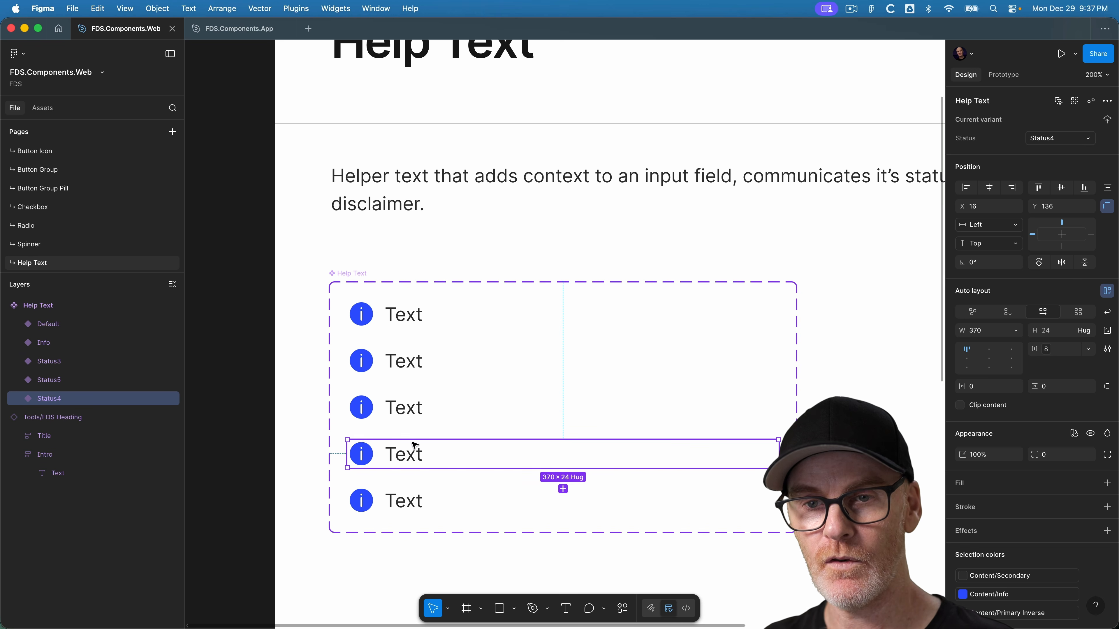
drag(52, 398, 62, 373)
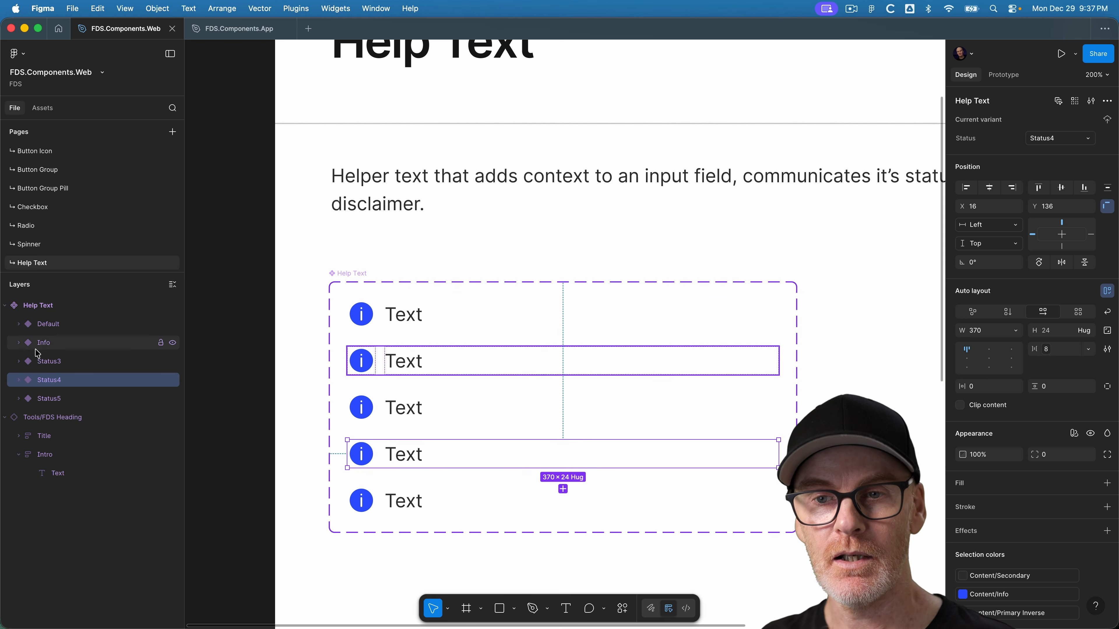
Change the Status value in the third variant's layer name to Warning
click(54, 365)
double_click(54, 364)
click(78, 361)
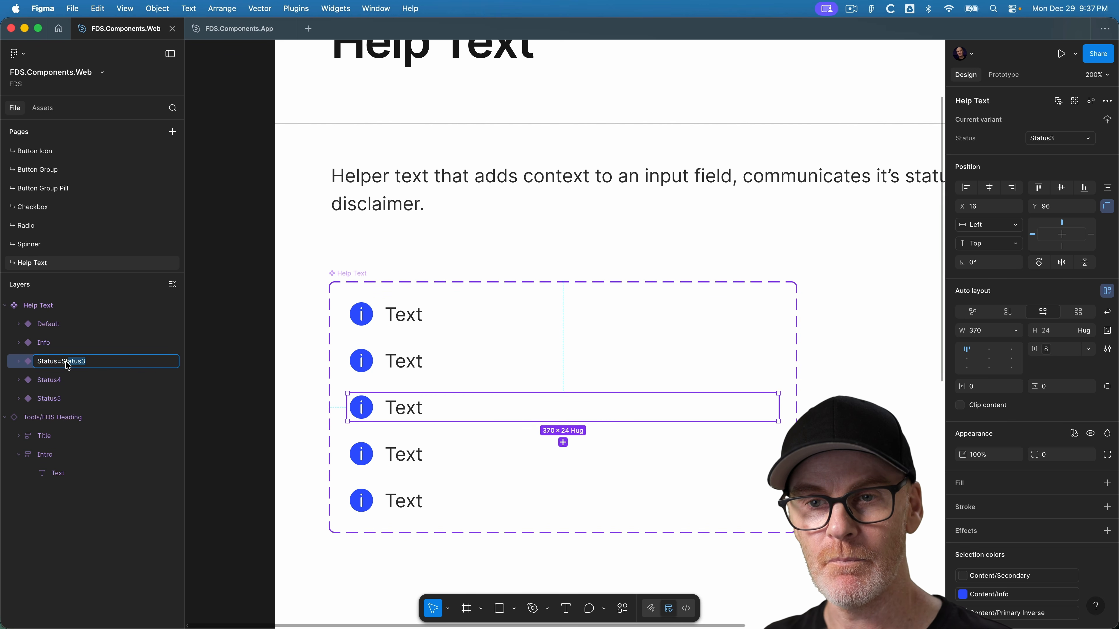
text(Warning)
key(Tab)
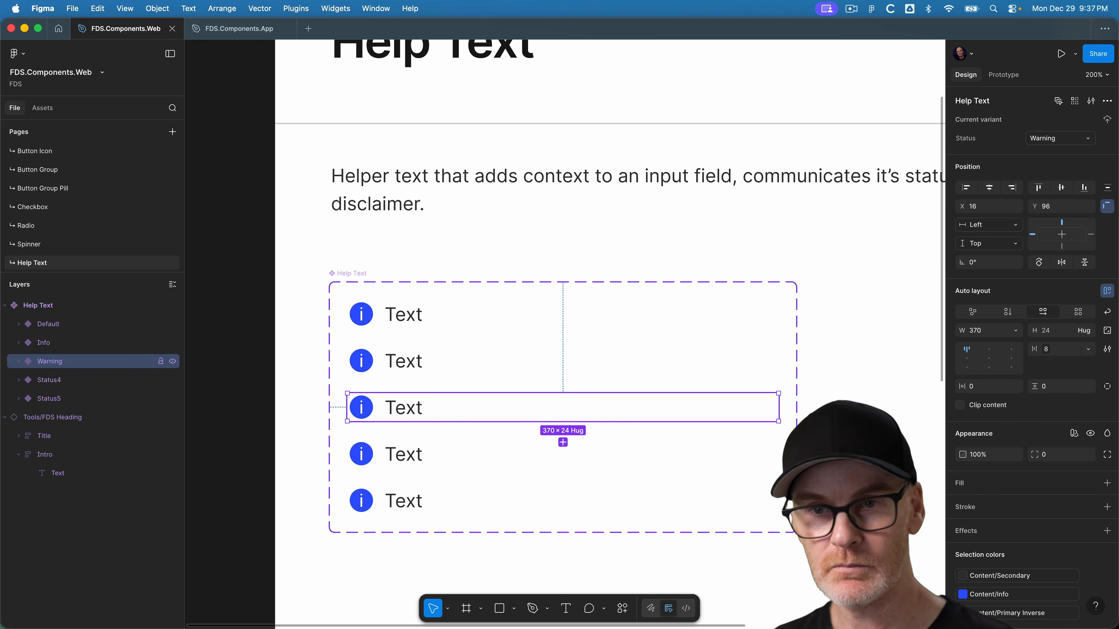
Rename the fourth variant as Status=Error and the fifth variant as Status=Disabled
click(114, 387)
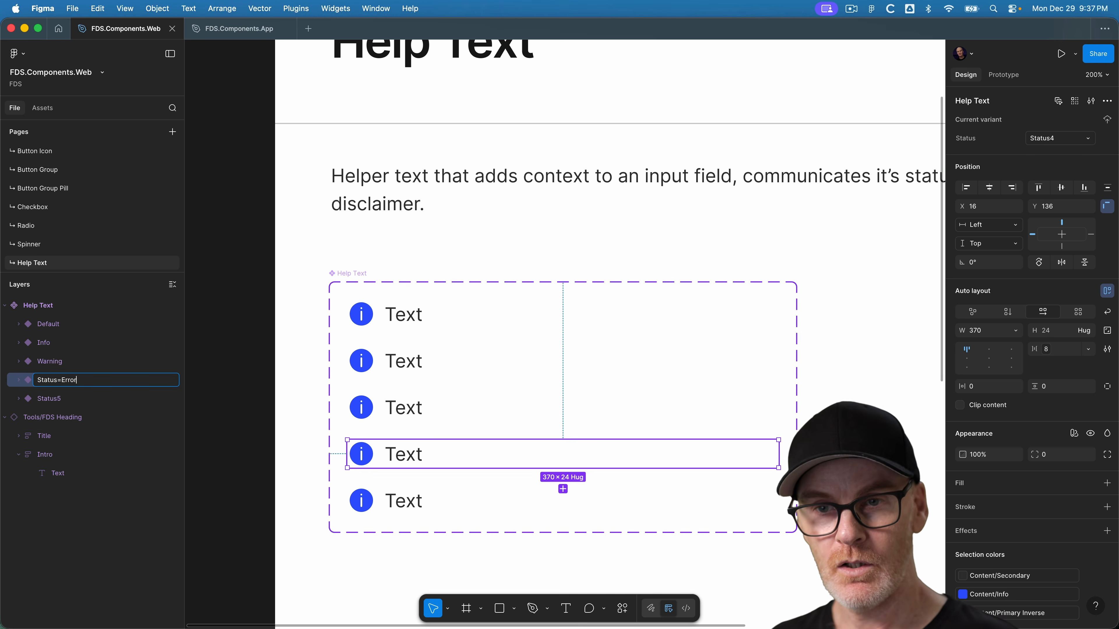
key(Tab)
click(108, 401)
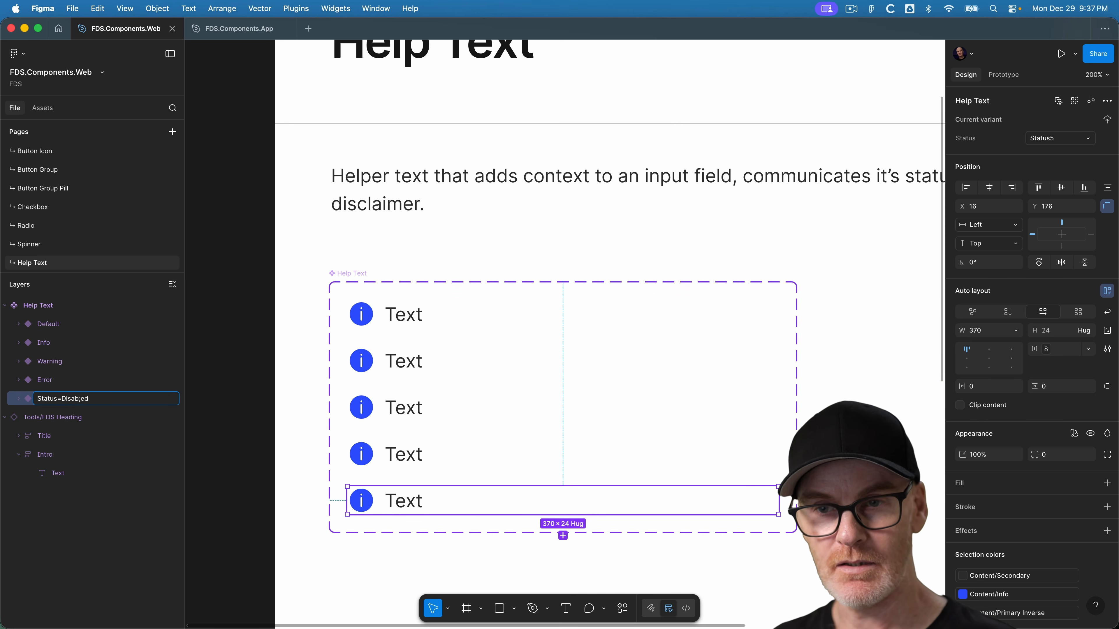
text(Disabled)
key(Return)
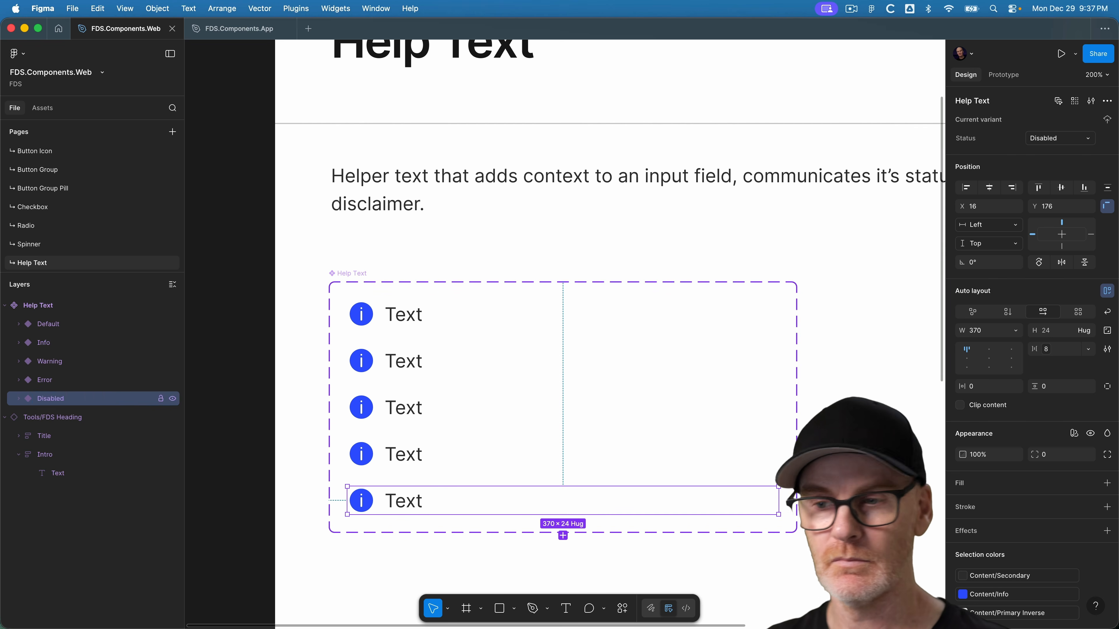
Swap the icon instance in the Warning variant for the 24 size Status/Warning icon from the FDS.Iconography library
click(369, 362)
click(371, 412)
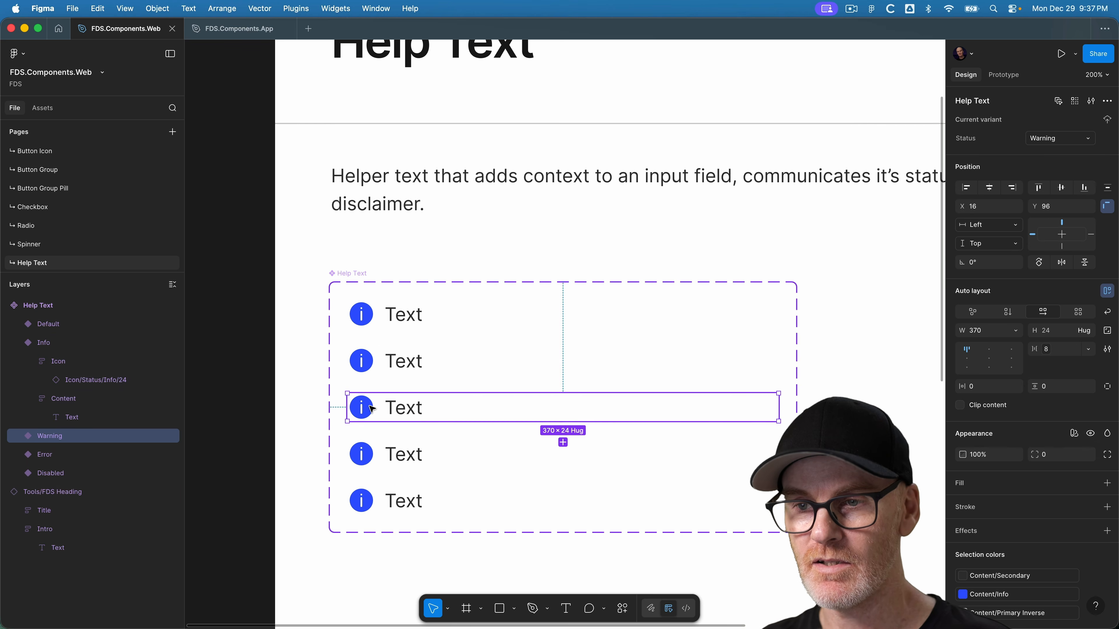
double_click(359, 407)
click(109, 477)
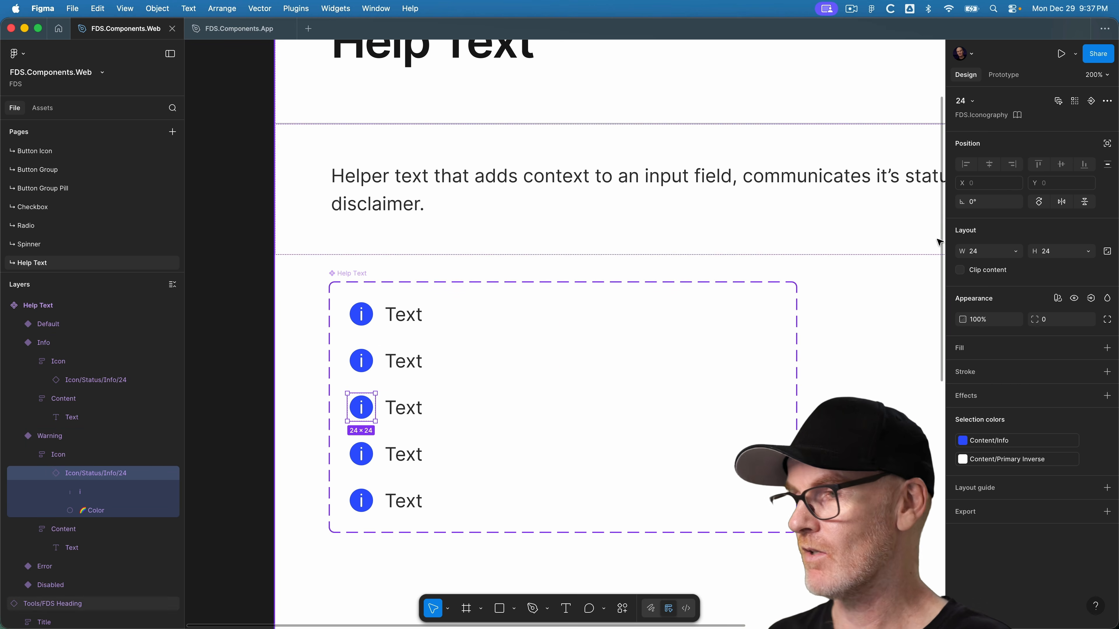
click(964, 101)
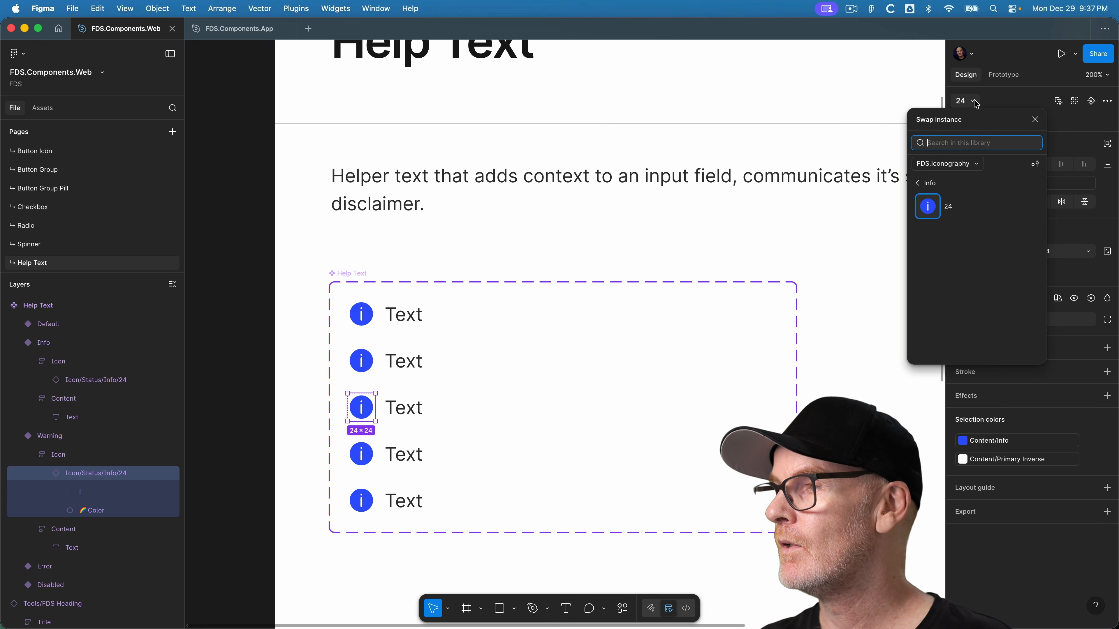
click(945, 184)
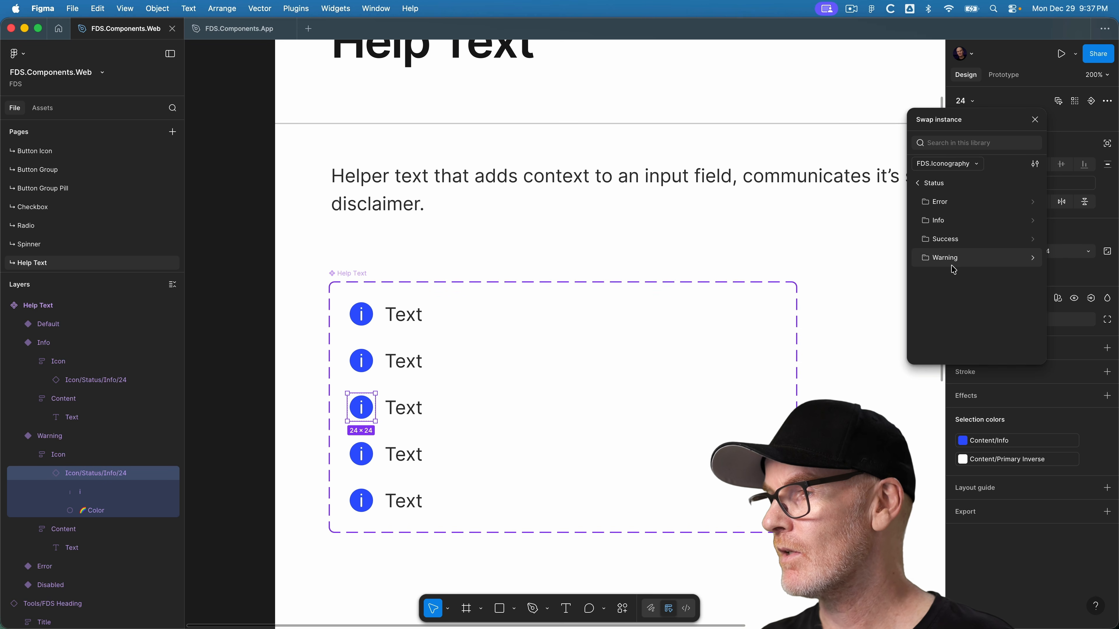
click(947, 258)
click(928, 207)
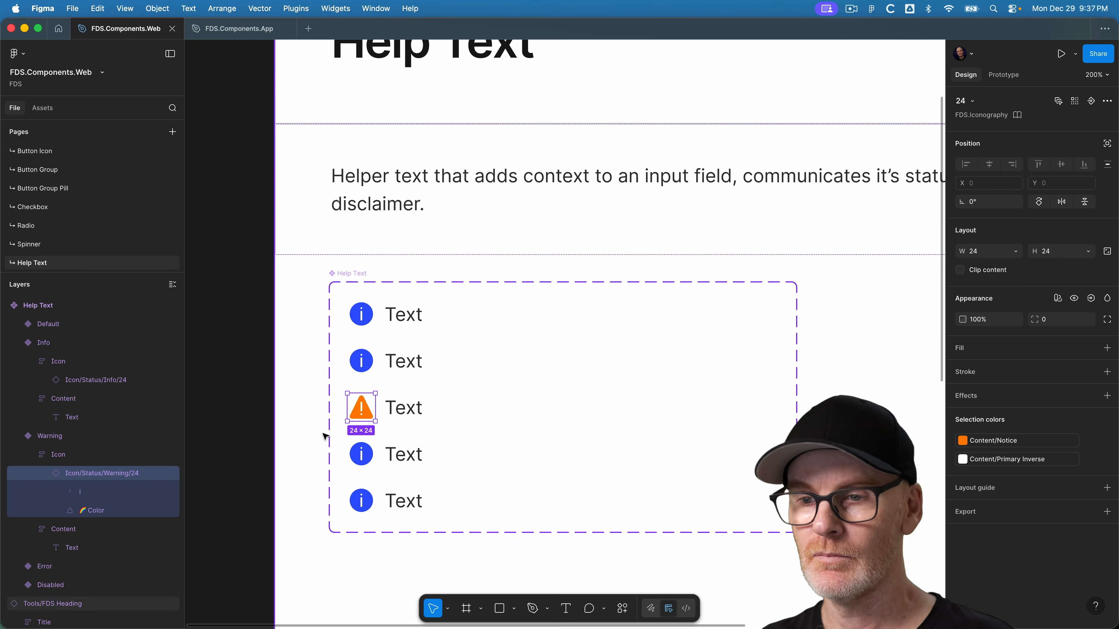
Swap the icon instance in the Error variant for the 24 size Status/Error icon from the FDS.Iconography library
click(354, 447)
click(18, 567)
scroll(60, 507, down, 5)
click(32, 456)
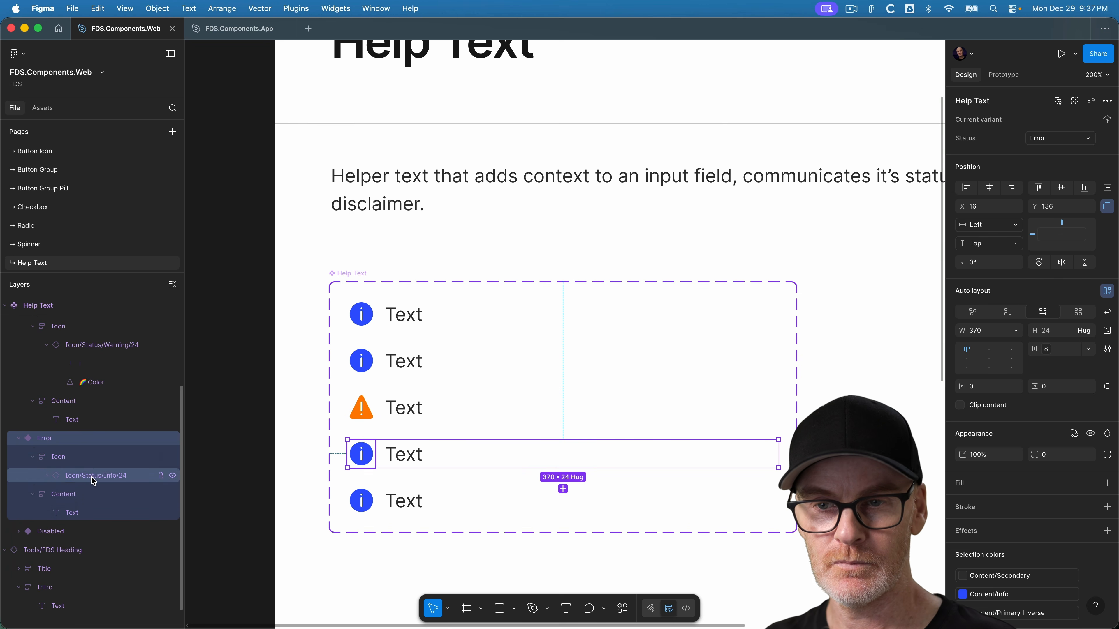
click(94, 476)
click(963, 101)
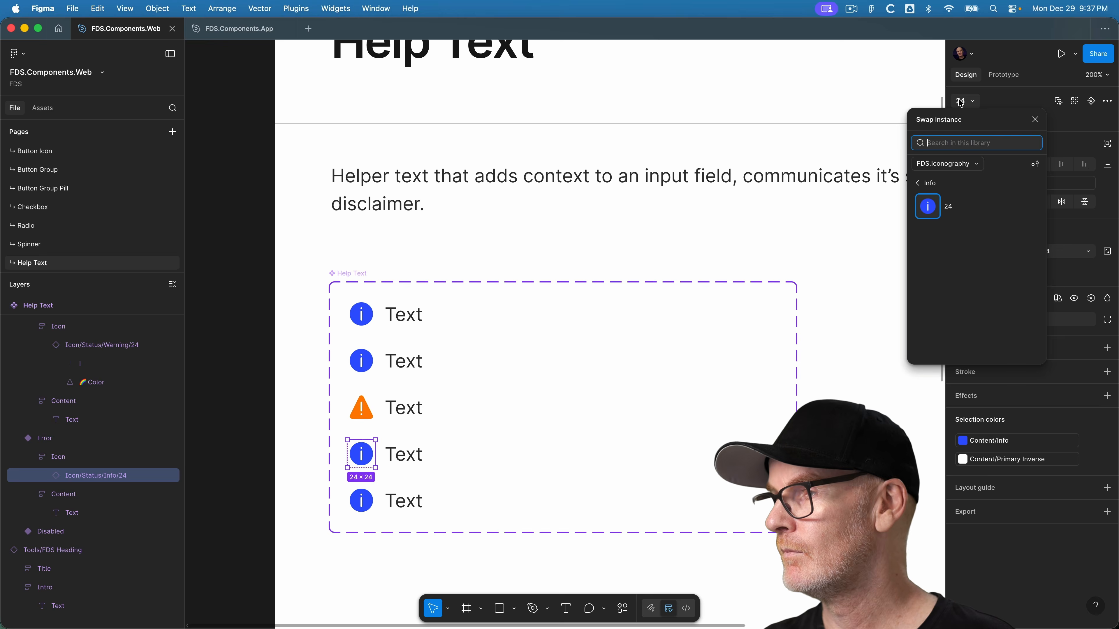
click(936, 188)
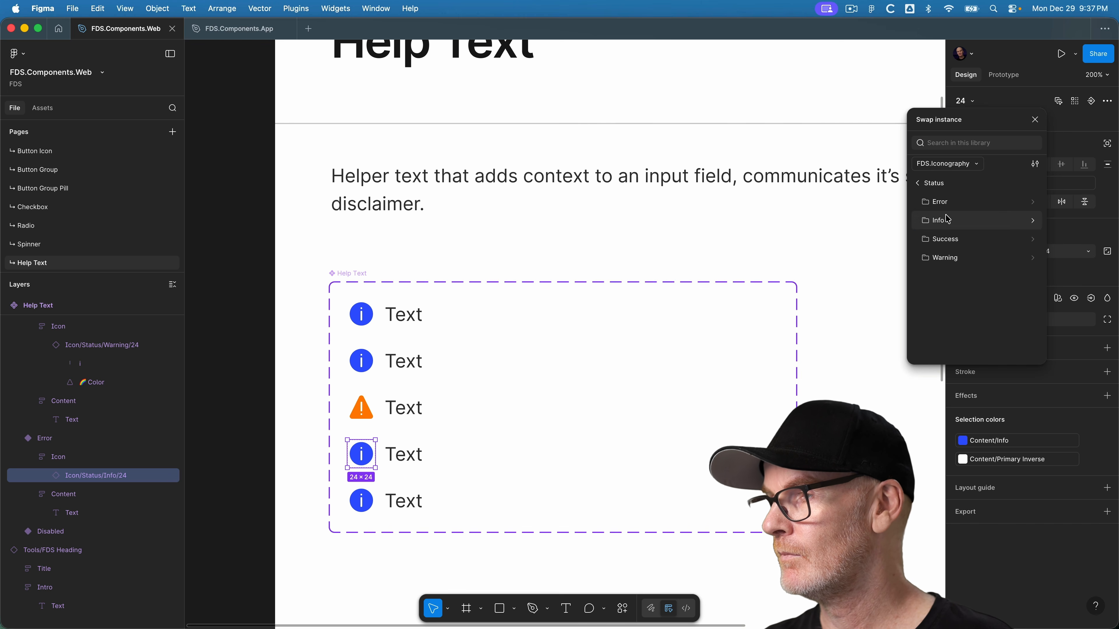
click(938, 201)
click(944, 210)
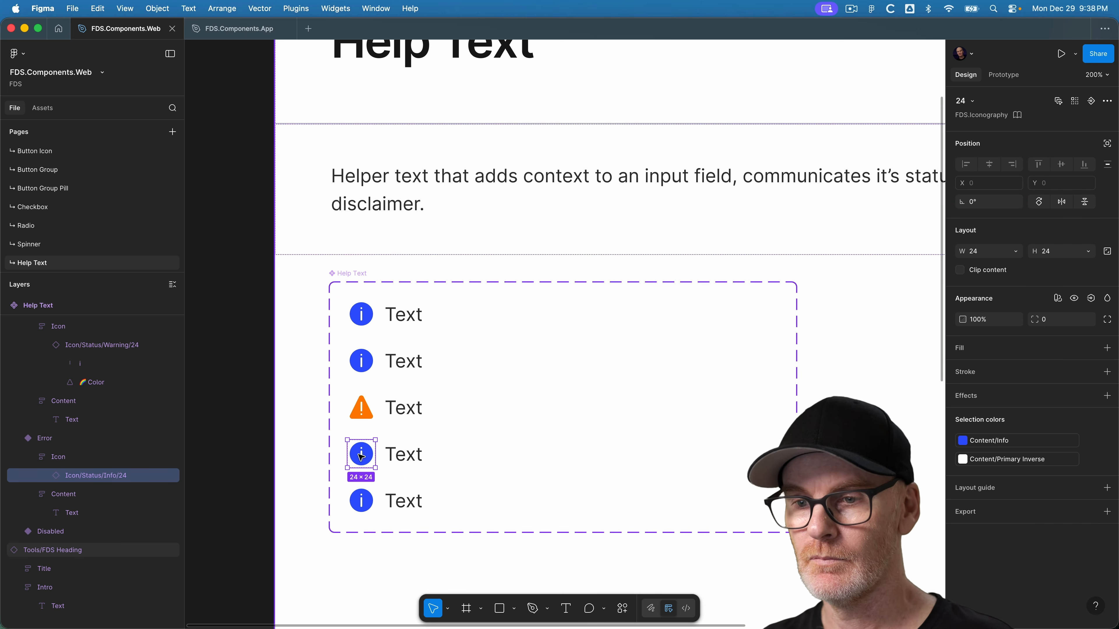
Delete the Icon frame from the Disabled variant
click(360, 503)
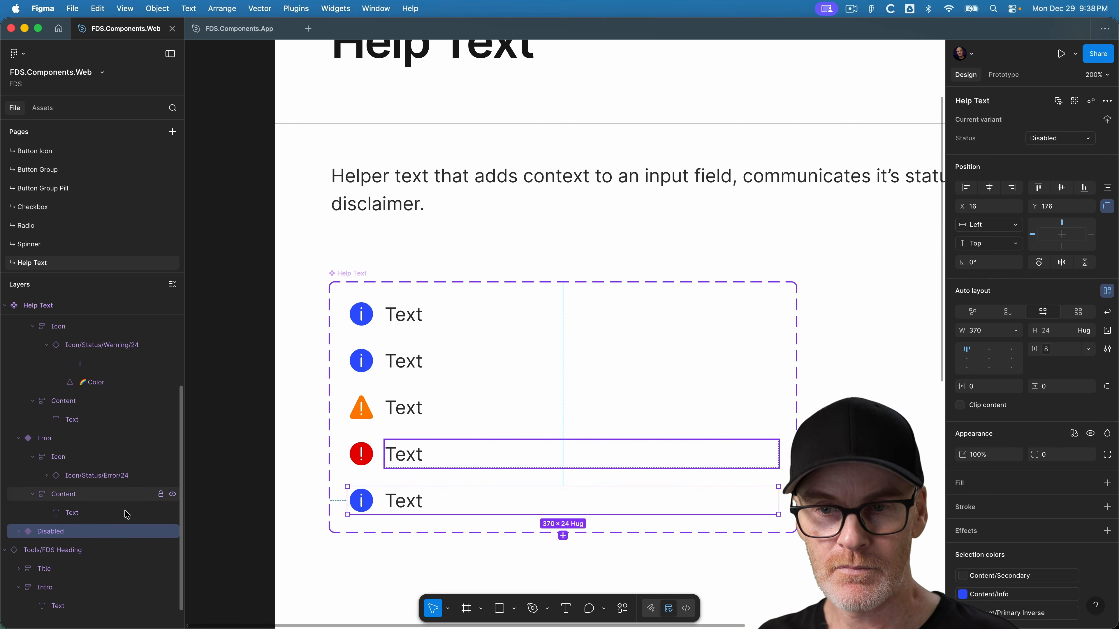
click(18, 531)
click(33, 568)
click(60, 548)
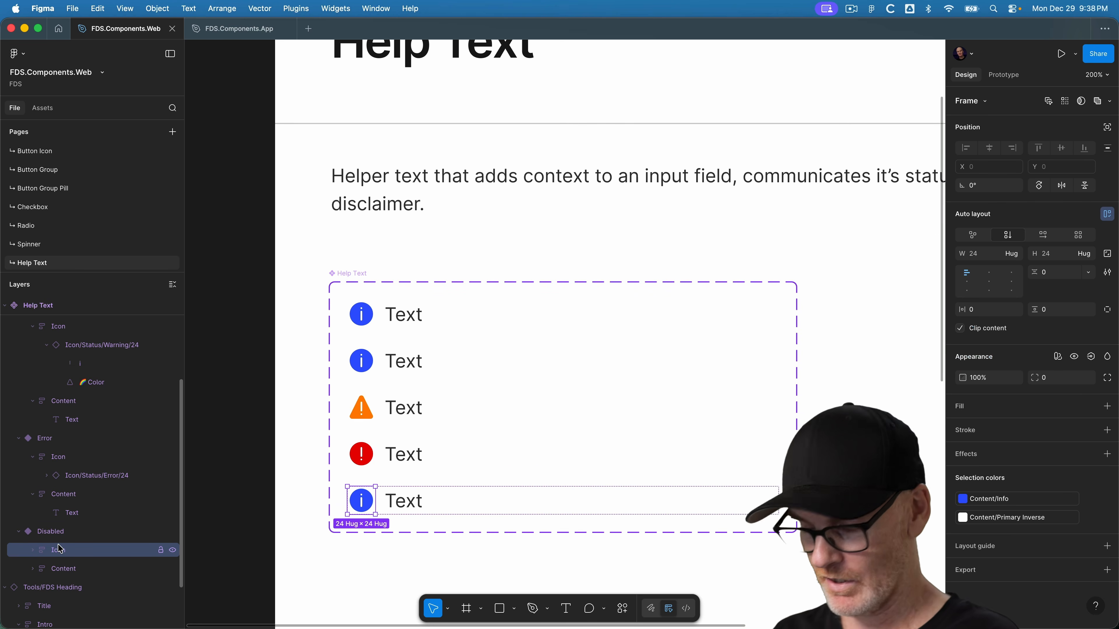
key(Delete)
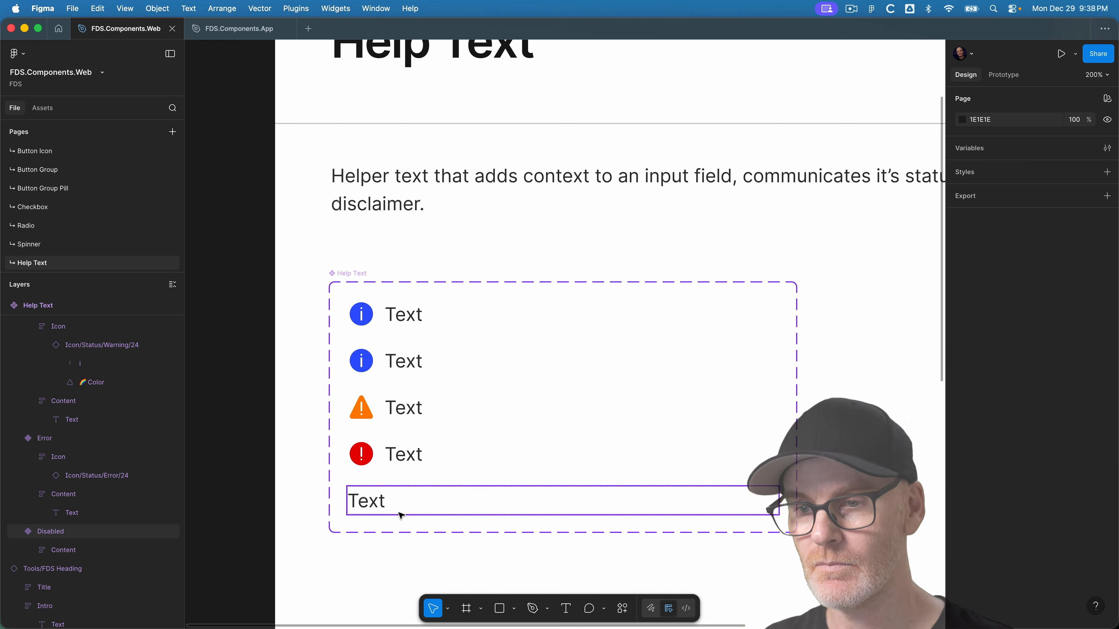
Set the fill of the Disabled variant's text to the Disabled content color from the library
super+click(379, 508)
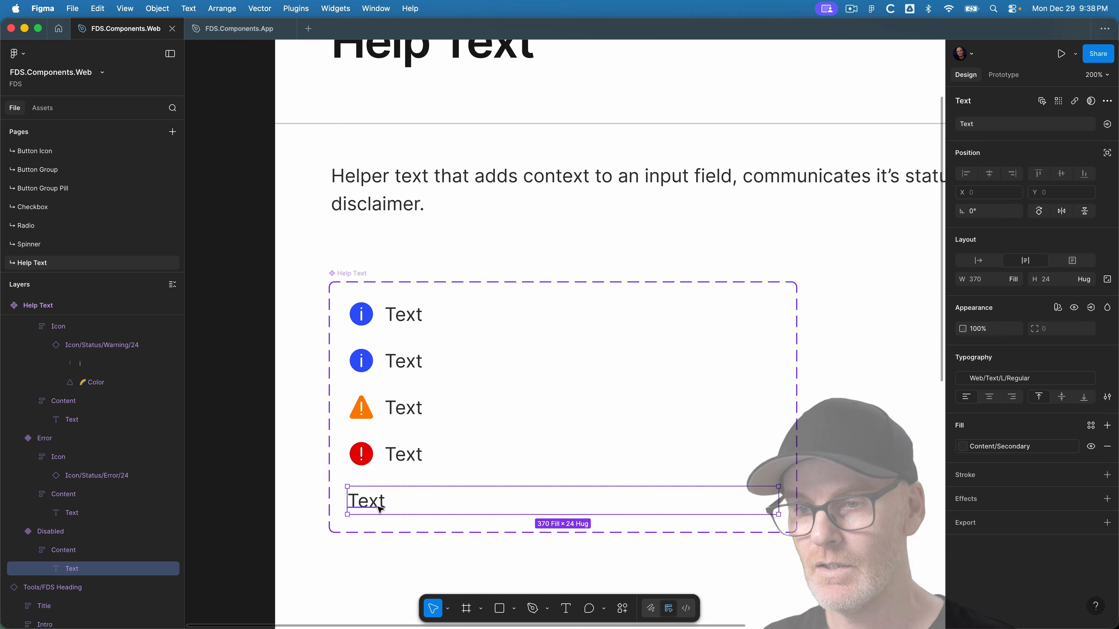
click(1009, 448)
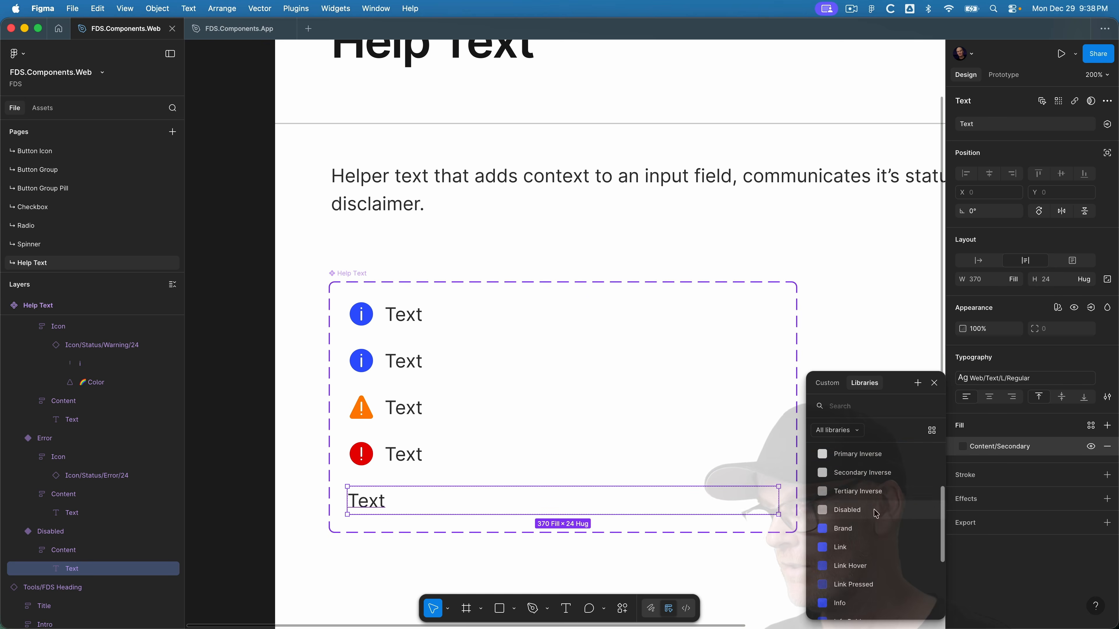
click(875, 513)
key(Escape)
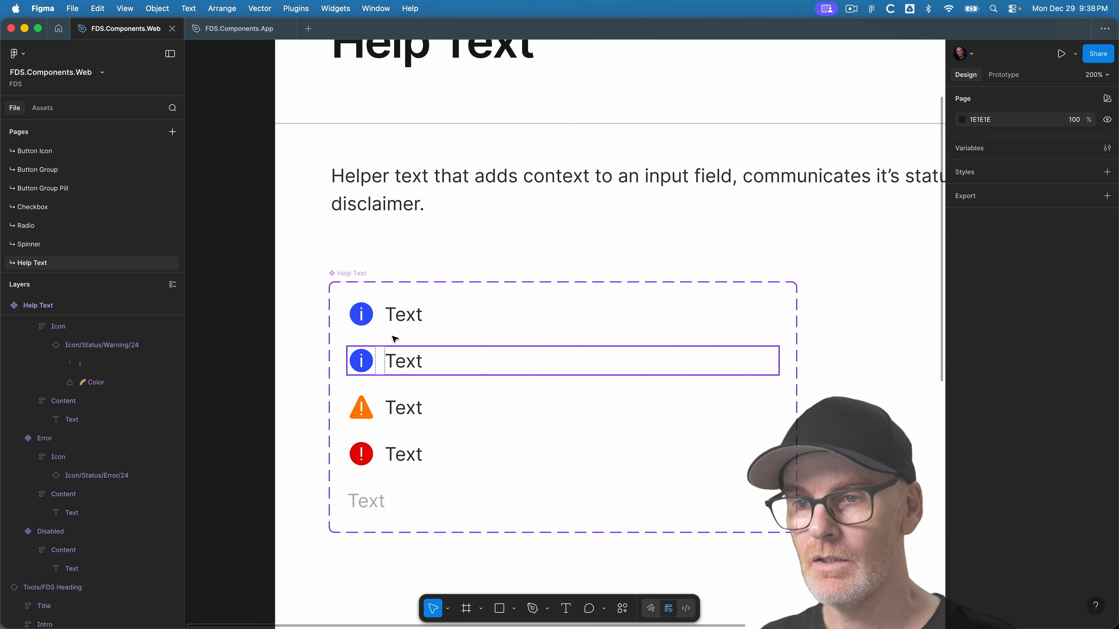
Delete the Icon frame from the Default variant
click(396, 324)
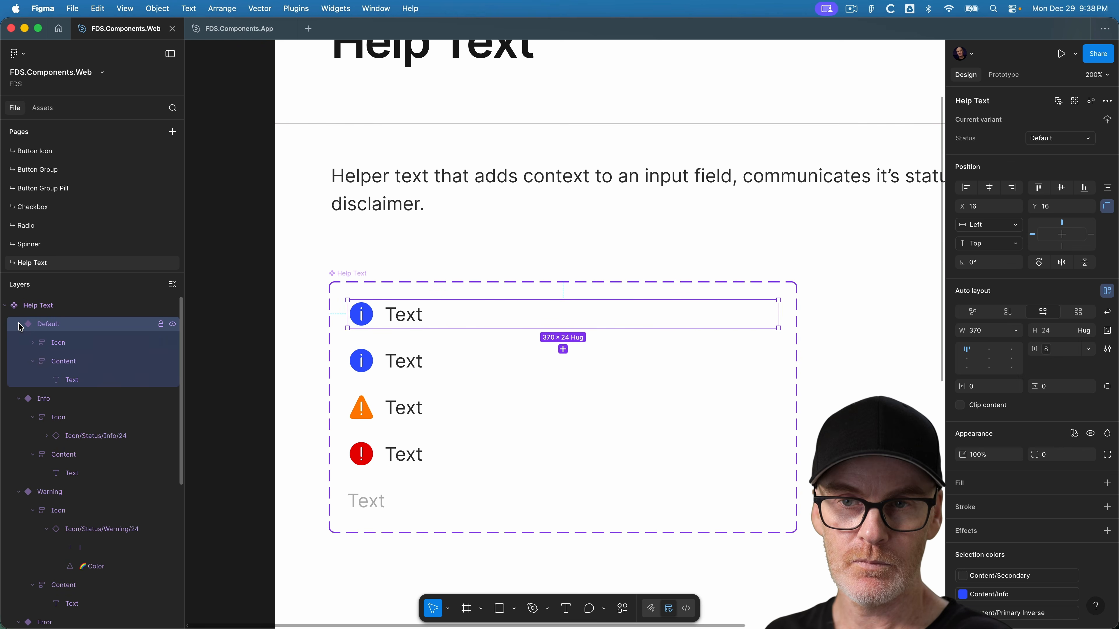
click(71, 343)
key(Delete)
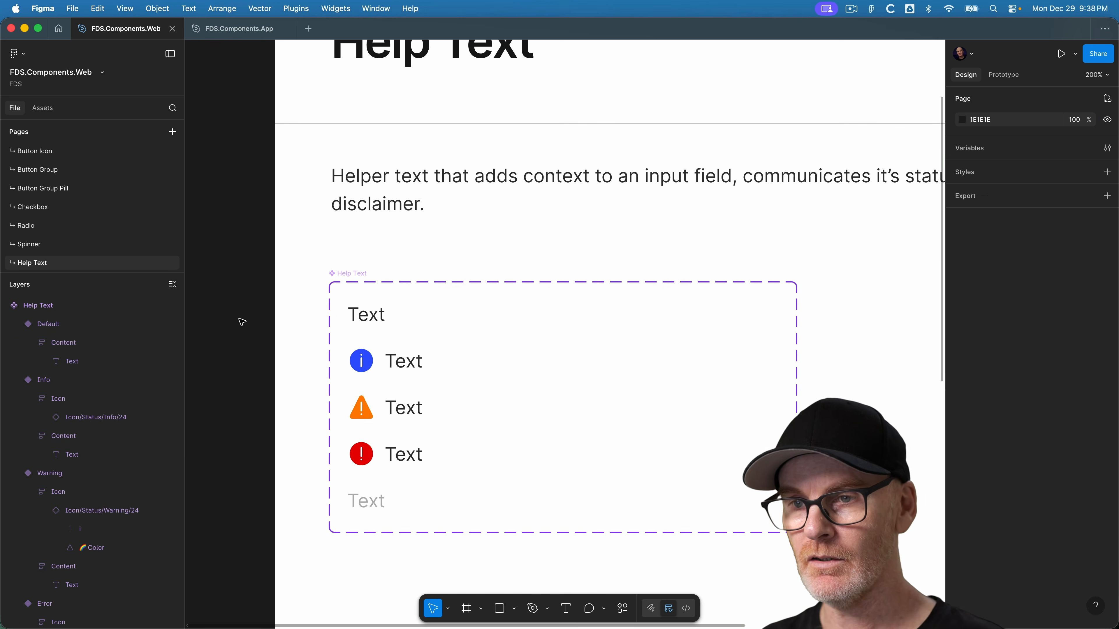
Collapse the layers of all five variants and select the whole Help Text component set
click(371, 315)
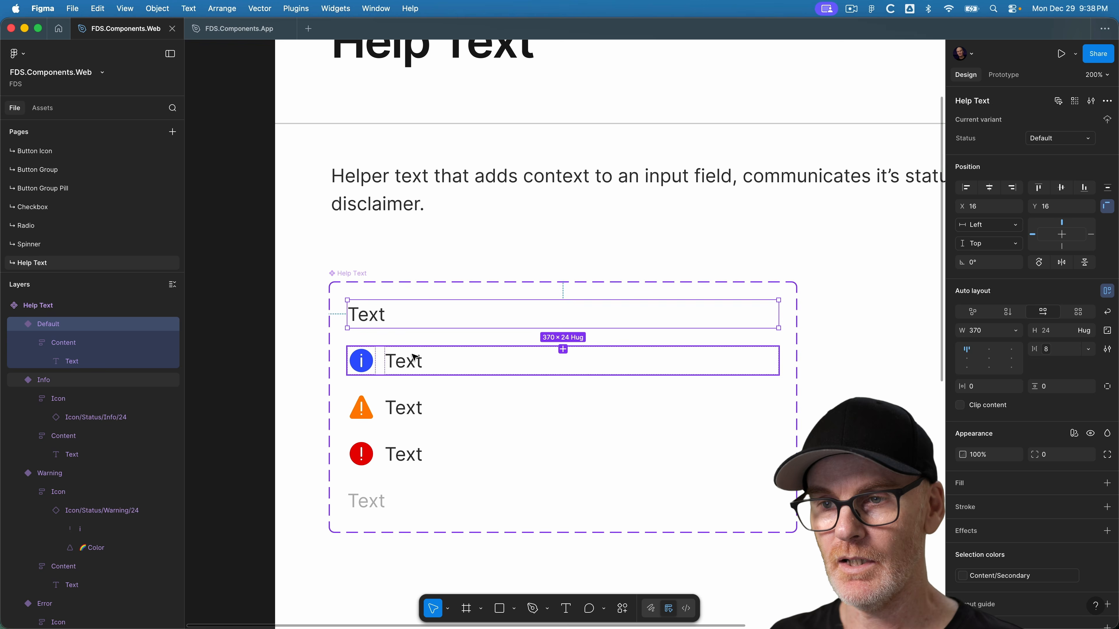
click(17, 324)
click(18, 343)
click(18, 361)
click(18, 380)
click(18, 398)
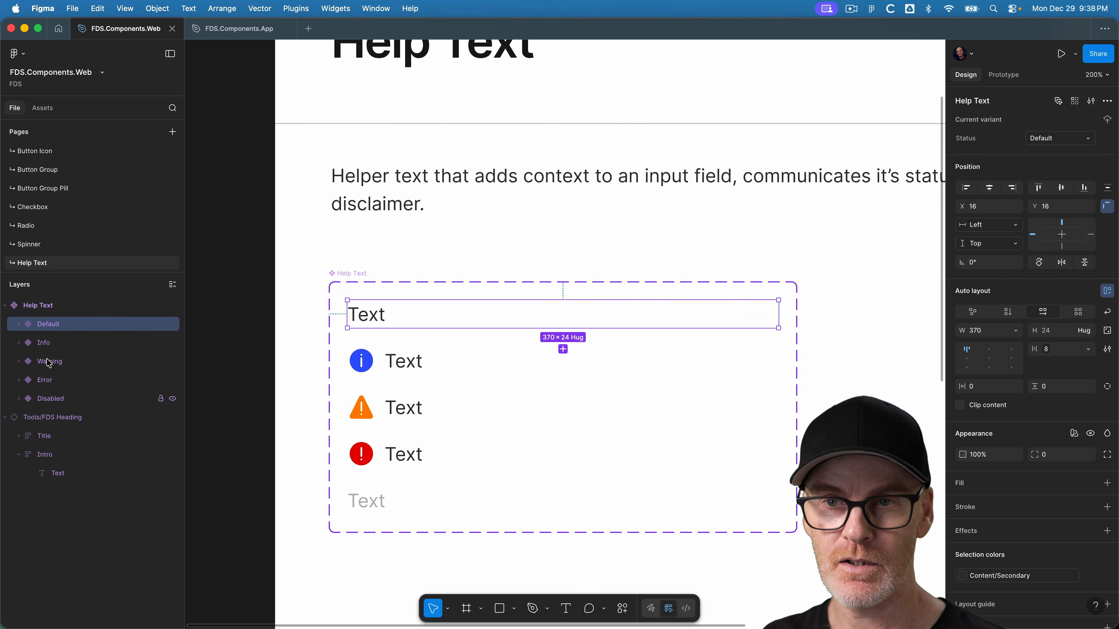
click(49, 309)
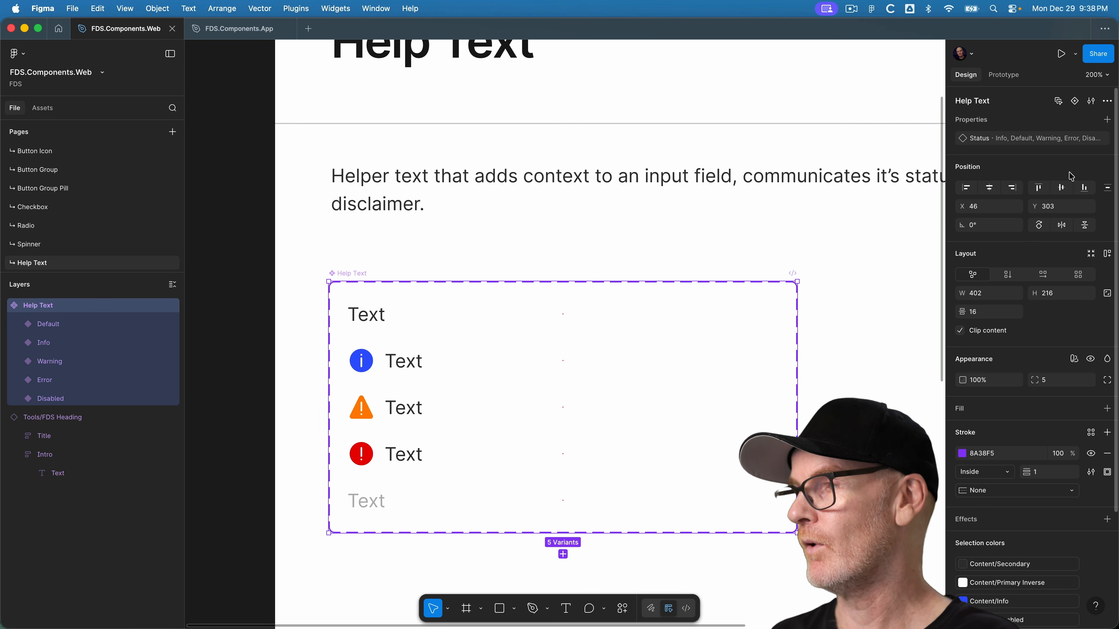
Reorder the Status property's values so that Default comes first, ahead of Info
click(1033, 138)
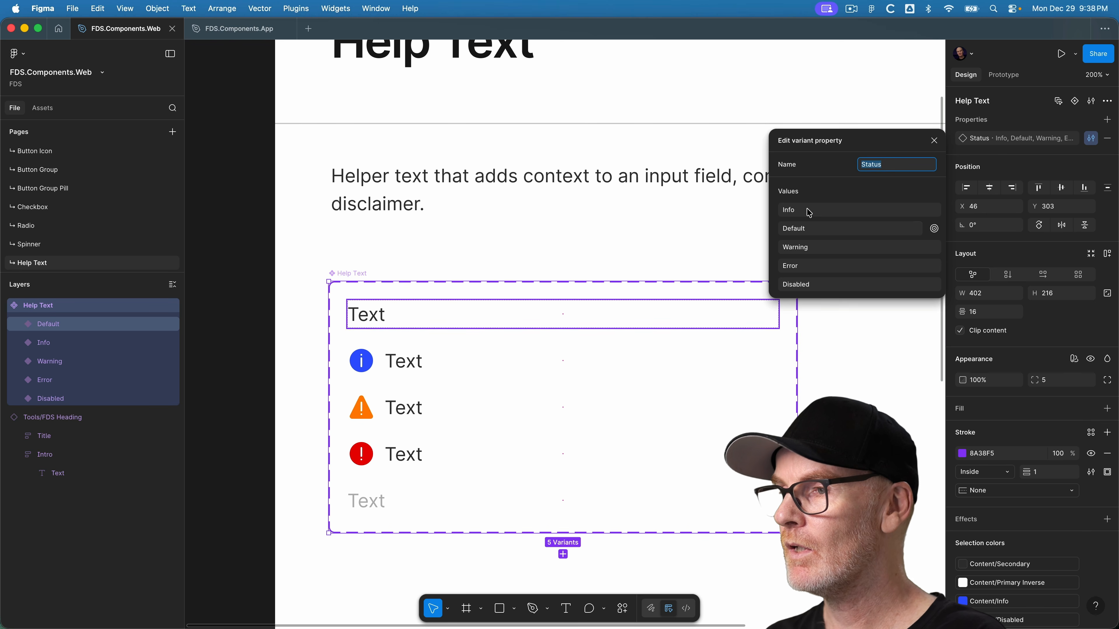
drag(769, 230, 774, 209)
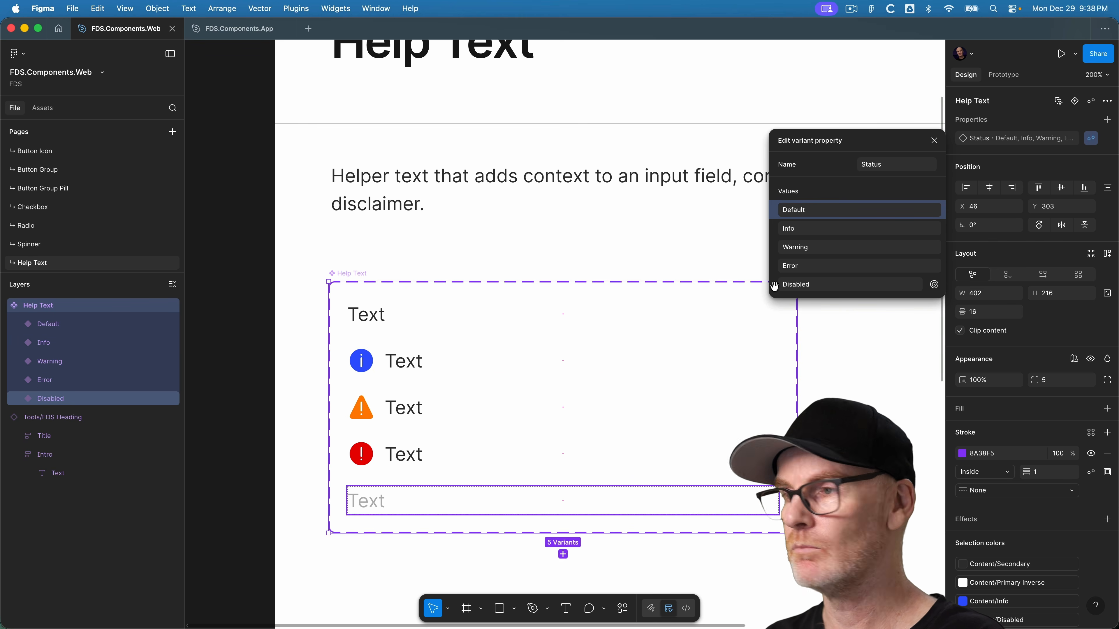
click(933, 141)
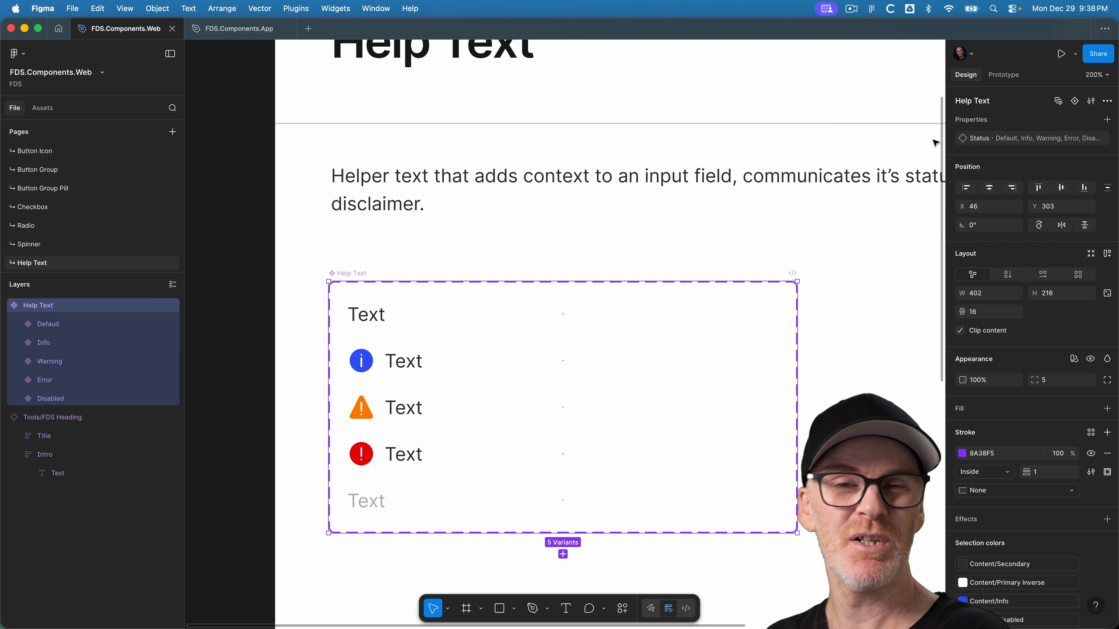
Extend the Help Text component set downward and move the Disabled variant down to make room below Error
click(495, 510)
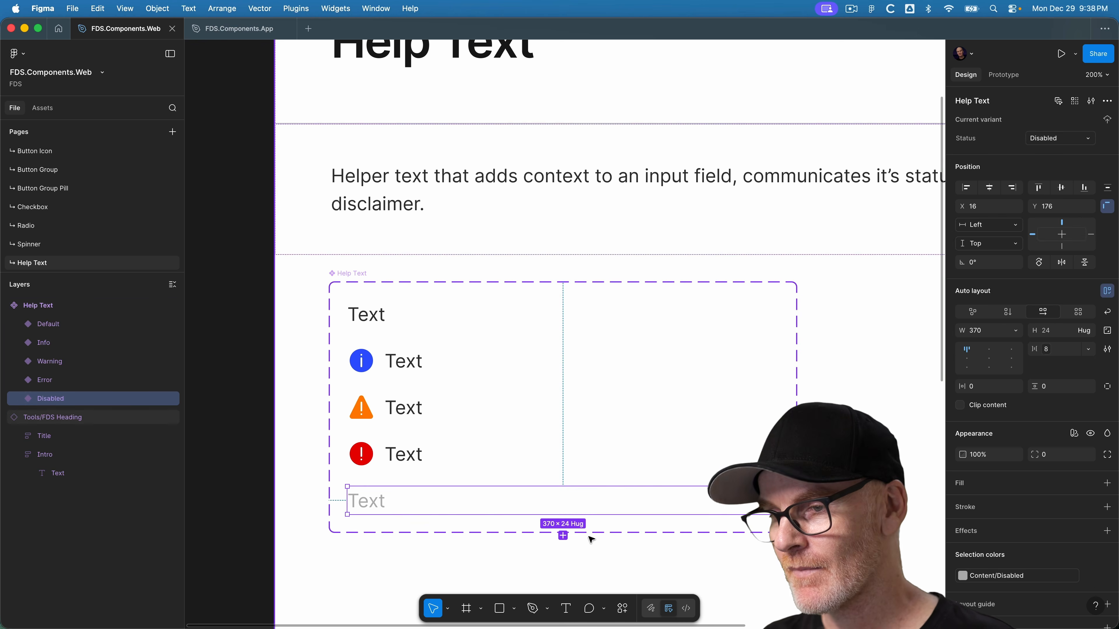
click(375, 263)
click(366, 273)
scroll(485, 282, down, 5)
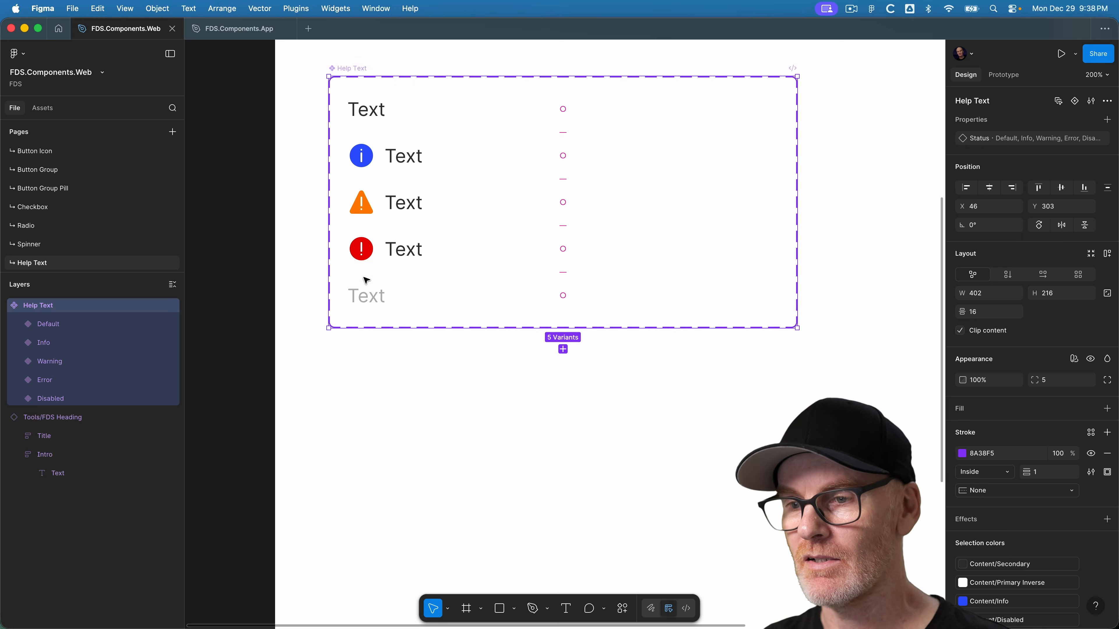
drag(538, 285, 536, 375)
drag(366, 252, 381, 352)
Duplicate the Error variant into the gap directly below it, at Y 176 within the component set
click(551, 216)
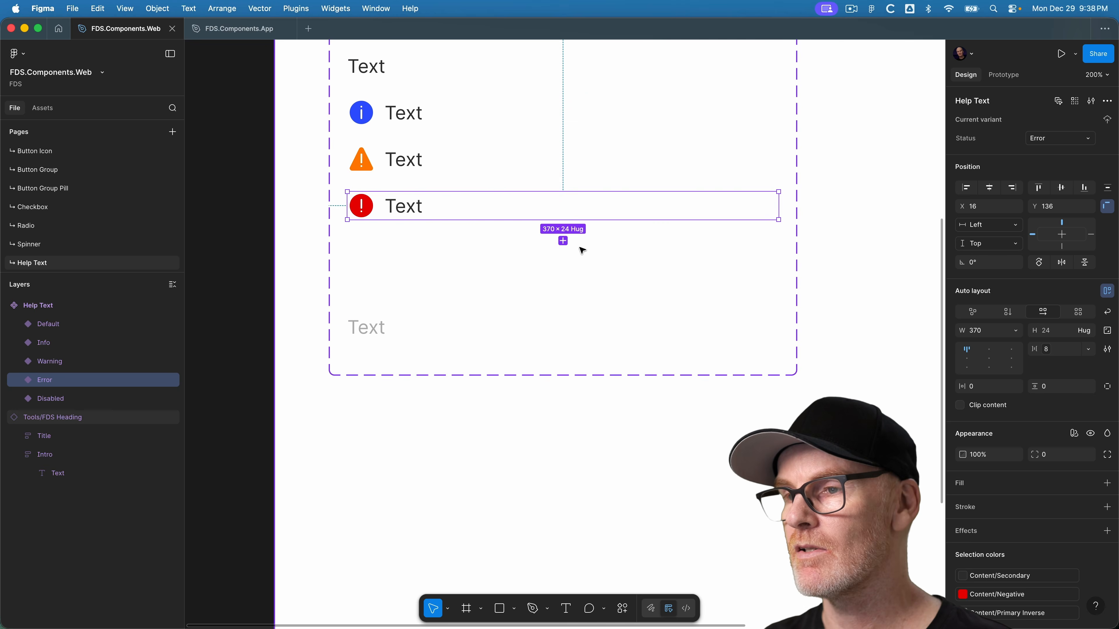
click(572, 250)
drag(388, 216, 375, 259)
key(super+z)
drag(407, 220, 395, 253)
Place the Error copy between Error and Disabled in the layer order and rename its status Success
drag(48, 380, 54, 399)
double_click(71, 399)
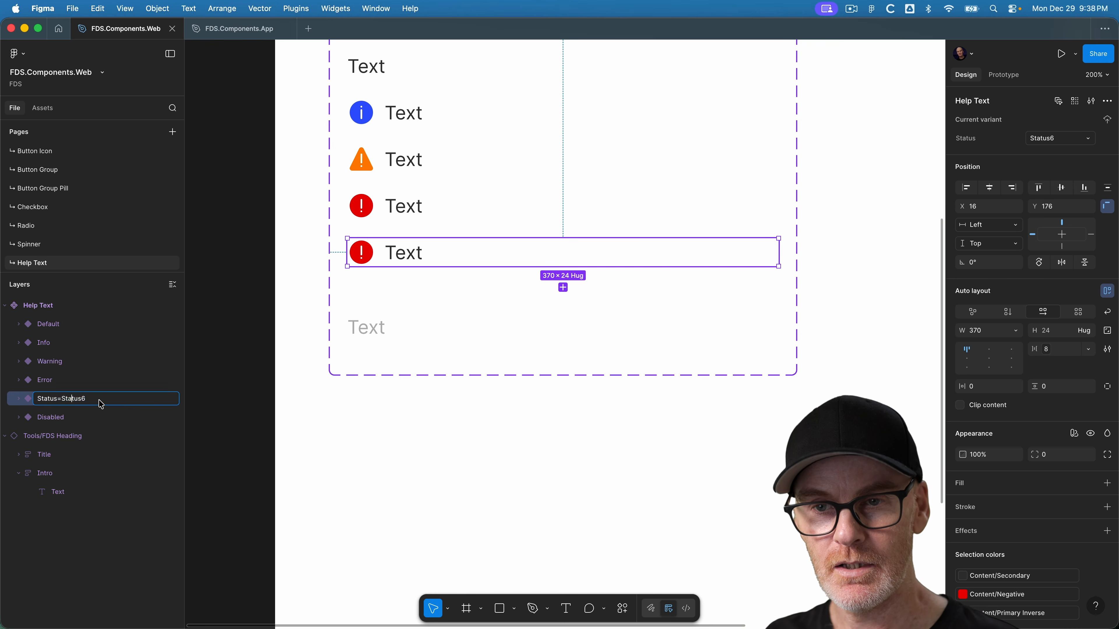
text(Success)
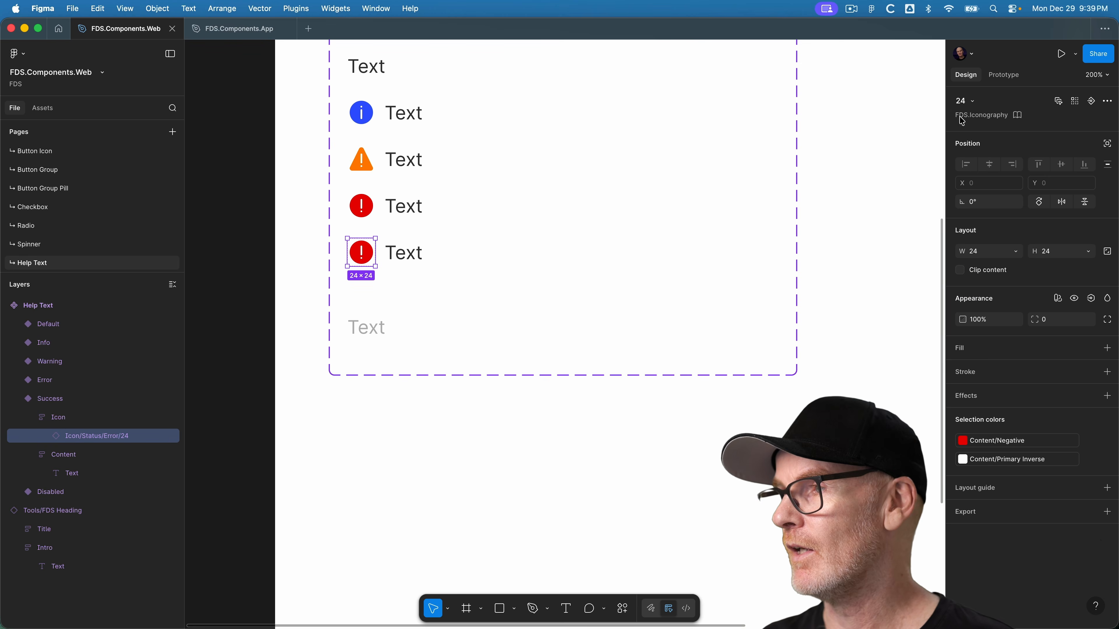
Swap the Success variant's icon instance for Icon/Status/Success/24
click(964, 101)
click(938, 183)
click(950, 238)
click(942, 211)
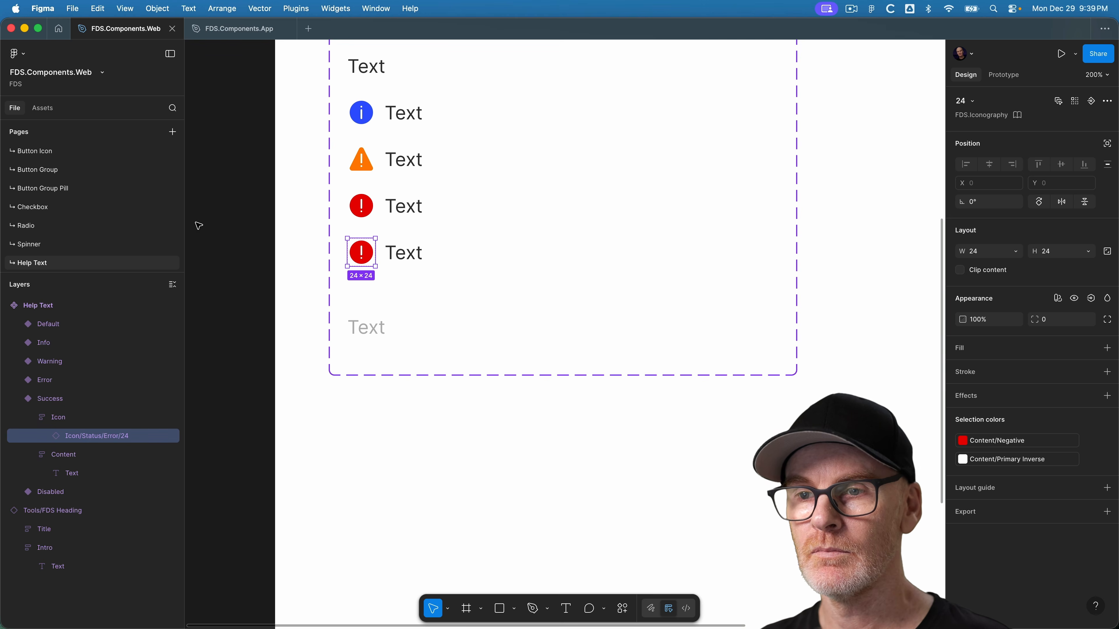
click(241, 222)
Move the Disabled variant up beneath Success and resize the component set to fit its variants
drag(382, 327, 383, 300)
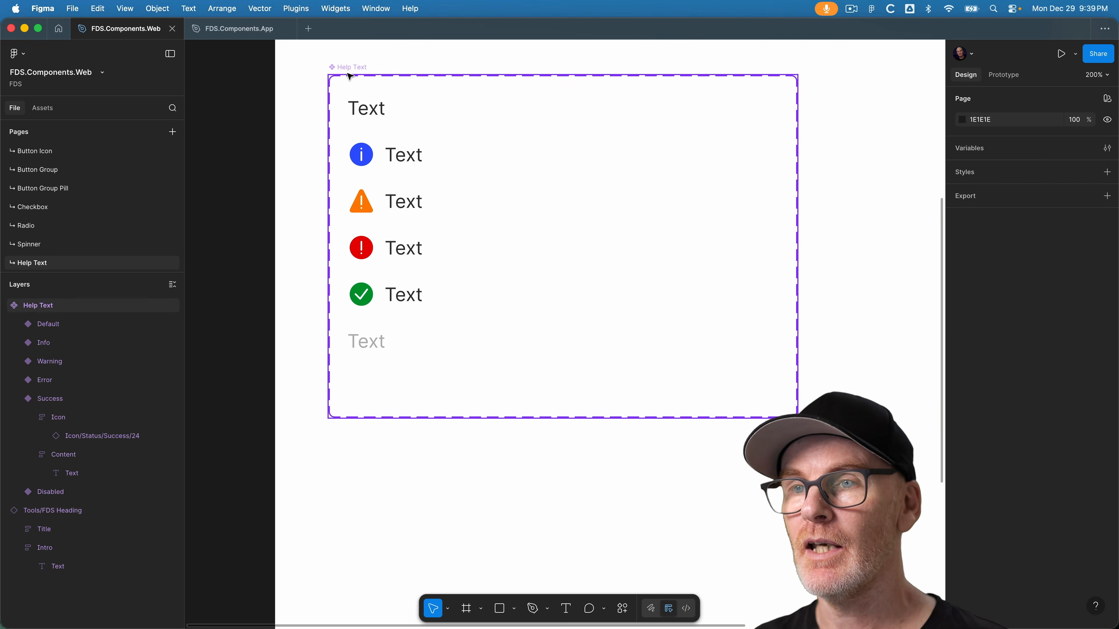
click(348, 75)
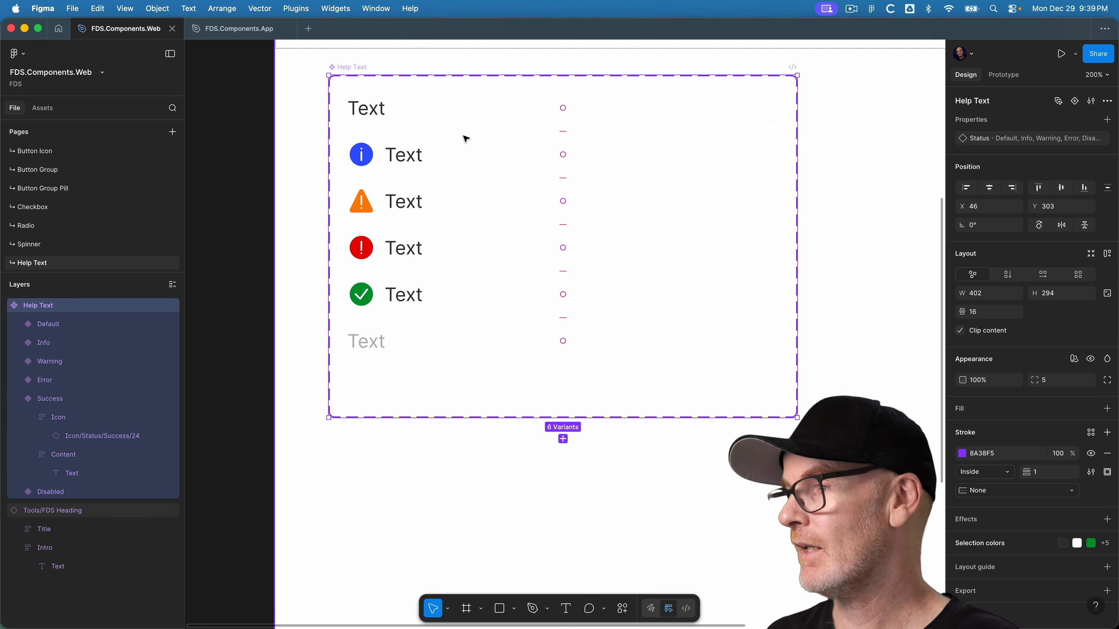
scroll(538, 209, up, 3)
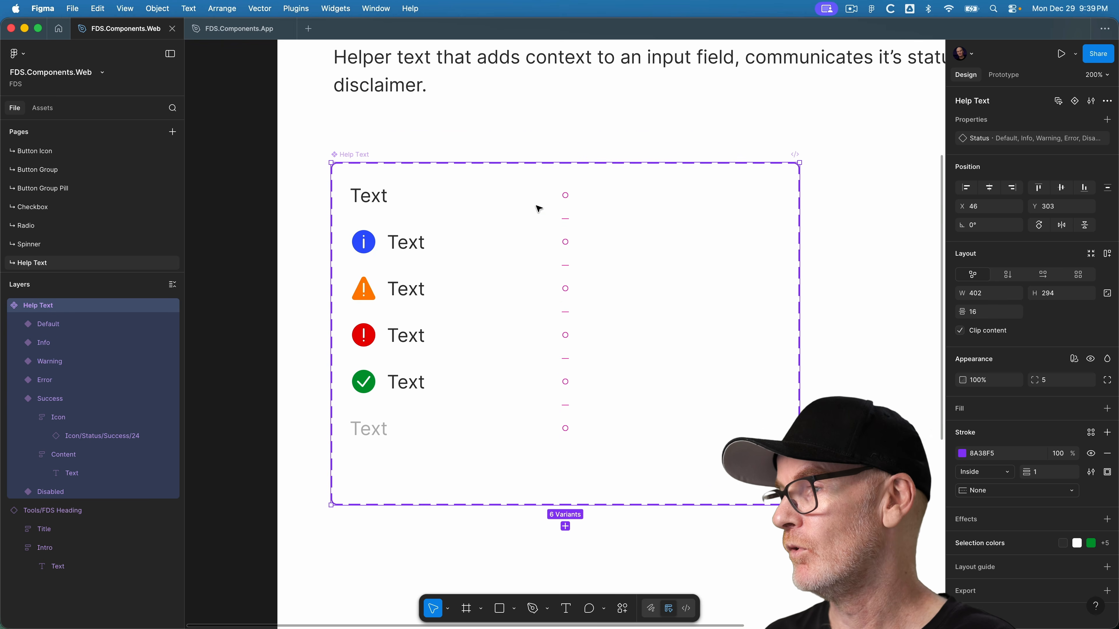
click(1094, 256)
click(241, 149)
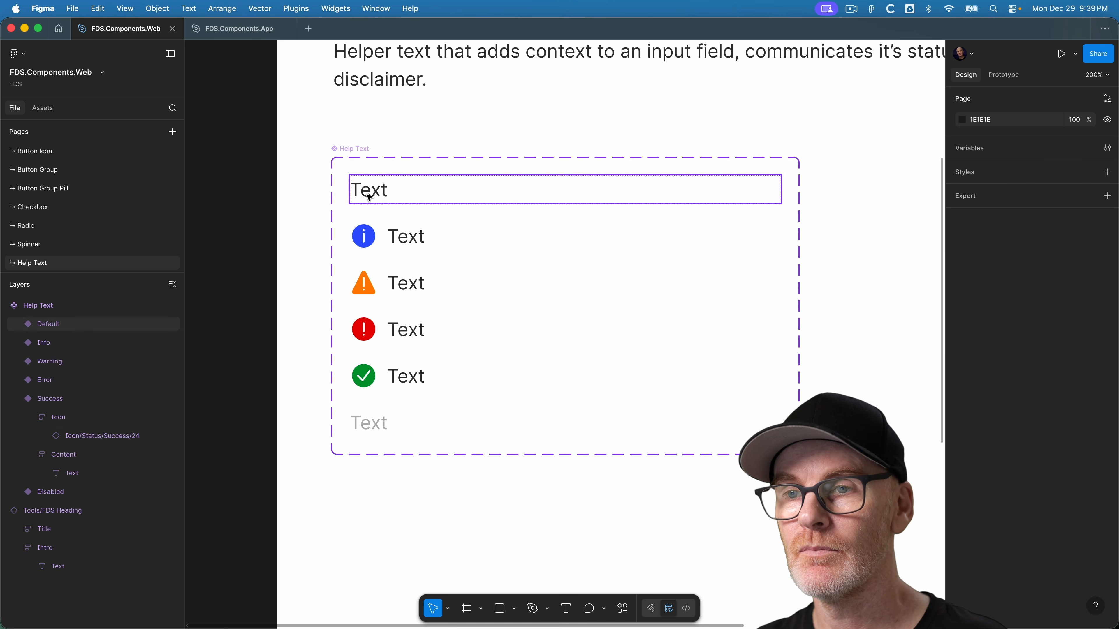
Enlarge the Help Text component set to about 689 × 636 to make room for more variants
click(371, 197)
click(349, 151)
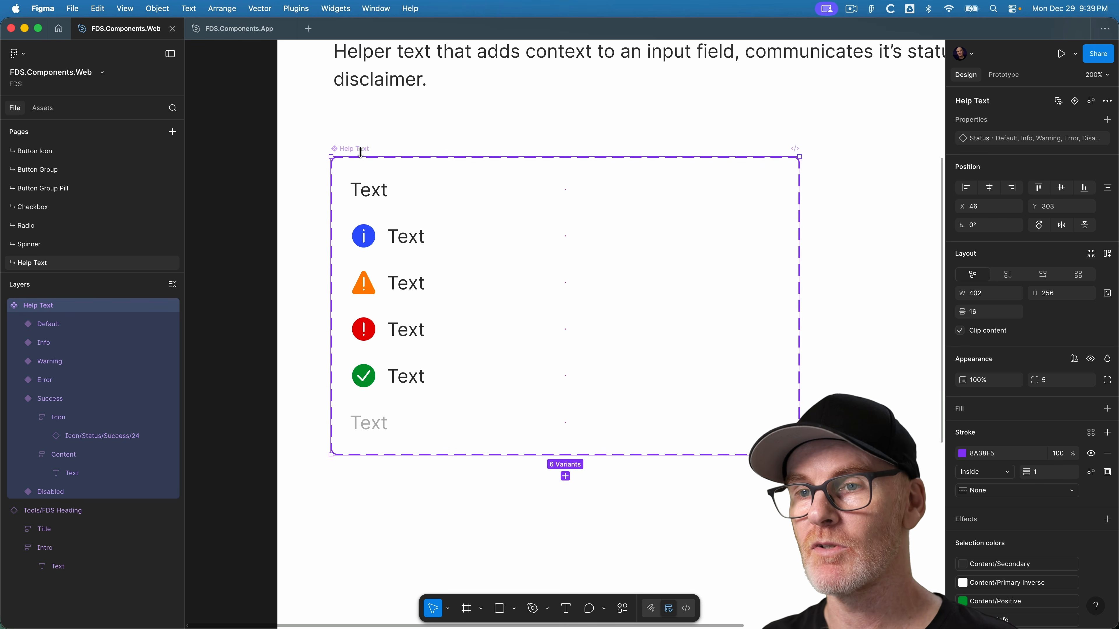
key(super+minus)
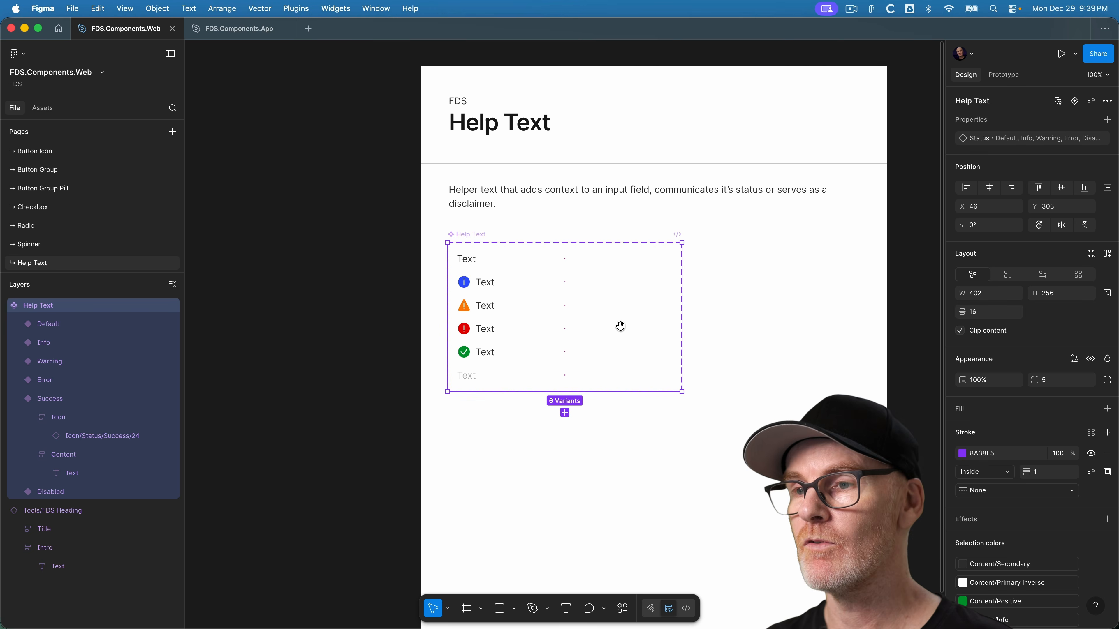
drag(654, 337, 515, 255)
drag(543, 313, 710, 534)
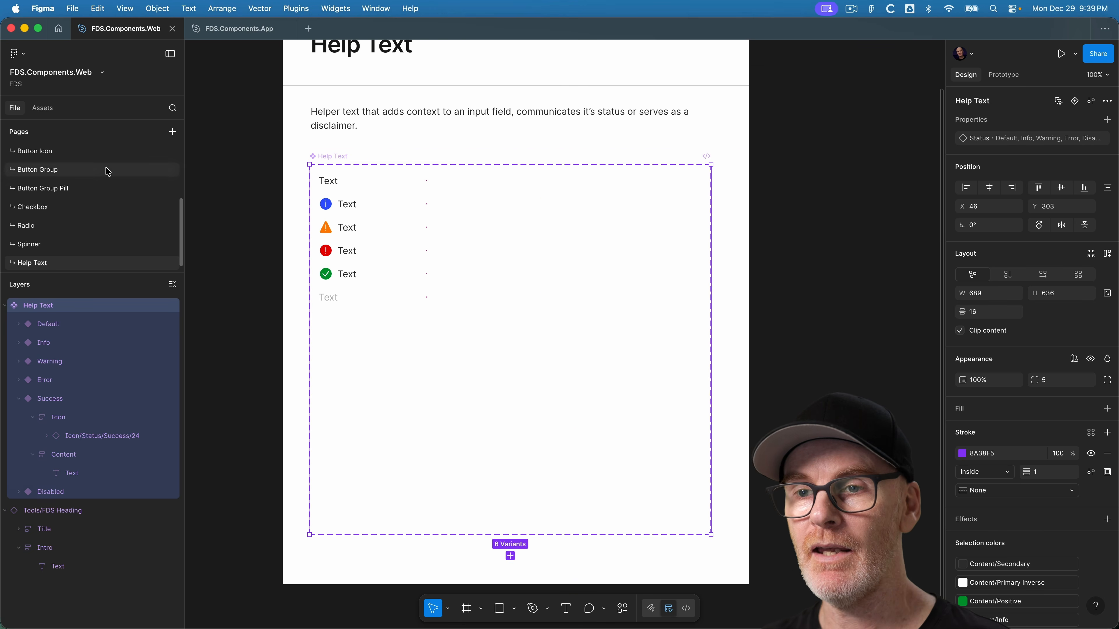
click(222, 188)
Add a variant property named Size with value L to the component set and order it above Status
click(328, 156)
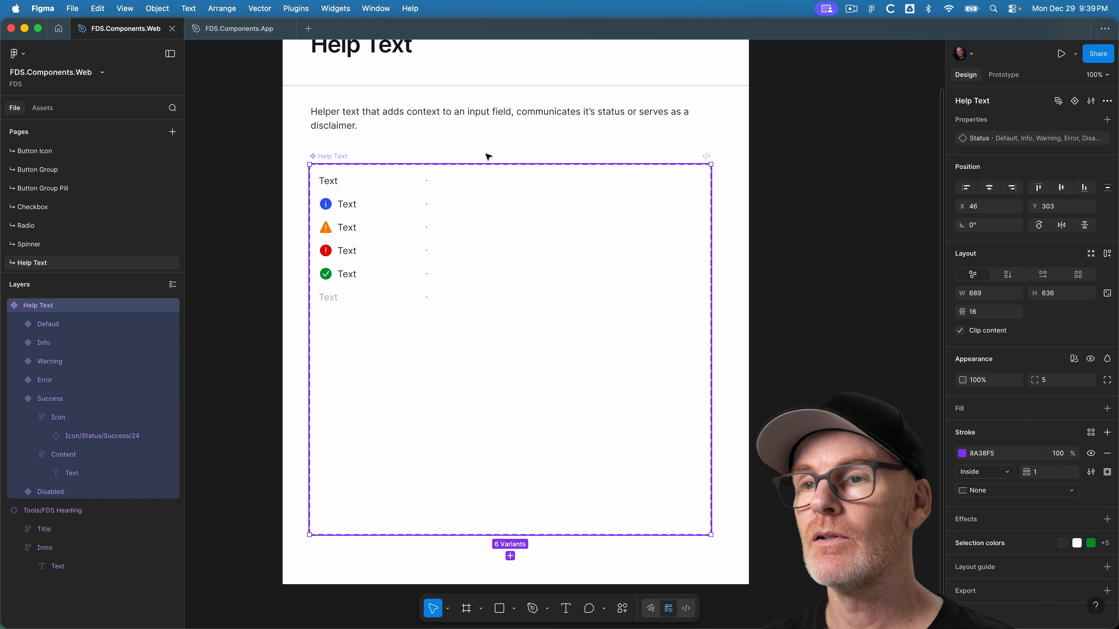
click(1106, 120)
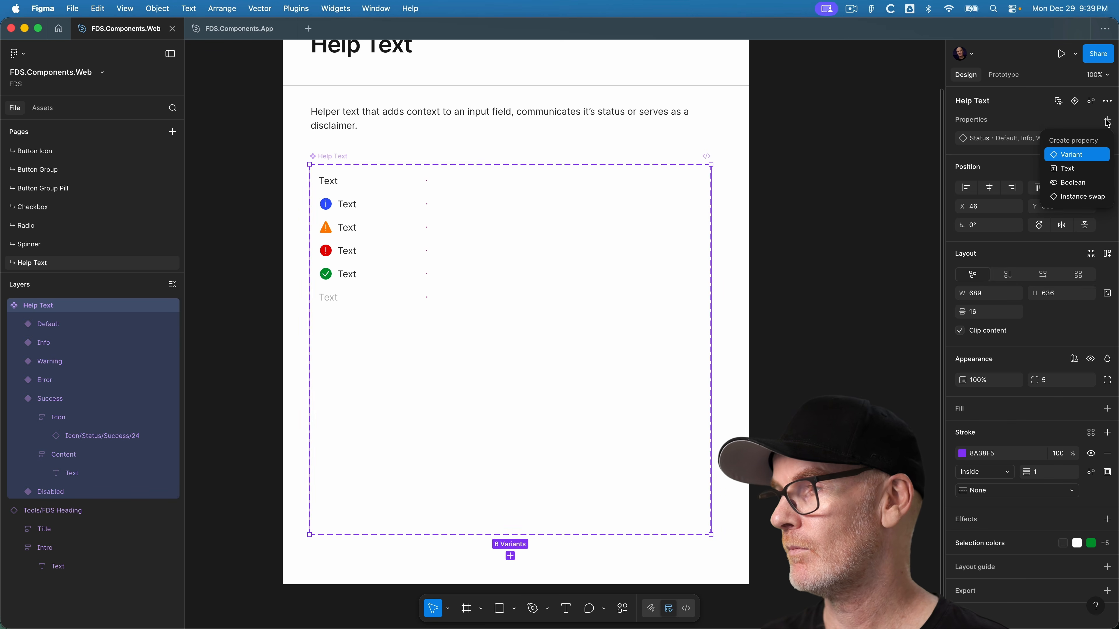
click(1069, 155)
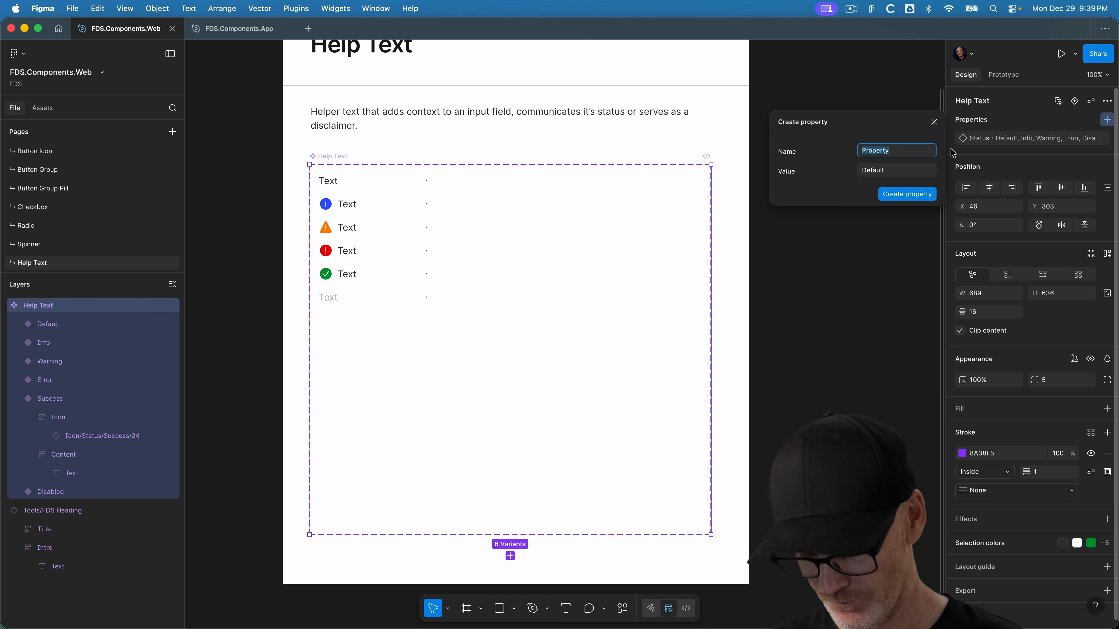
text(Size)
click(894, 172)
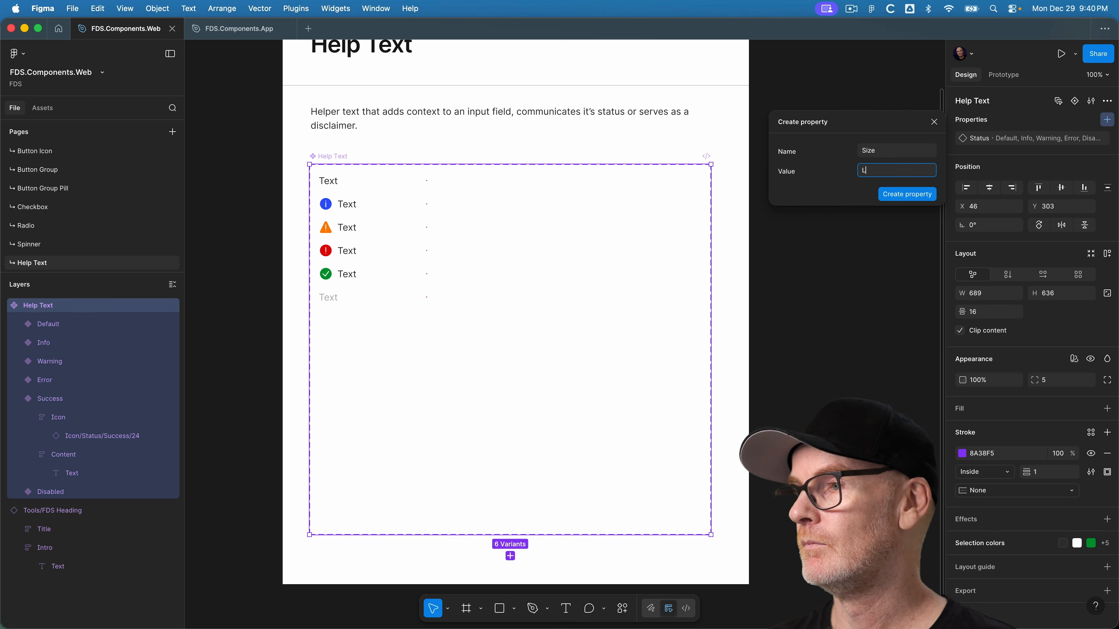
text(L)
click(908, 195)
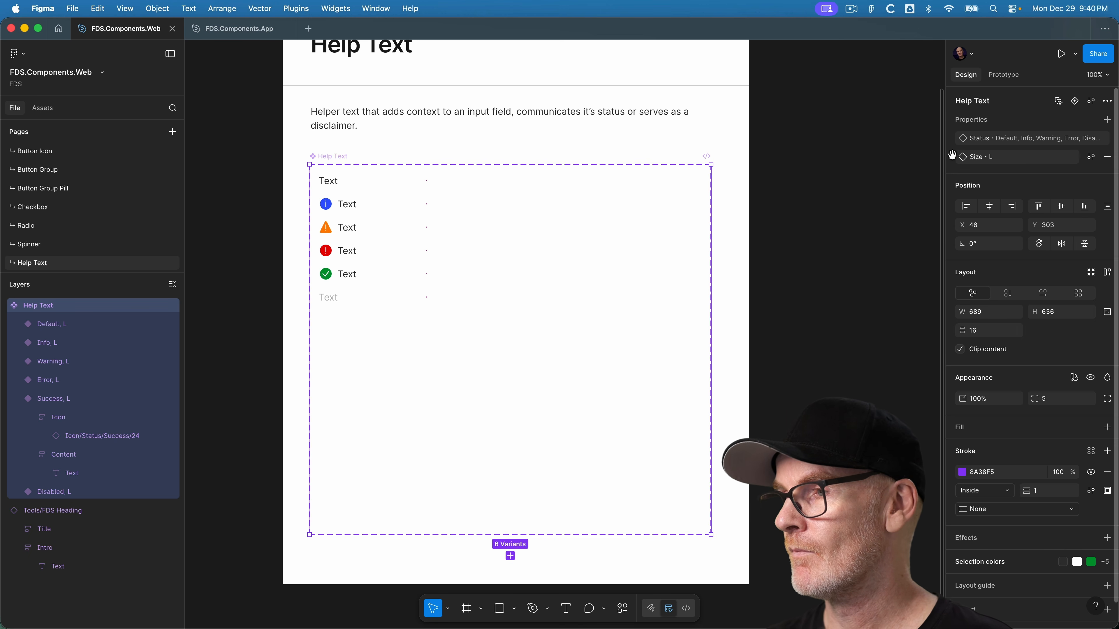
drag(953, 156, 953, 127)
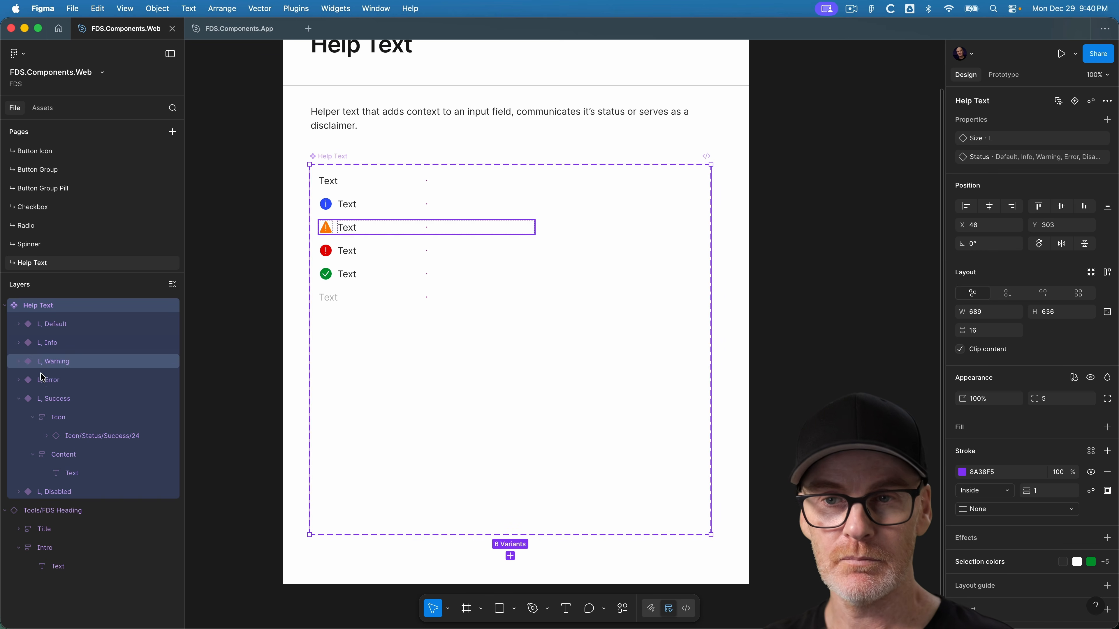
click(18, 324)
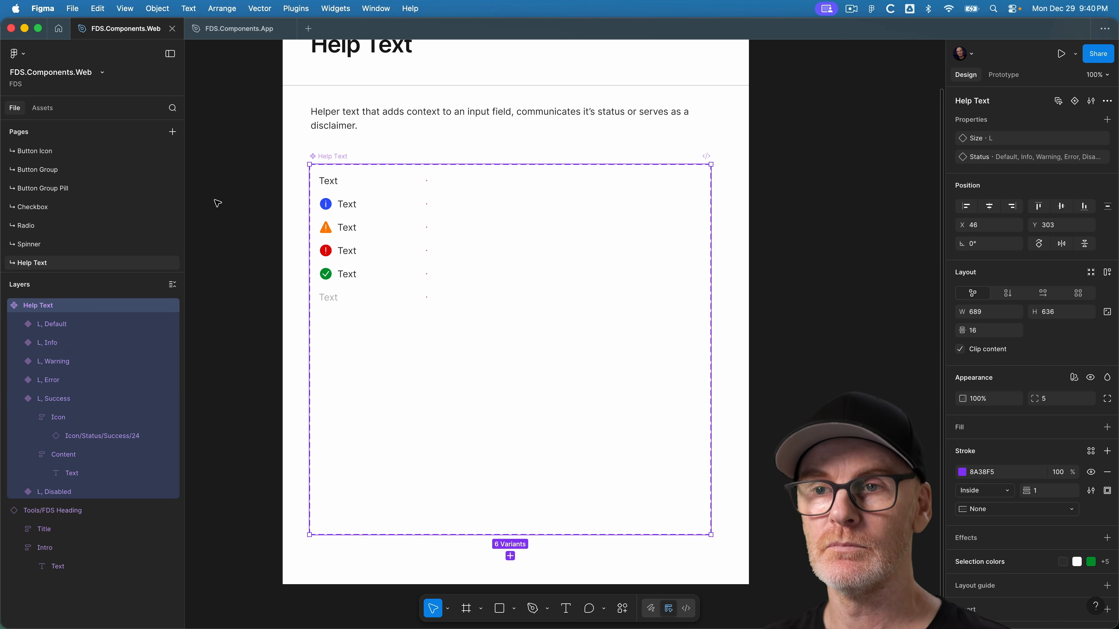
Duplicate the six L variants below the originals and group the copies after the originals in the layer order
click(258, 307)
drag(248, 329, 575, 171)
drag(357, 229, 352, 374)
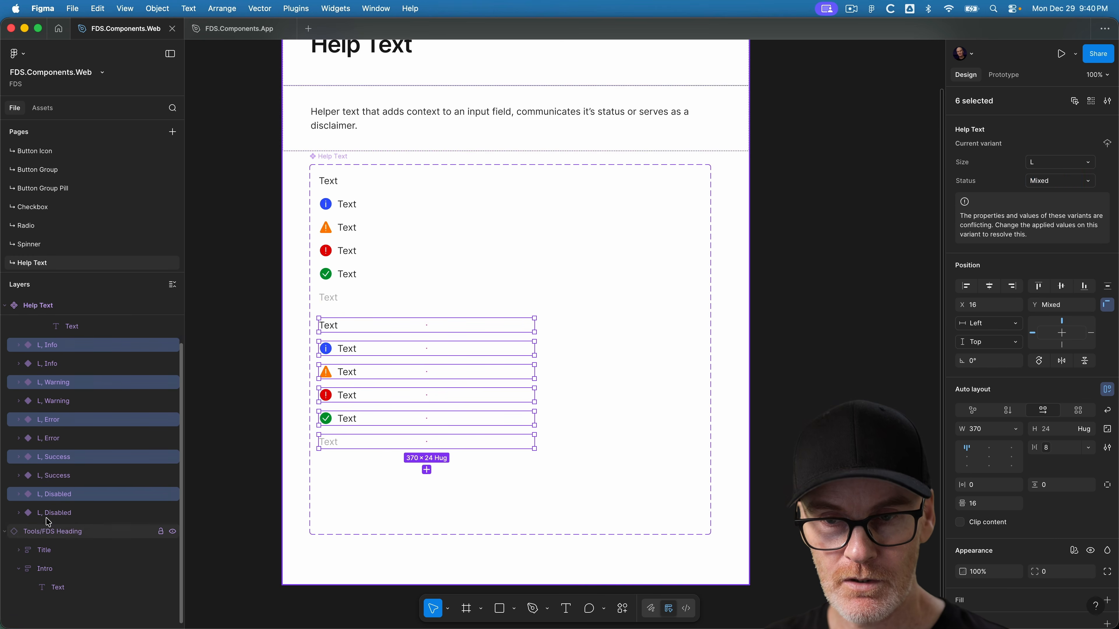
drag(52, 495, 53, 516)
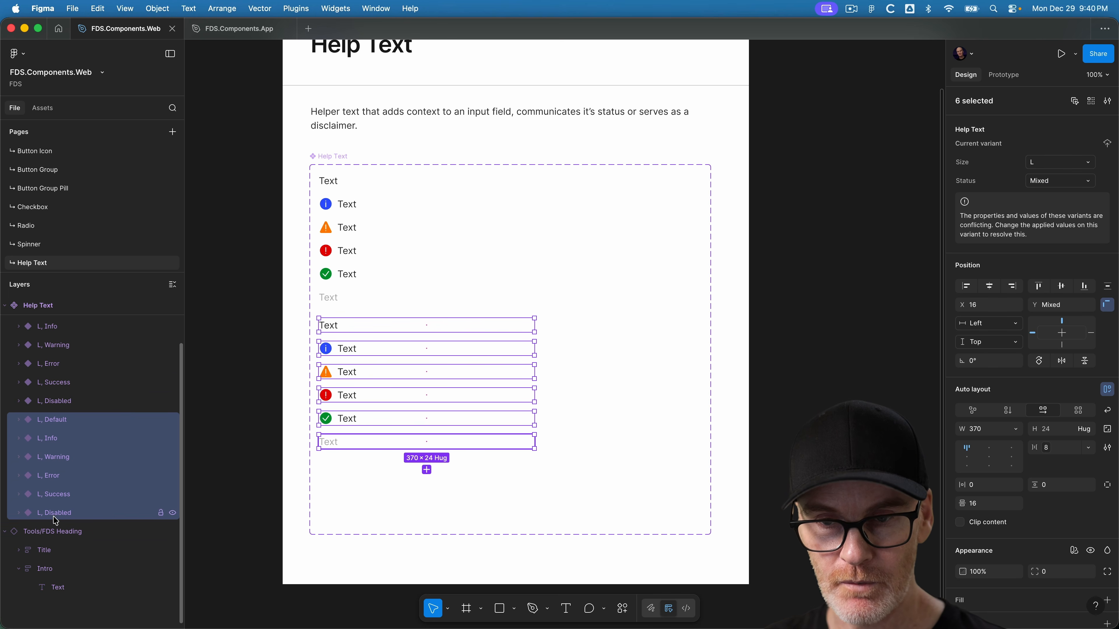
Set the Size property of the six duplicated variants to a new value, M
click(1088, 163)
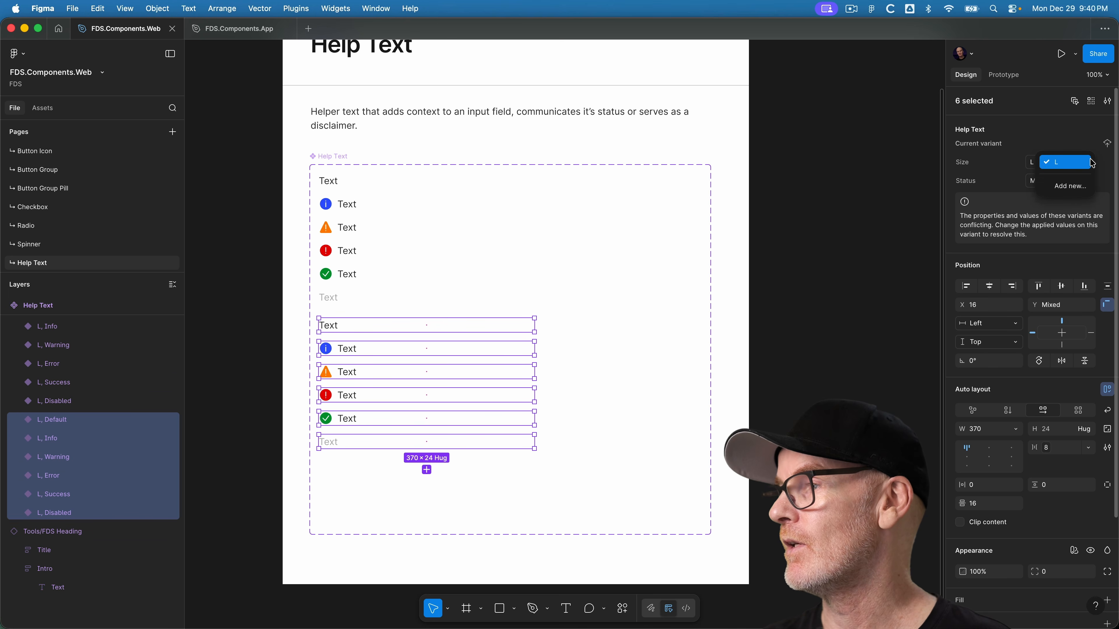
click(1063, 185)
text(M)
key(Return)
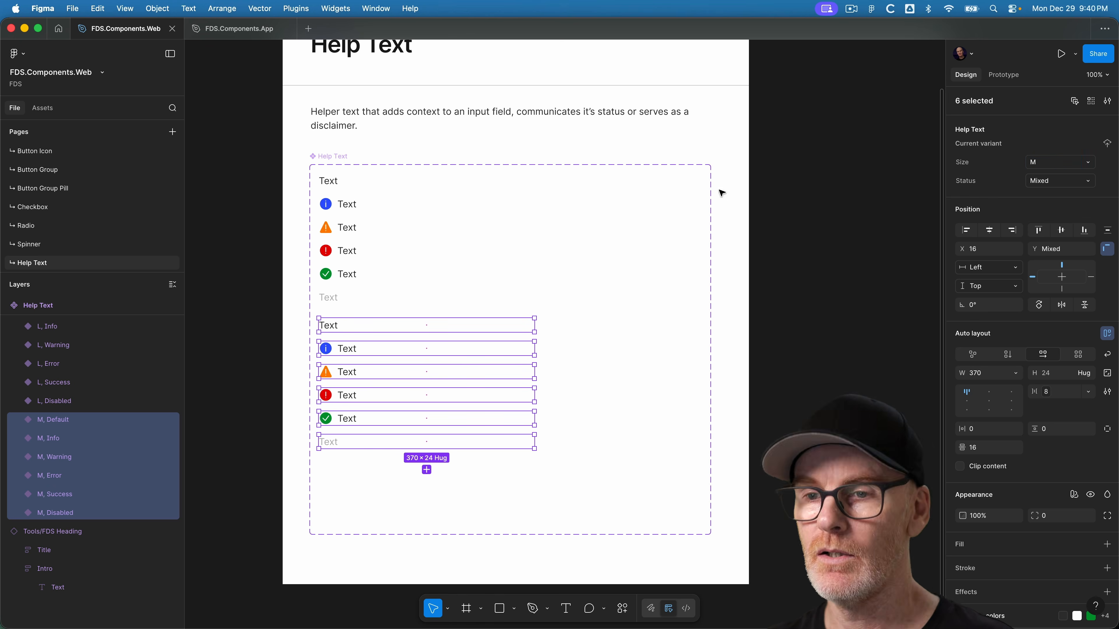
click(250, 242)
Apply the Web/Text/M Regular 14/20 text style to the text layers of all six M variants
super+click(347, 353)
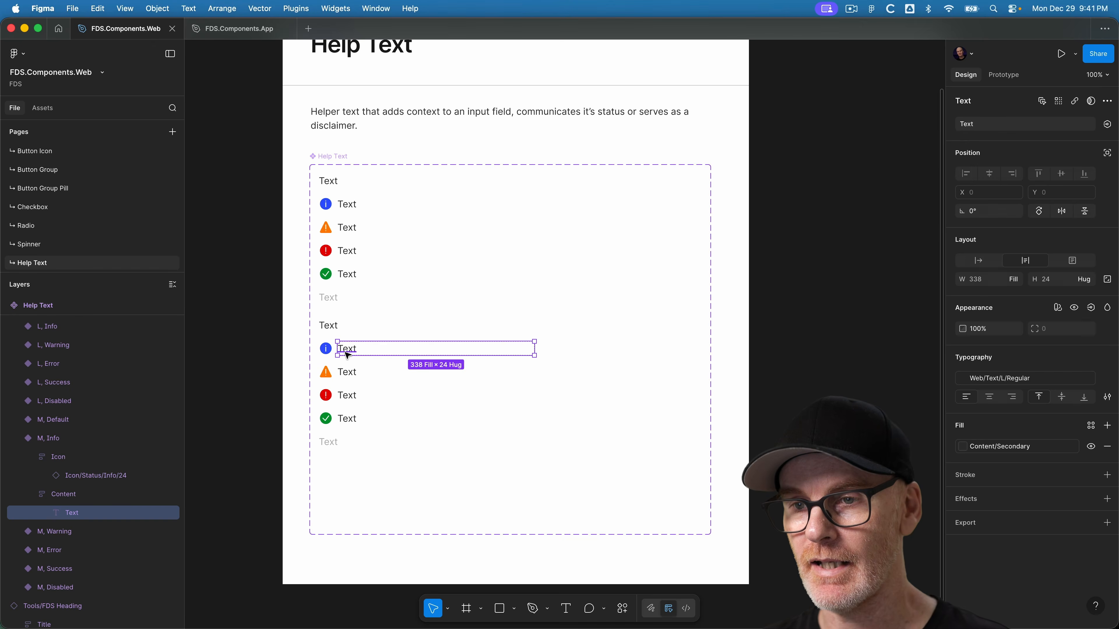
shift+super+click(327, 326)
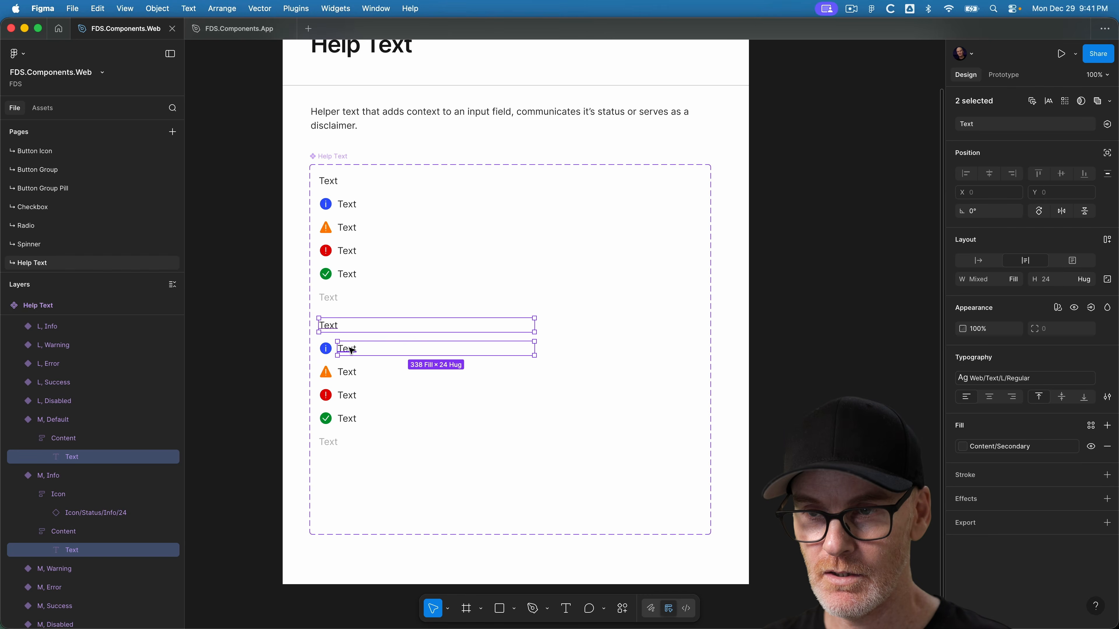
shift+super+click(351, 378)
shift+super+click(352, 401)
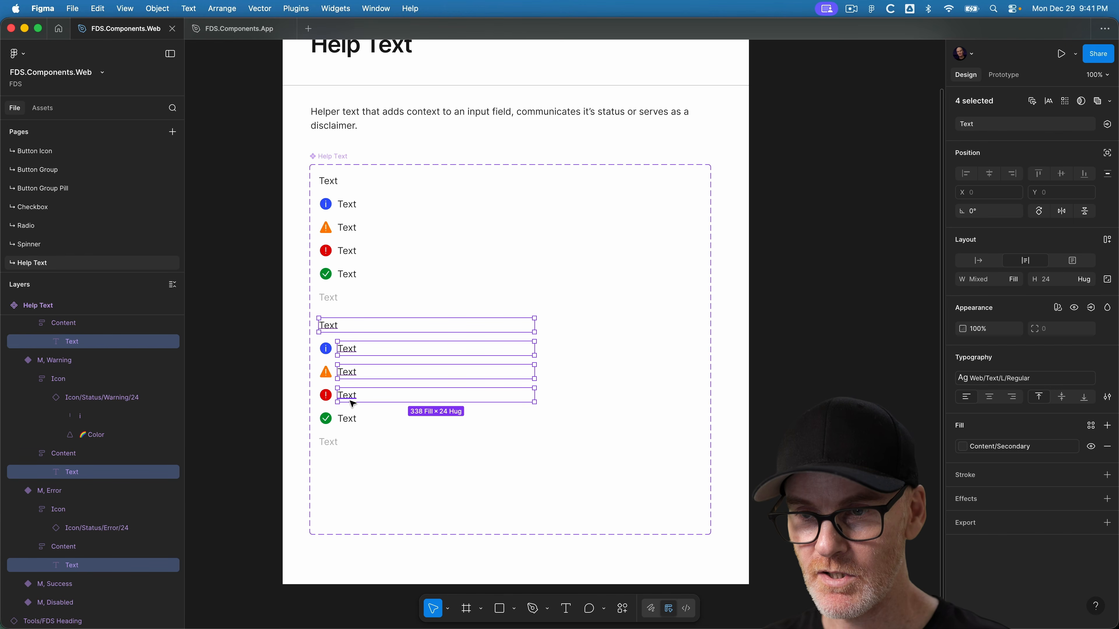
shift+super+click(352, 422)
shift+super+click(327, 442)
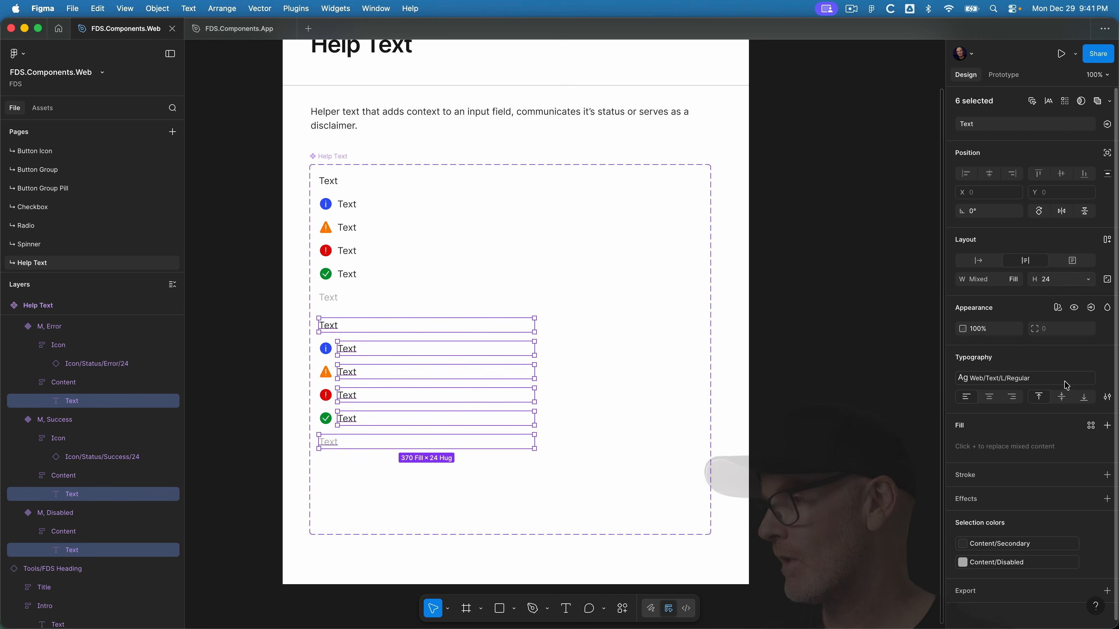
click(1015, 379)
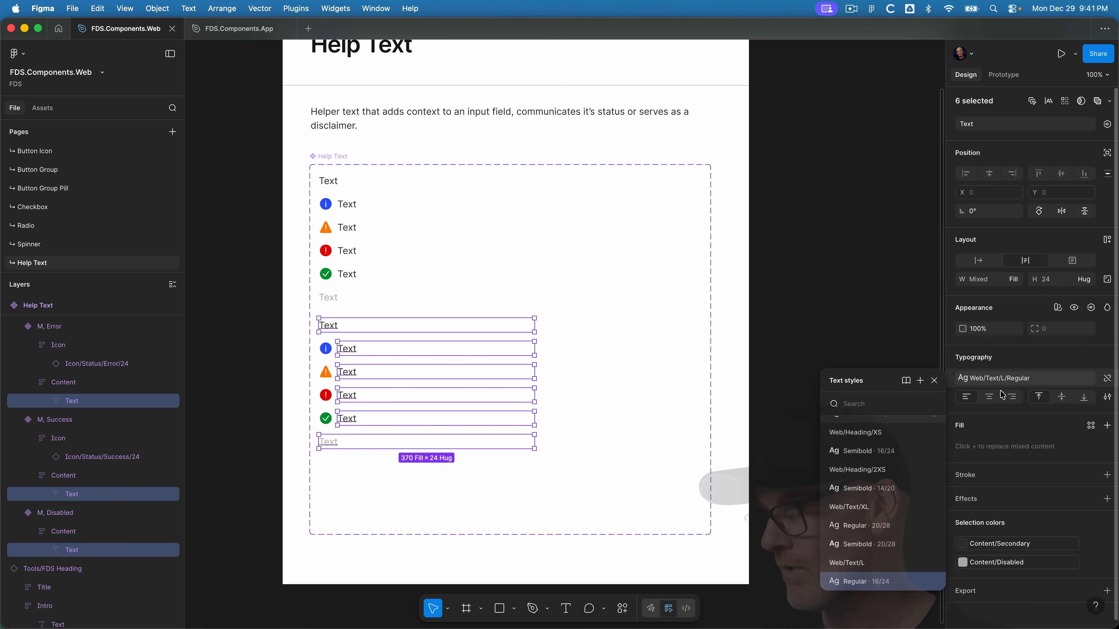
scroll(881, 498, down, 1)
scroll(881, 498, down, 1)
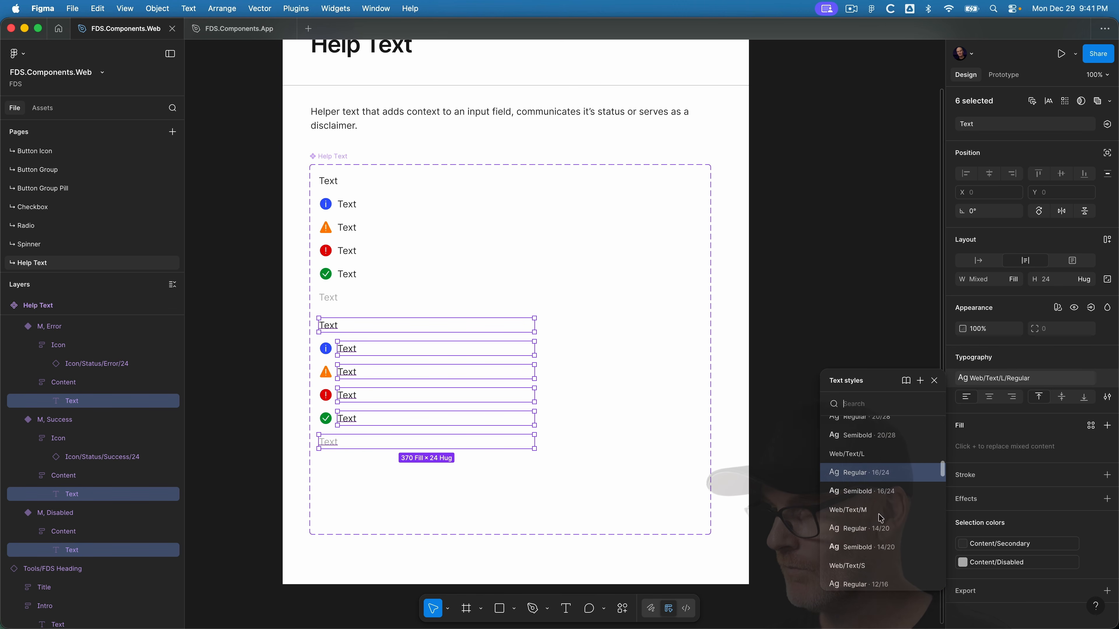
key(Escape)
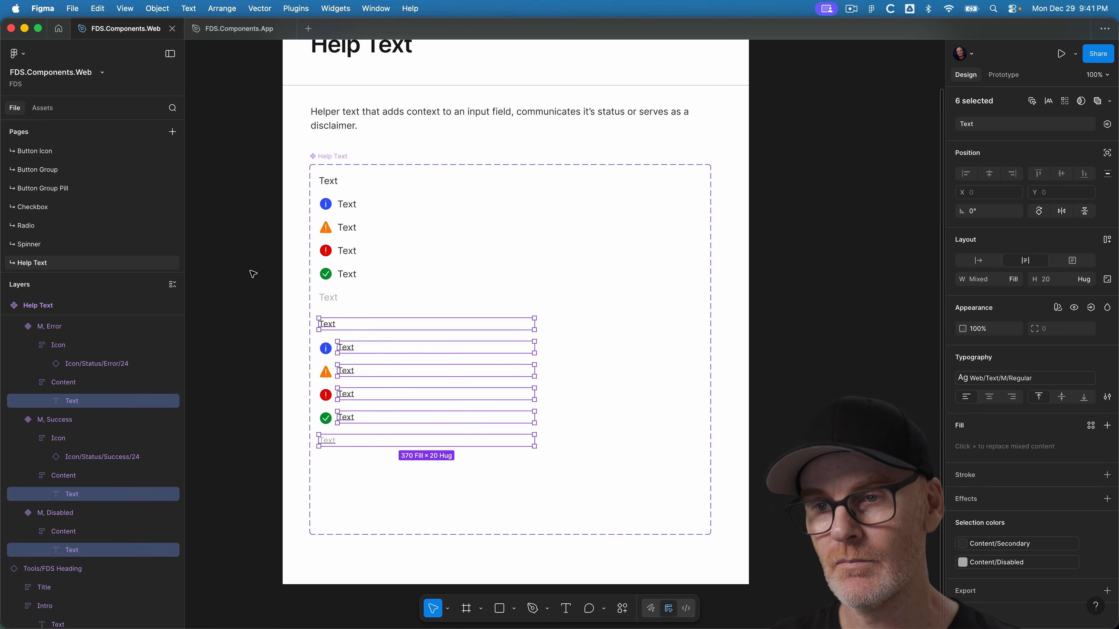
click(253, 274)
Swap the icon in the M Info variant for Icon/Status/Info/16 from the FDS.Iconography library
click(327, 351)
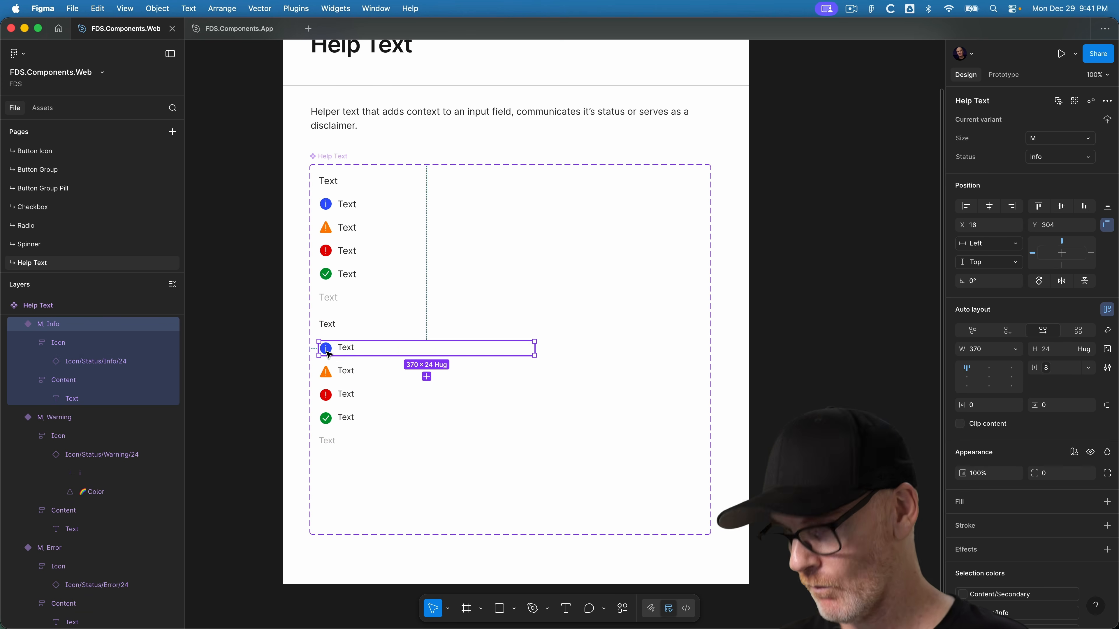
key(super+plus)
scroll(329, 354, down, 1)
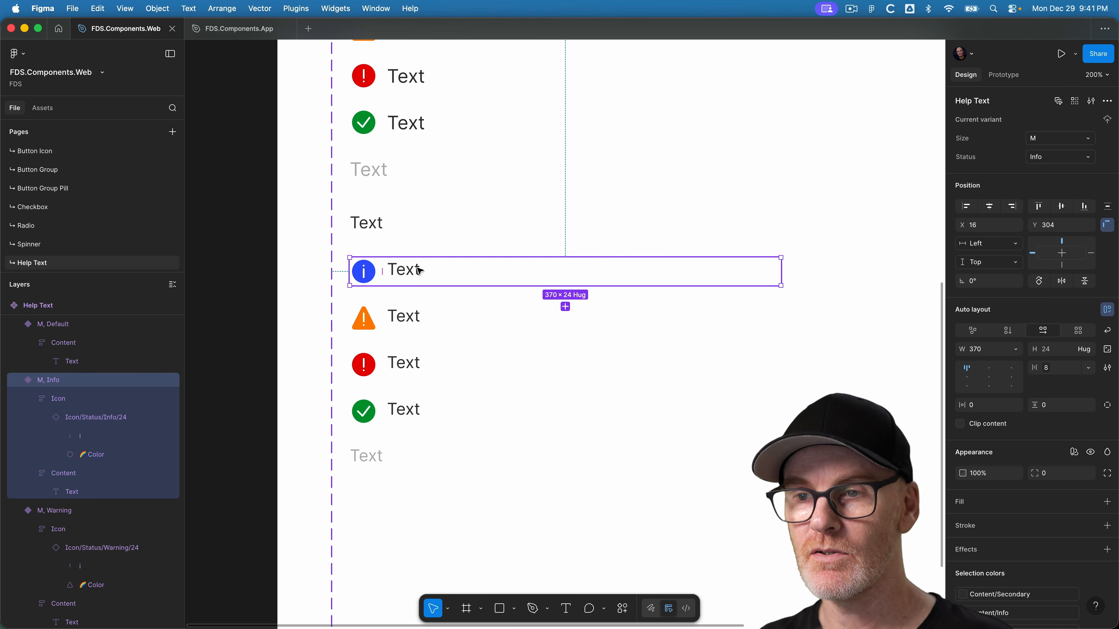
super+click(363, 269)
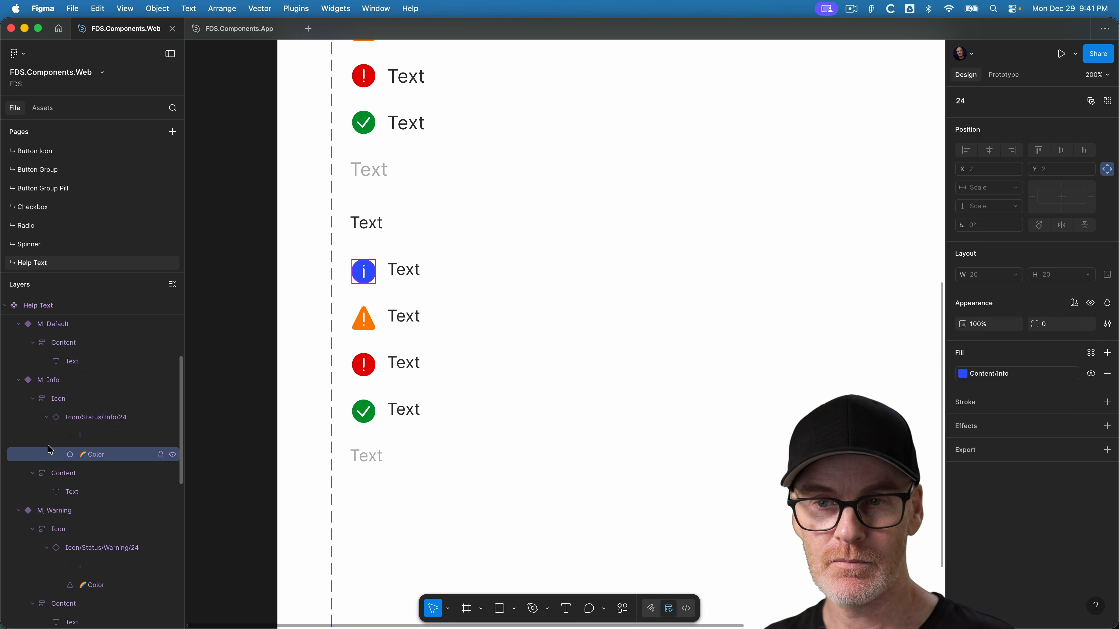
click(56, 421)
click(48, 418)
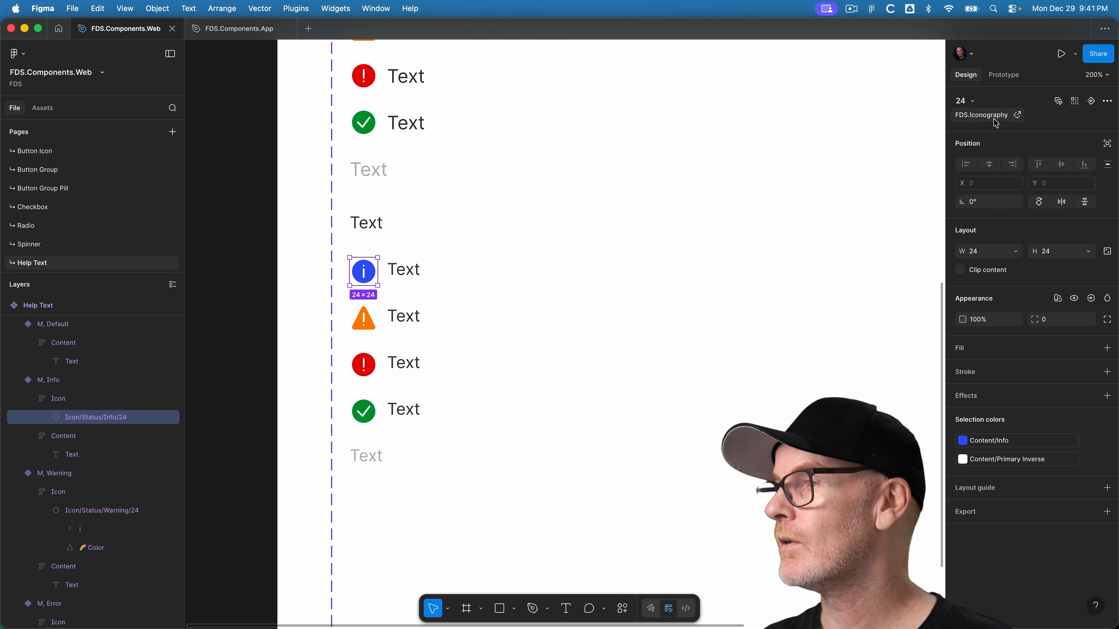
click(967, 101)
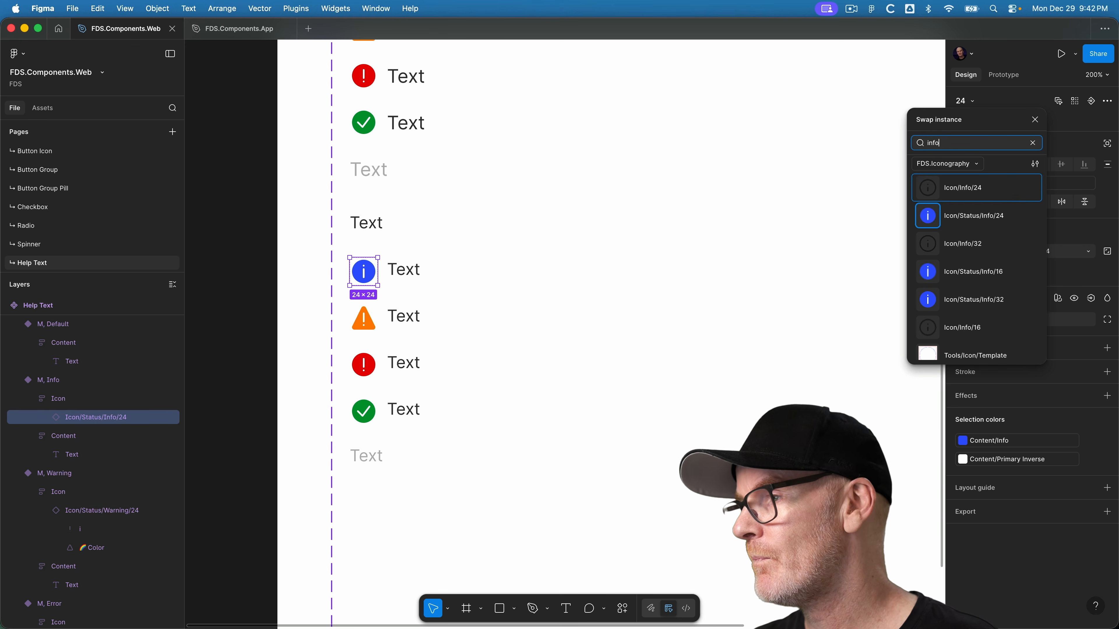
click(965, 272)
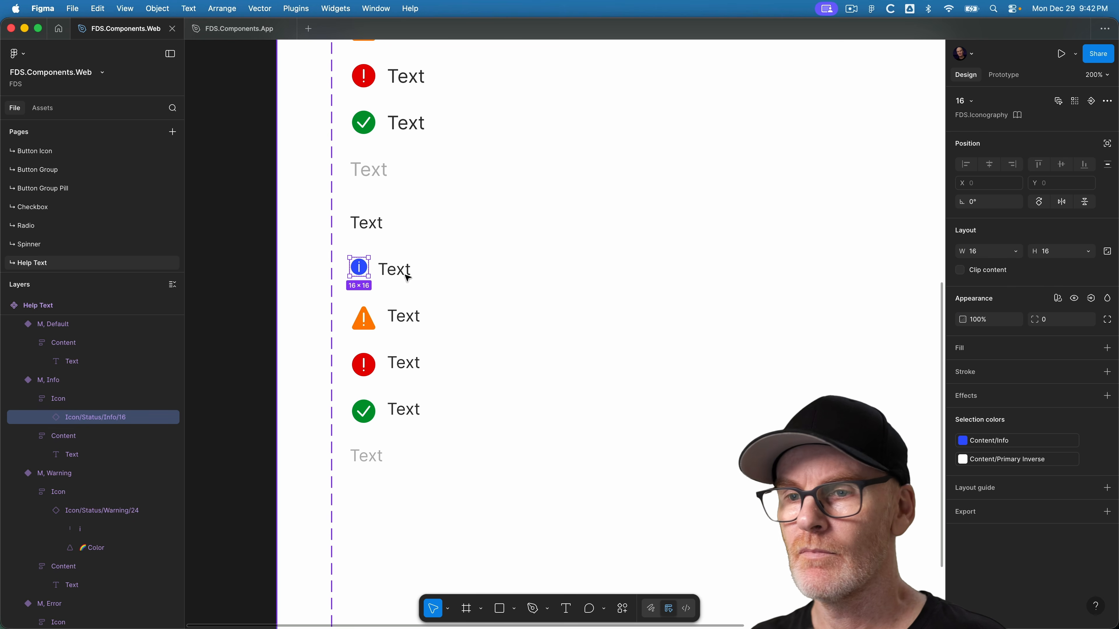
Swap the icon in the M Warning variant for Icon/Status/Warning/16
click(367, 325)
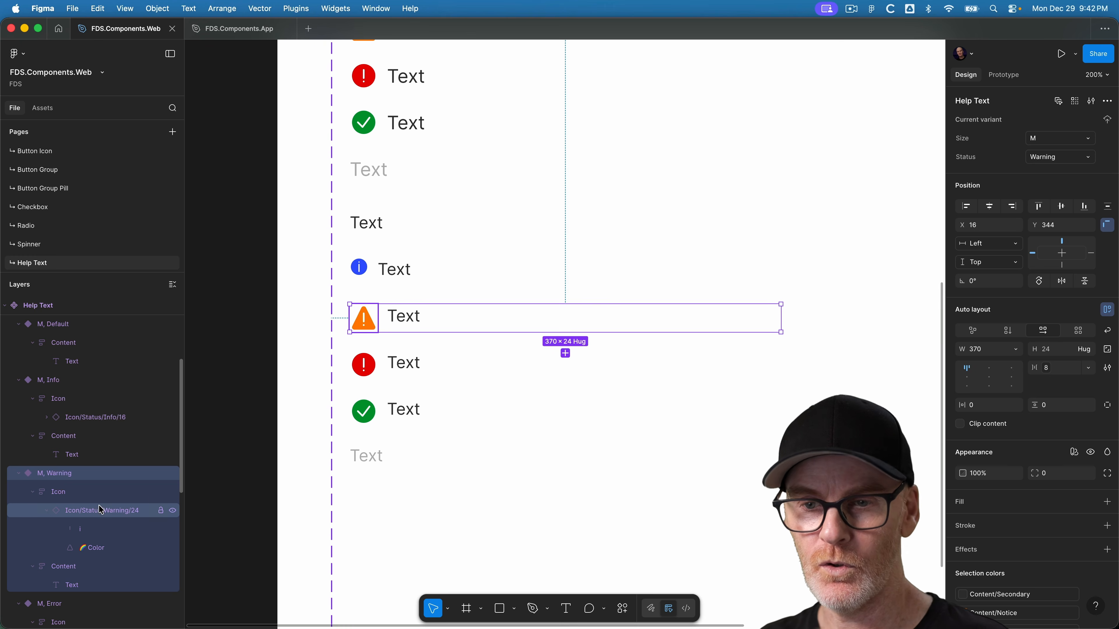
double_click(367, 325)
click(974, 100)
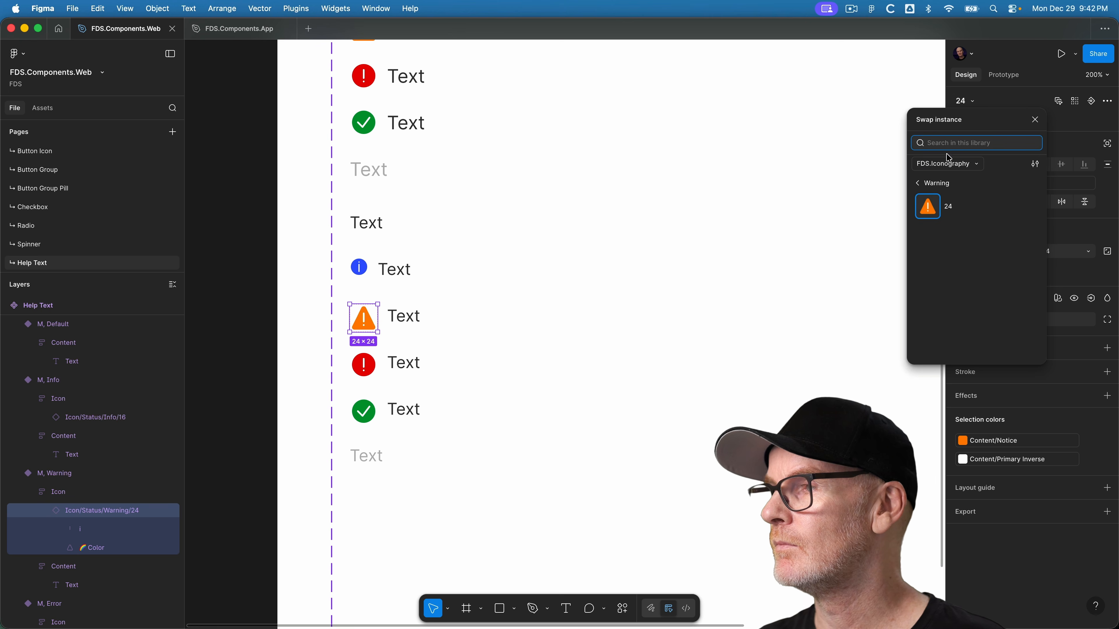
text(warning)
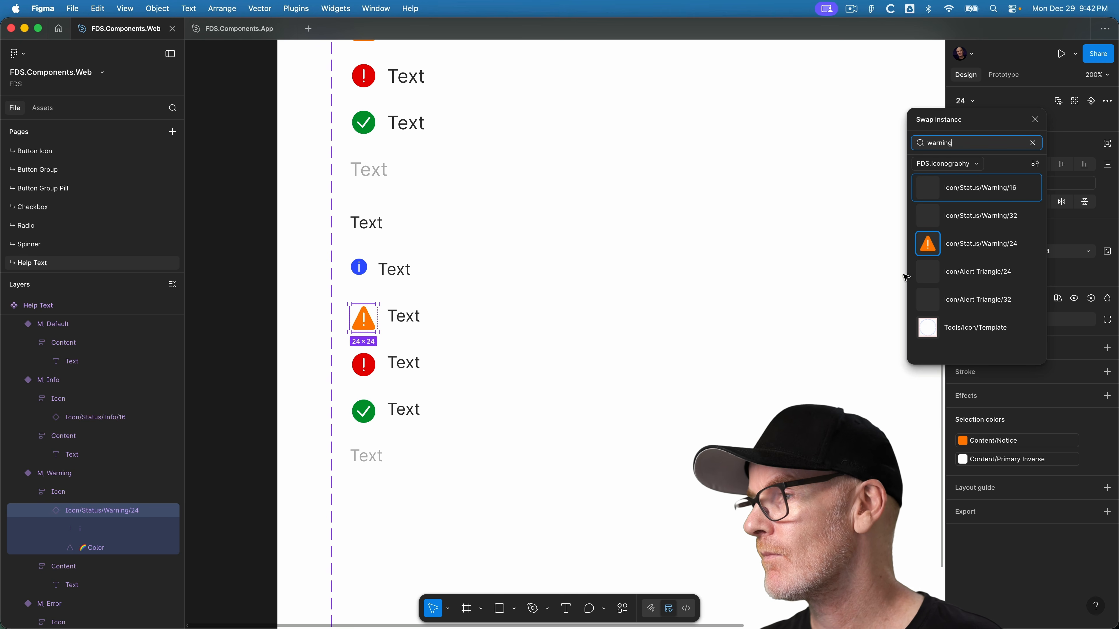
click(956, 187)
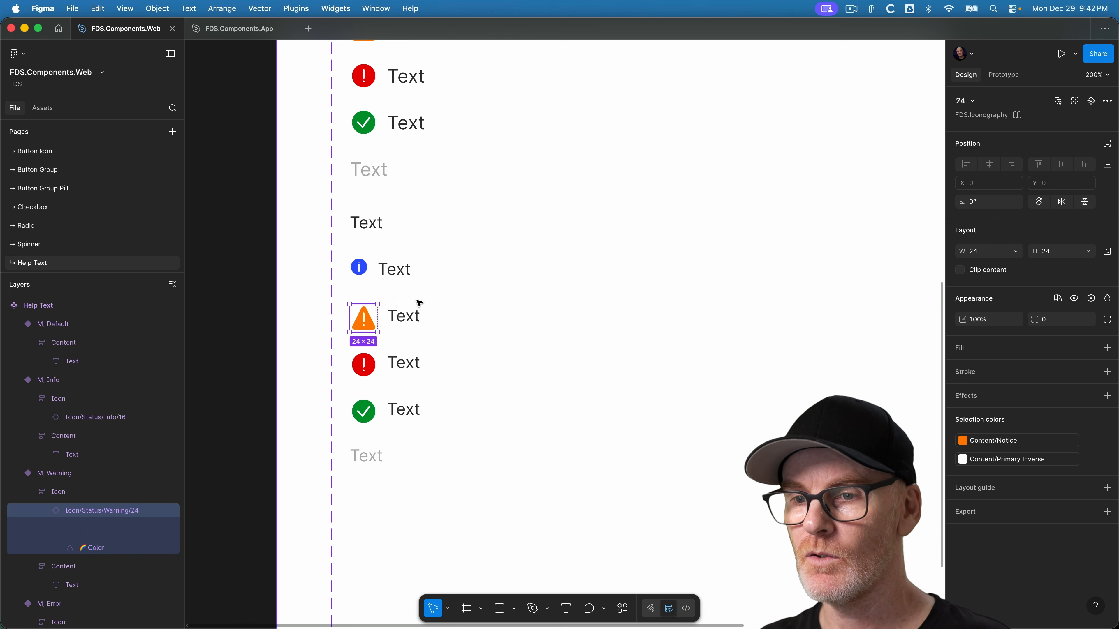
Swap the icon in the M Error variant for Icon/Status/Error/16
click(462, 365)
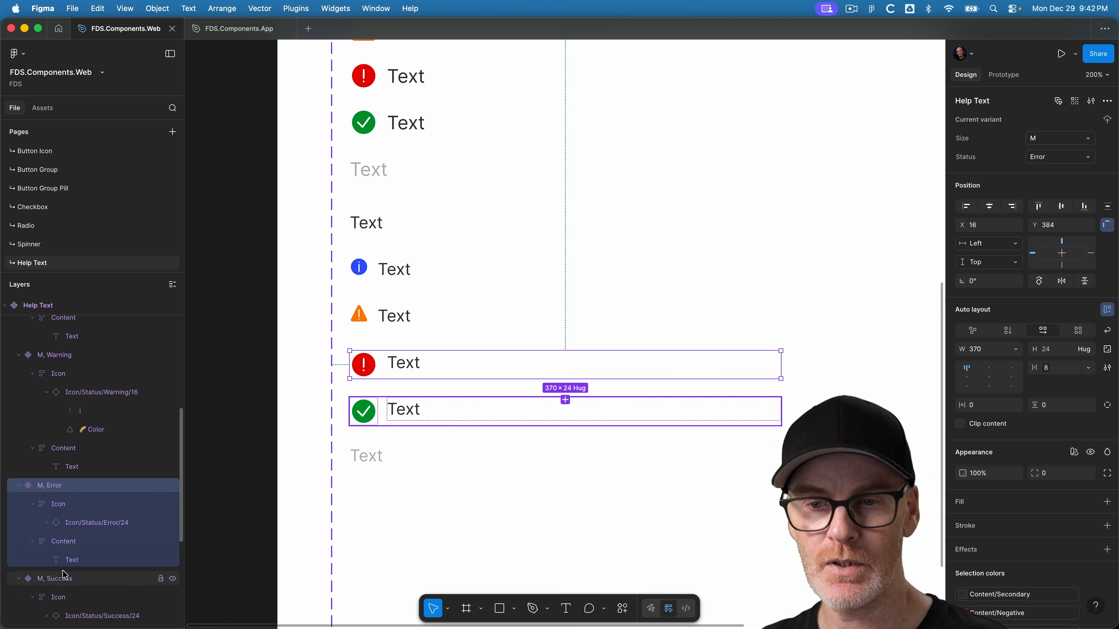
click(71, 523)
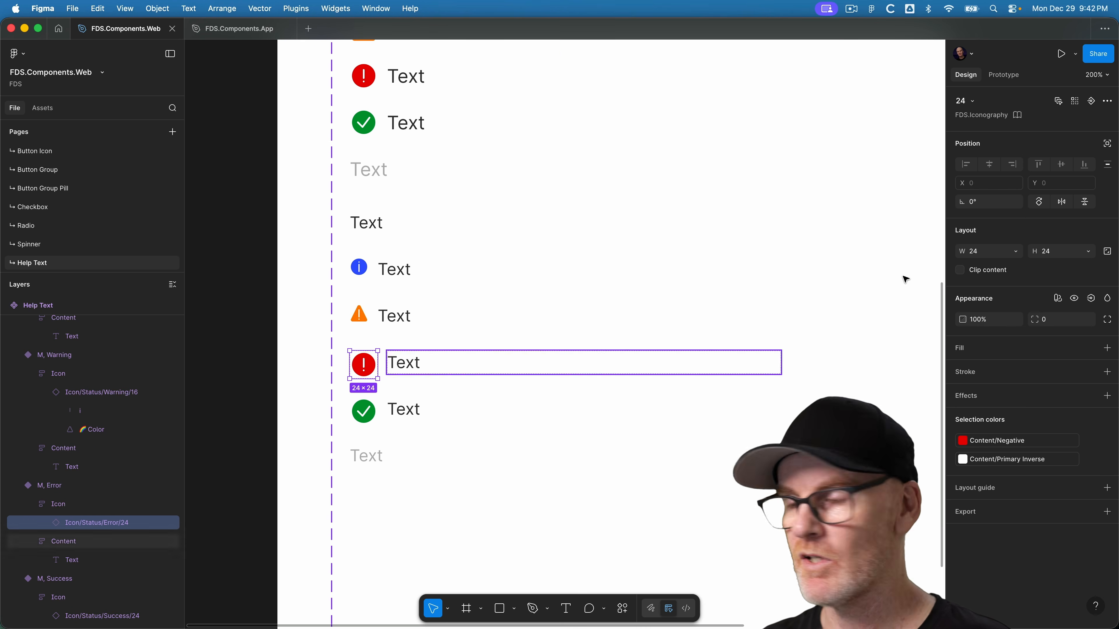
click(978, 114)
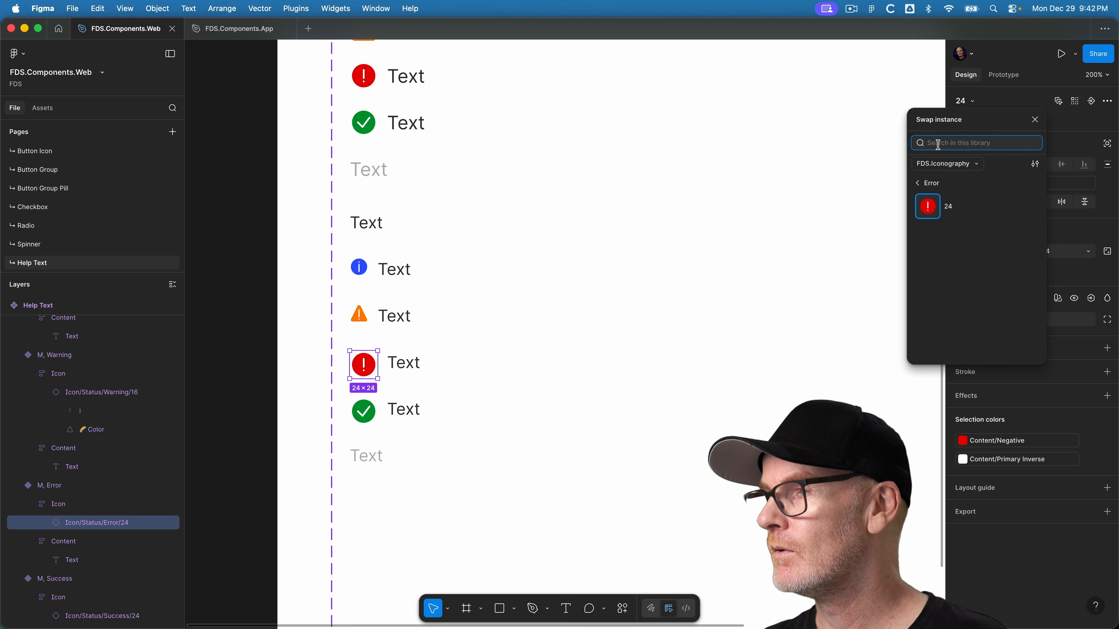
text(error)
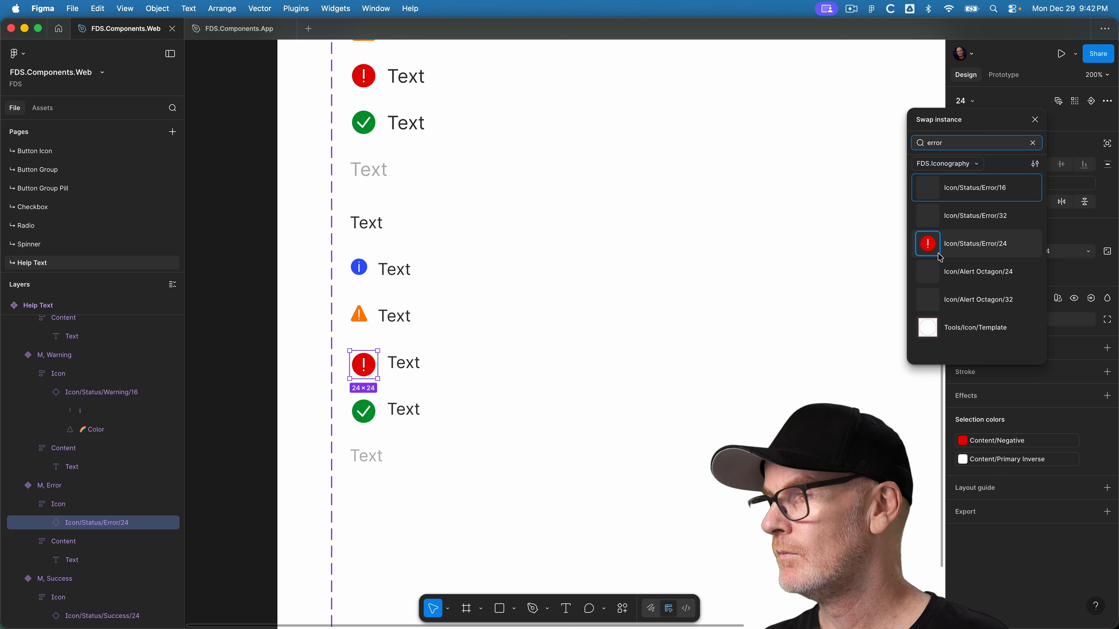
click(956, 191)
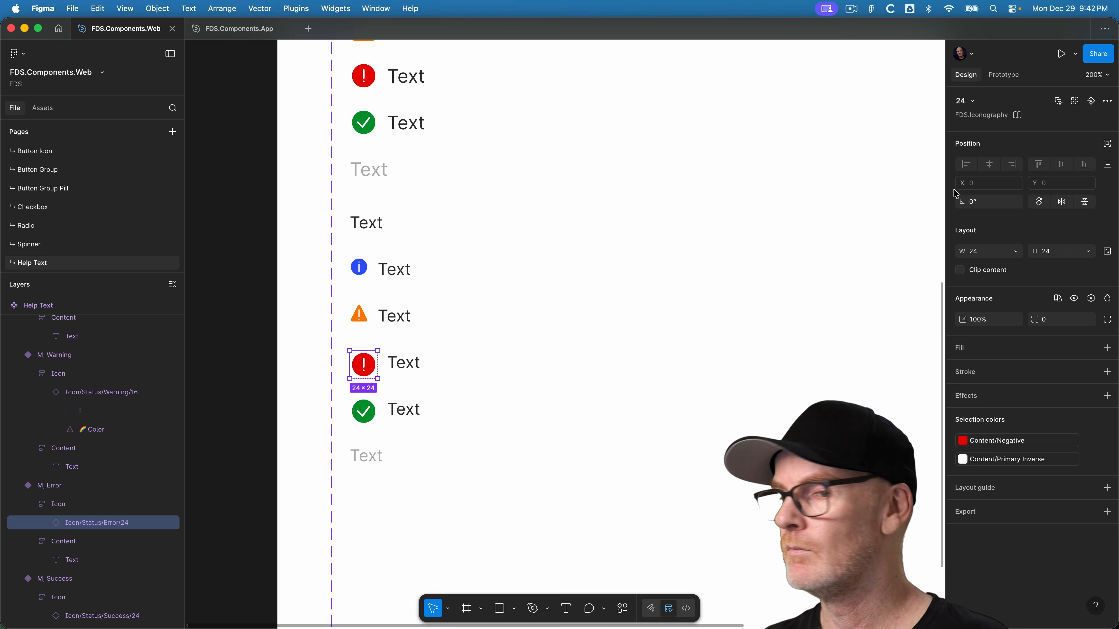
Swap the icon in the M Success variant for Icon/Status/Success/16 and clear the selection
click(88, 616)
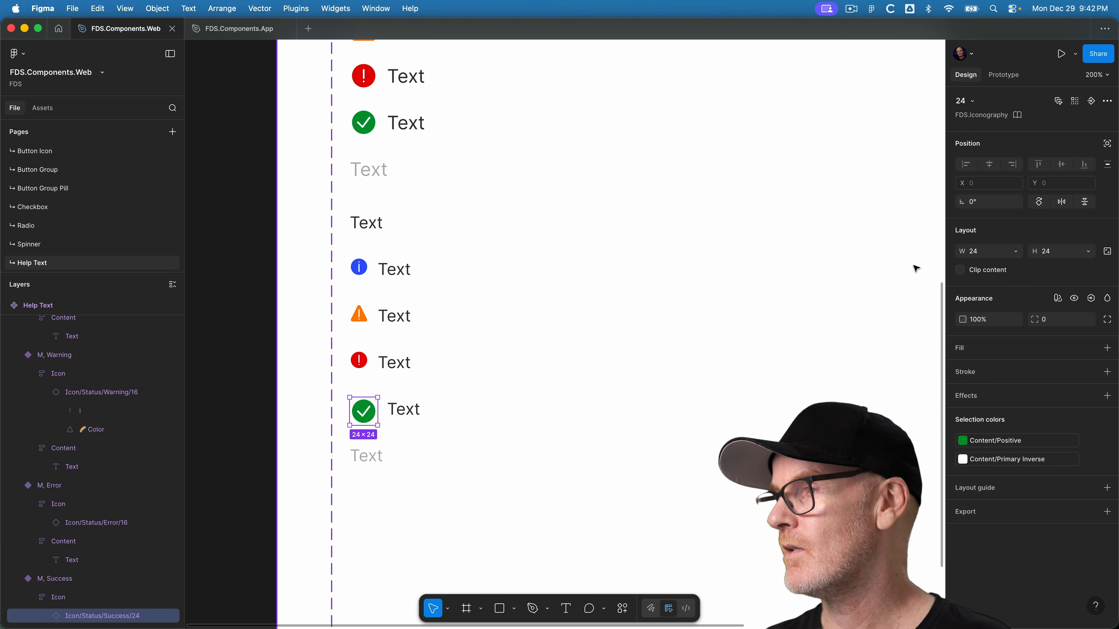
click(964, 101)
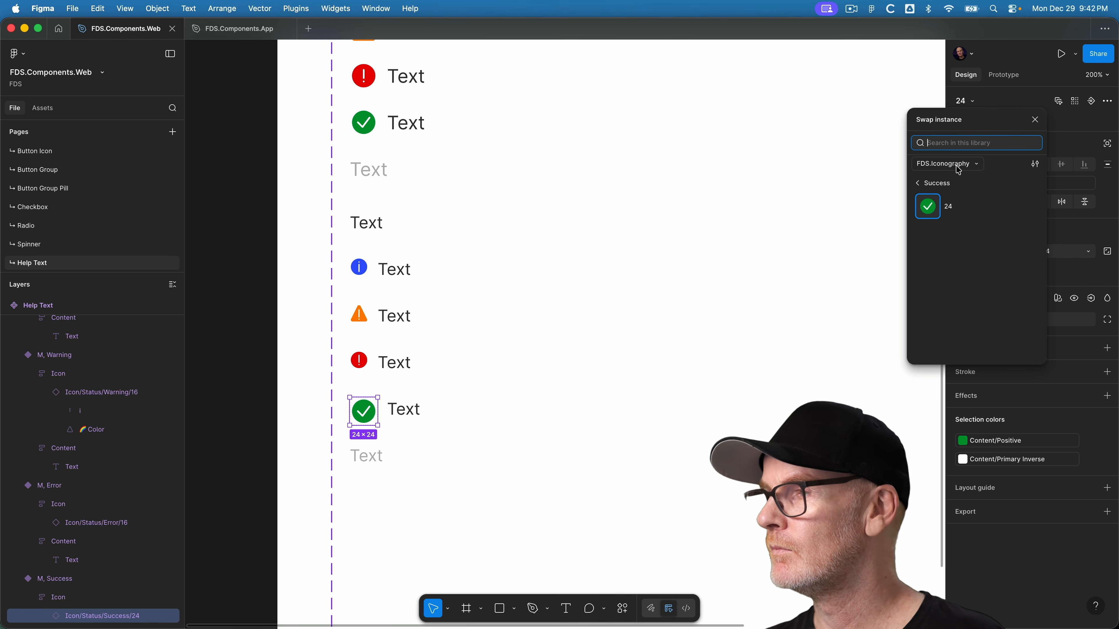
text(success)
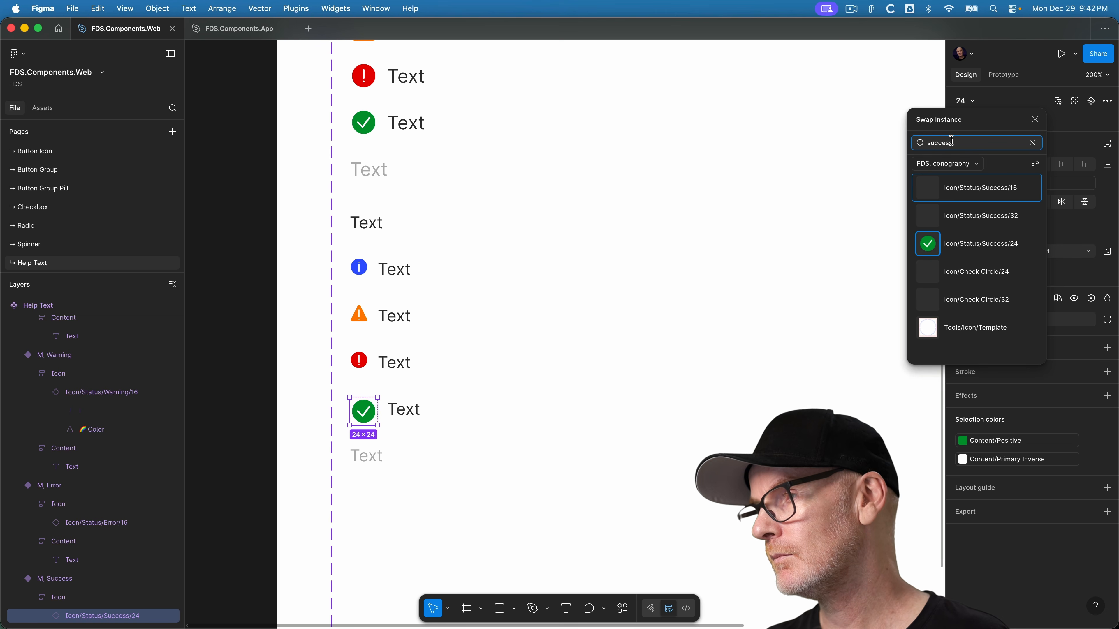
click(926, 190)
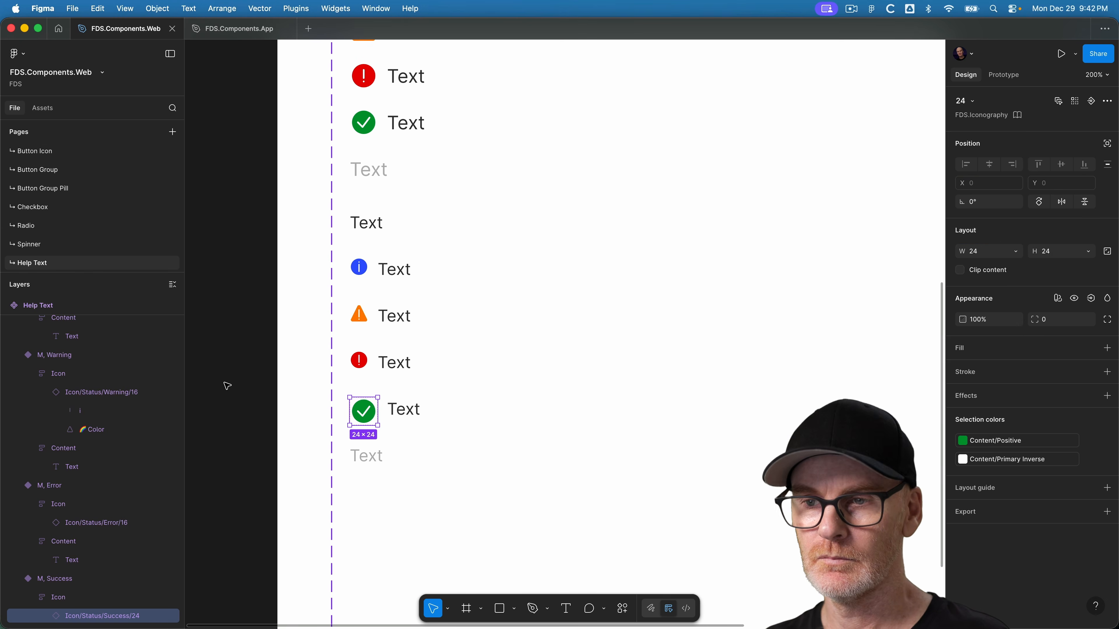
key(ctrl+z)
key(Escape)
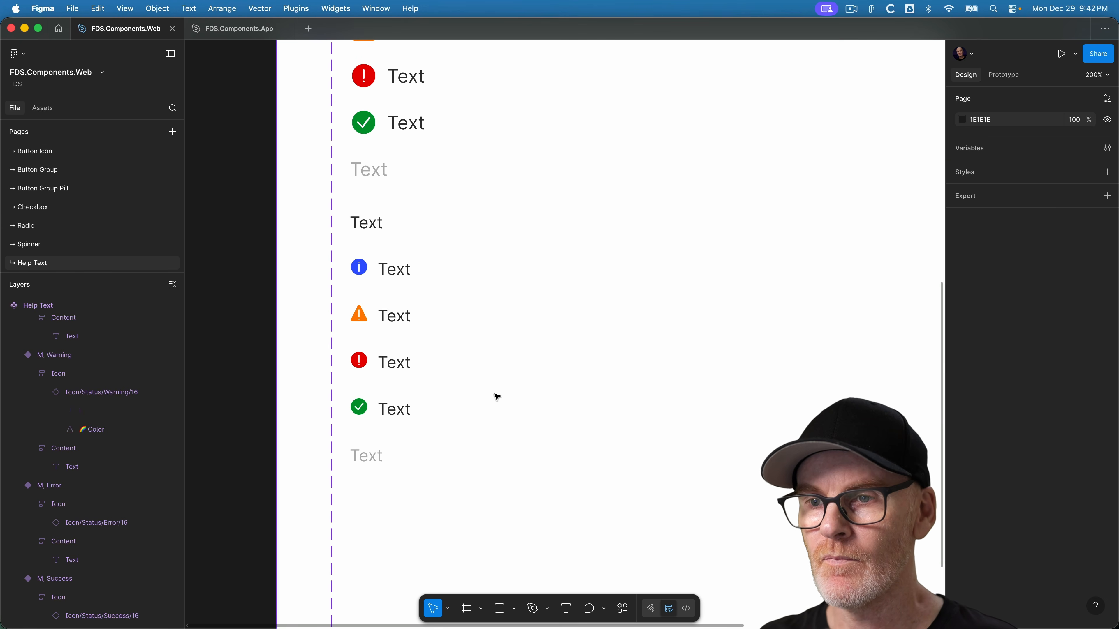
Set the top padding of the Icon frames in the M Info, Warning, Error and Success variants to the Space 2XS variable (2)
click(399, 270)
key(super+equal)
drag(358, 305, 602, 250)
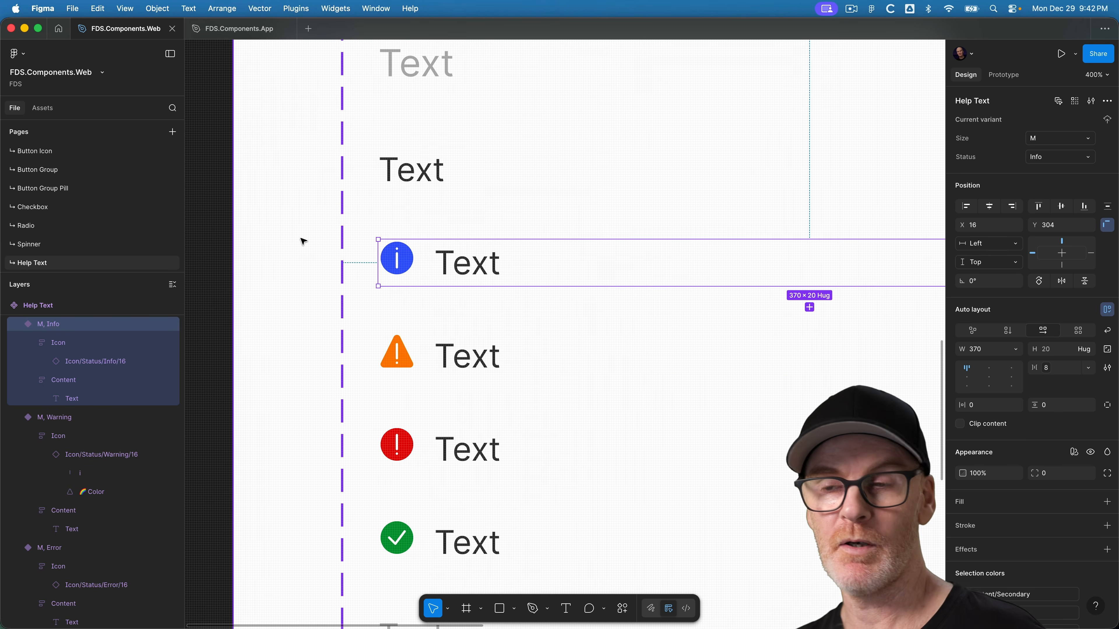
super+click(409, 259)
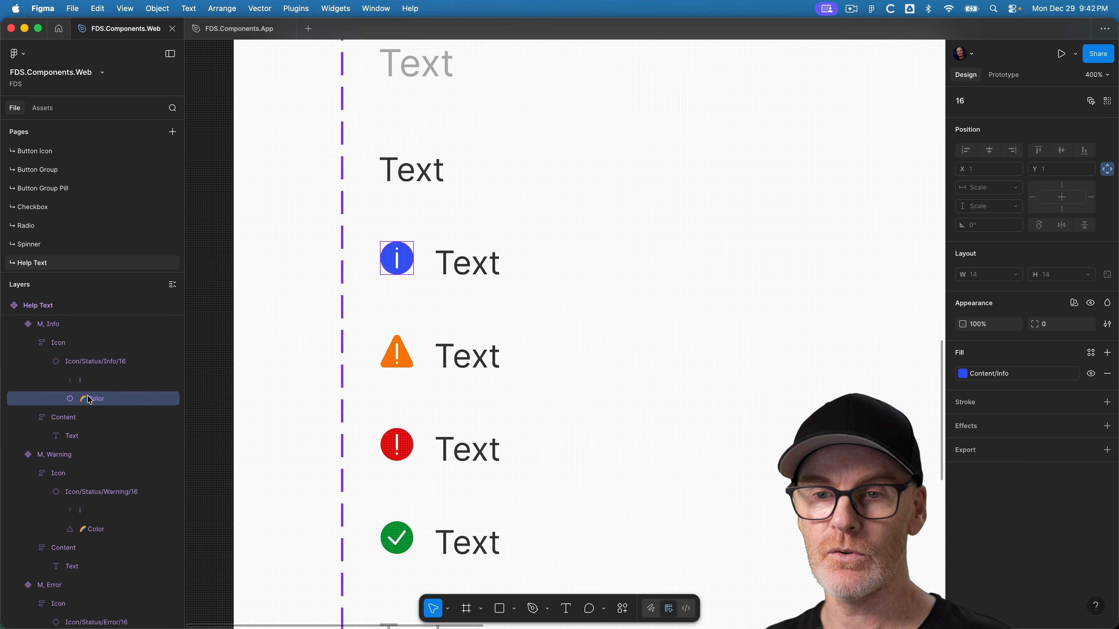
click(33, 344)
click(32, 343)
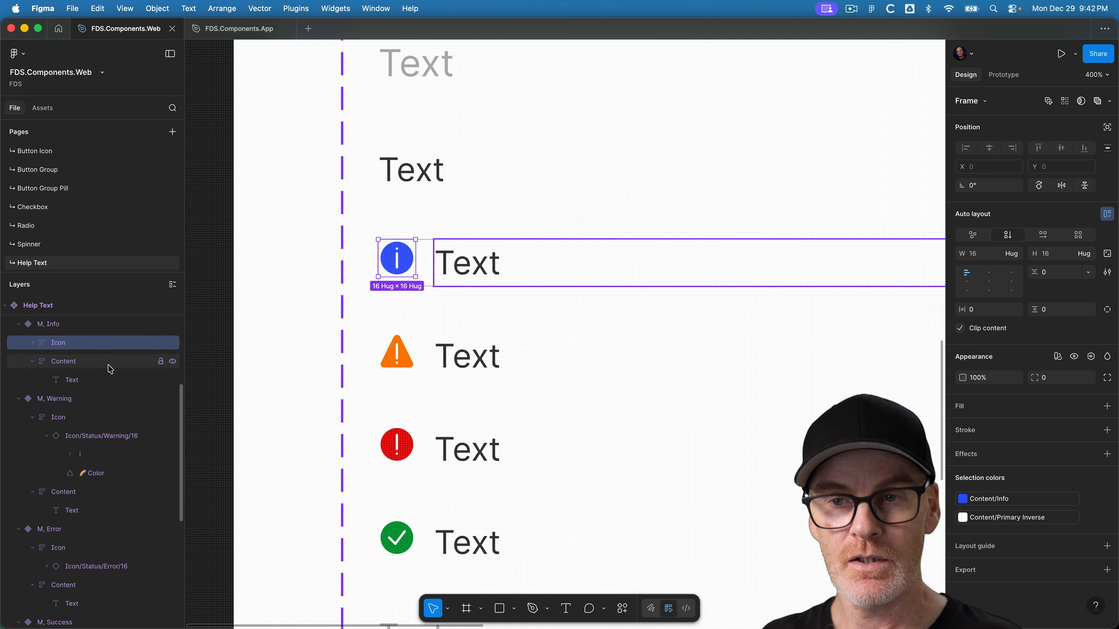
shift+click(93, 422)
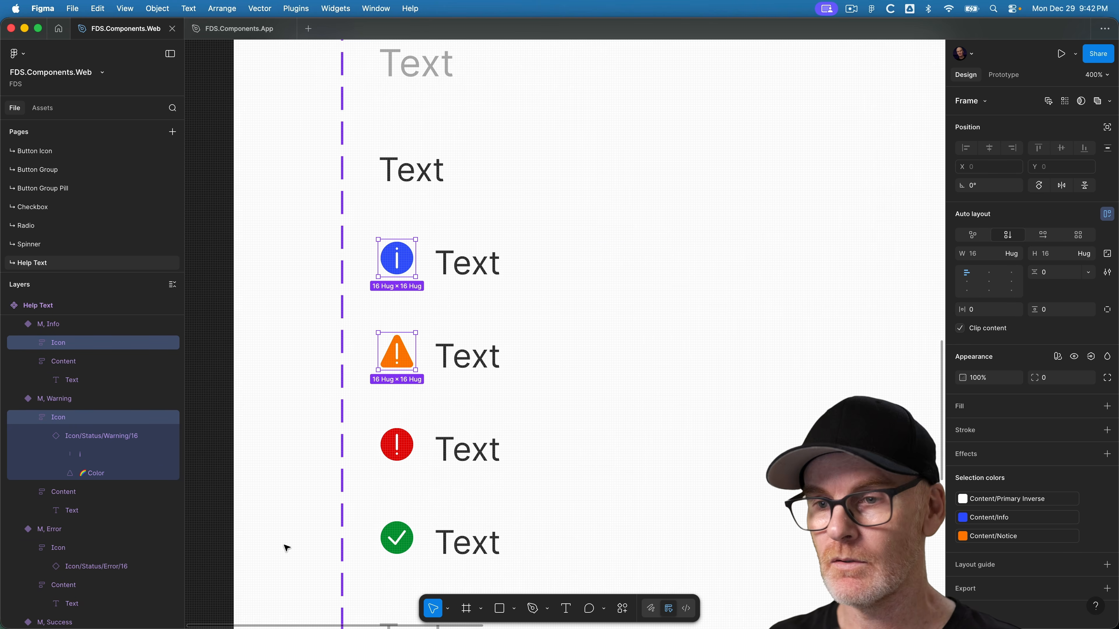
shift+click(90, 548)
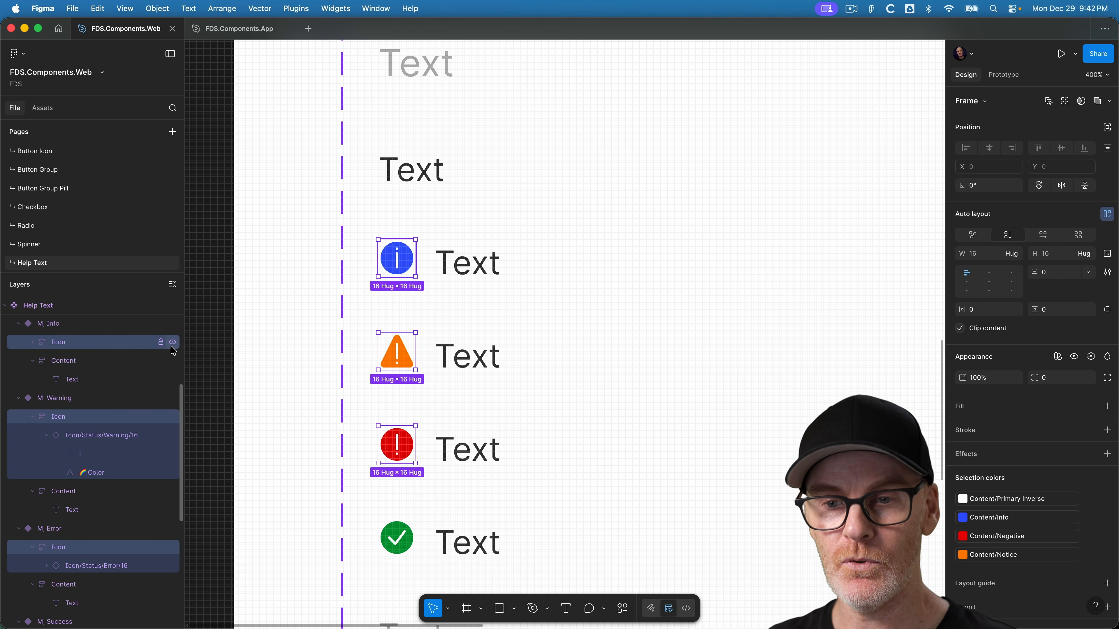
scroll(110, 365, down, 5)
shift+click(116, 436)
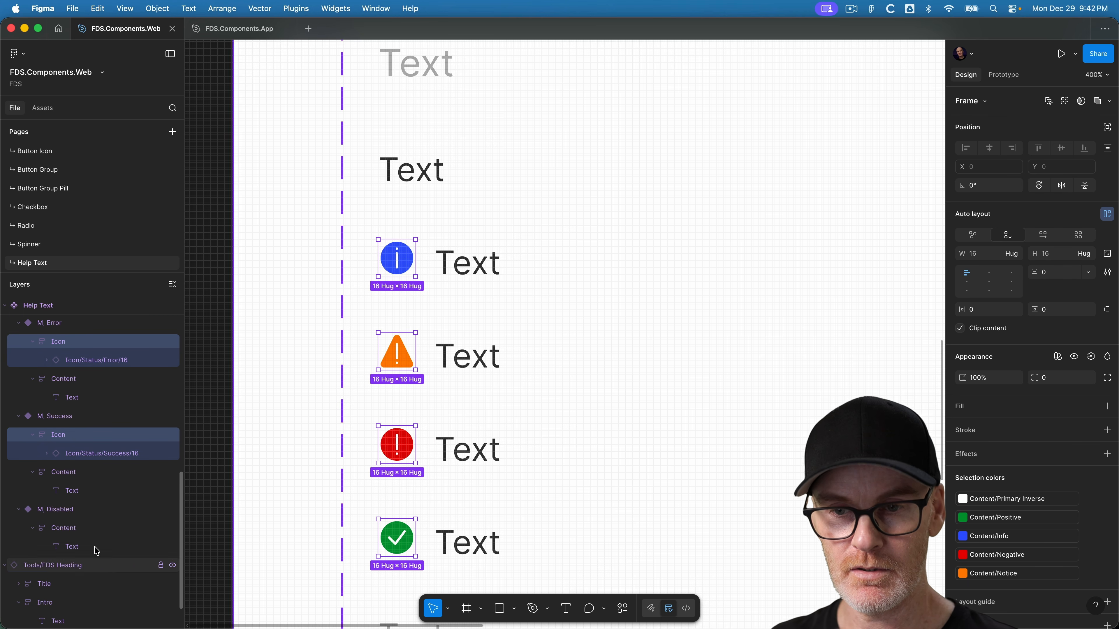
scroll(482, 404, down, 2)
scroll(482, 405, right, 3)
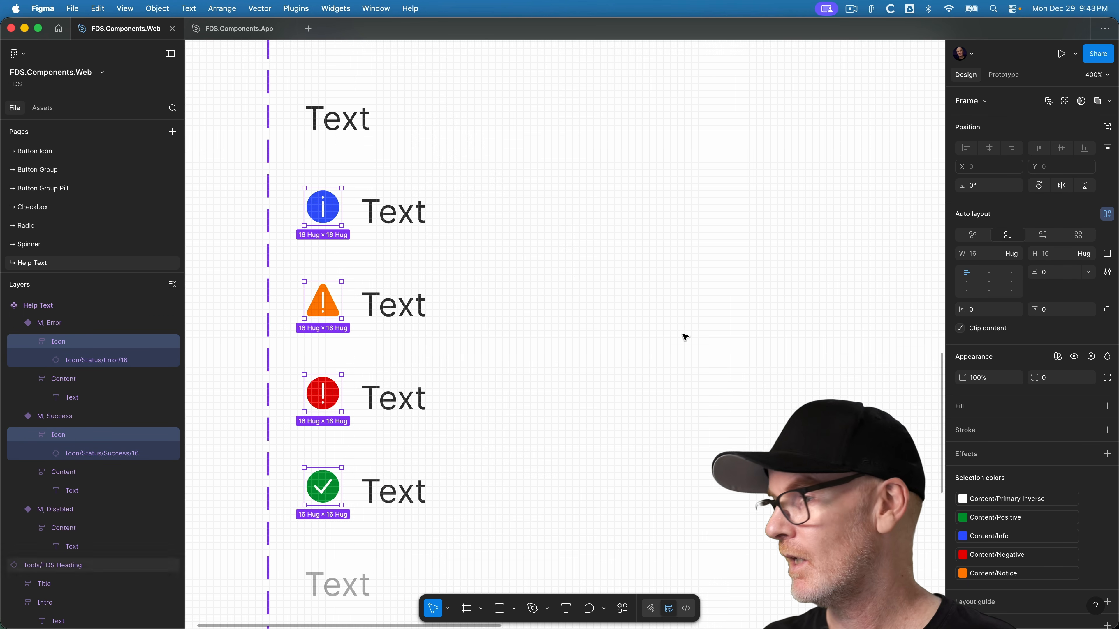
click(1106, 310)
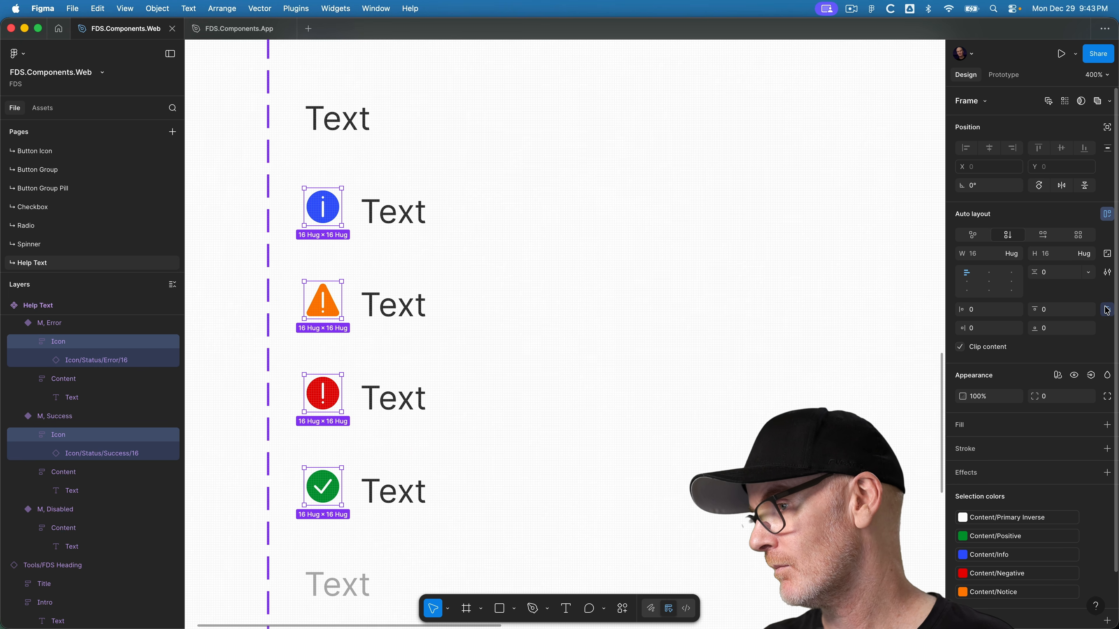
click(1065, 313)
click(1087, 310)
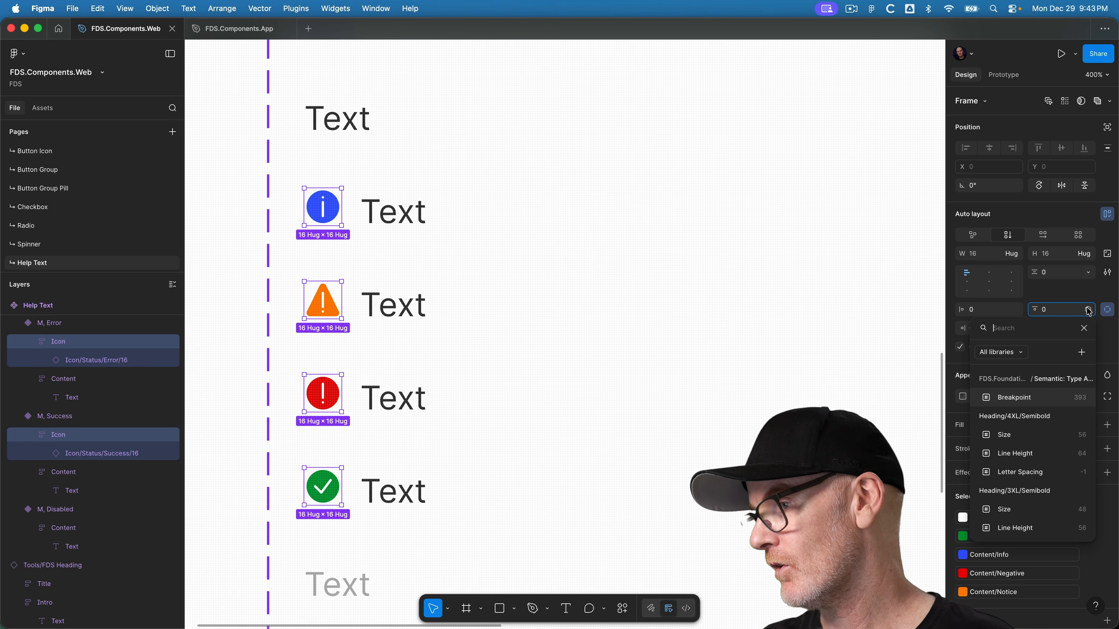
text(space)
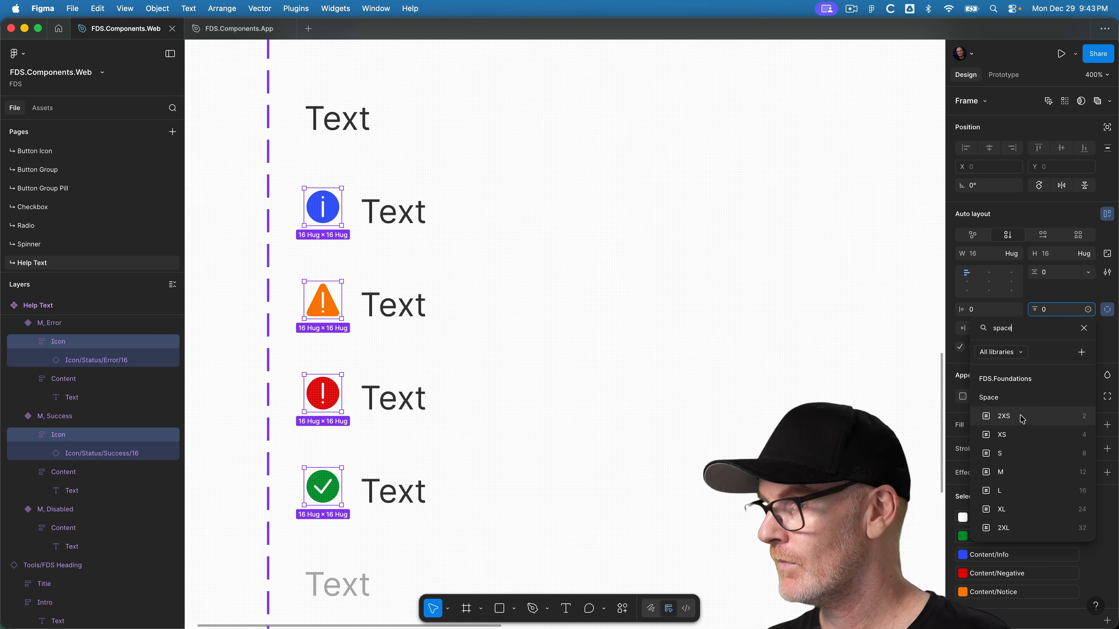
key(Escape)
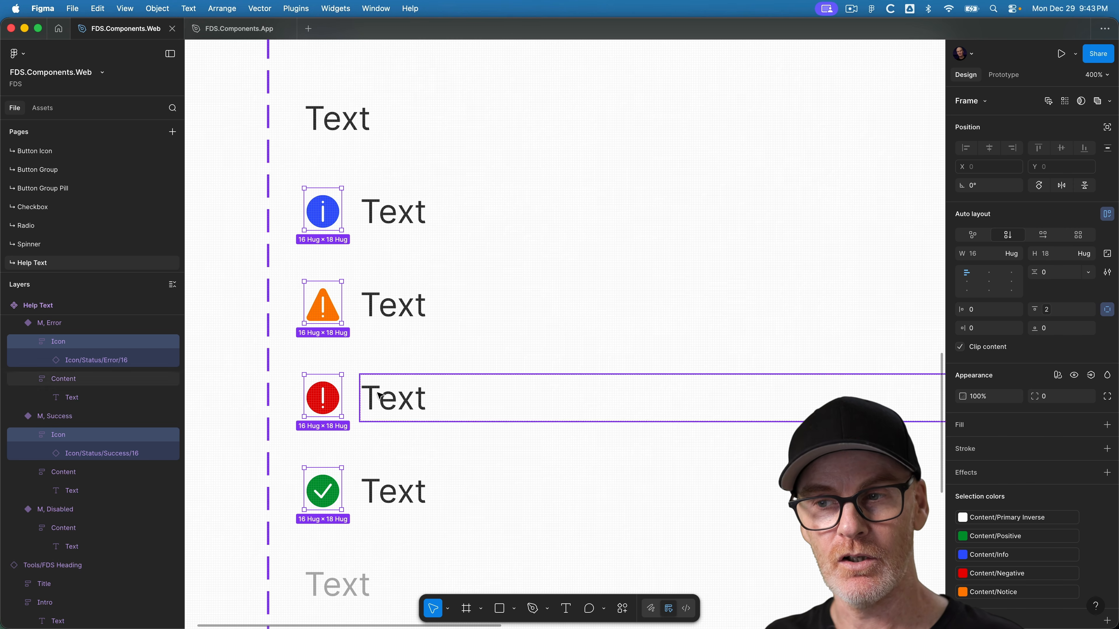
click(578, 235)
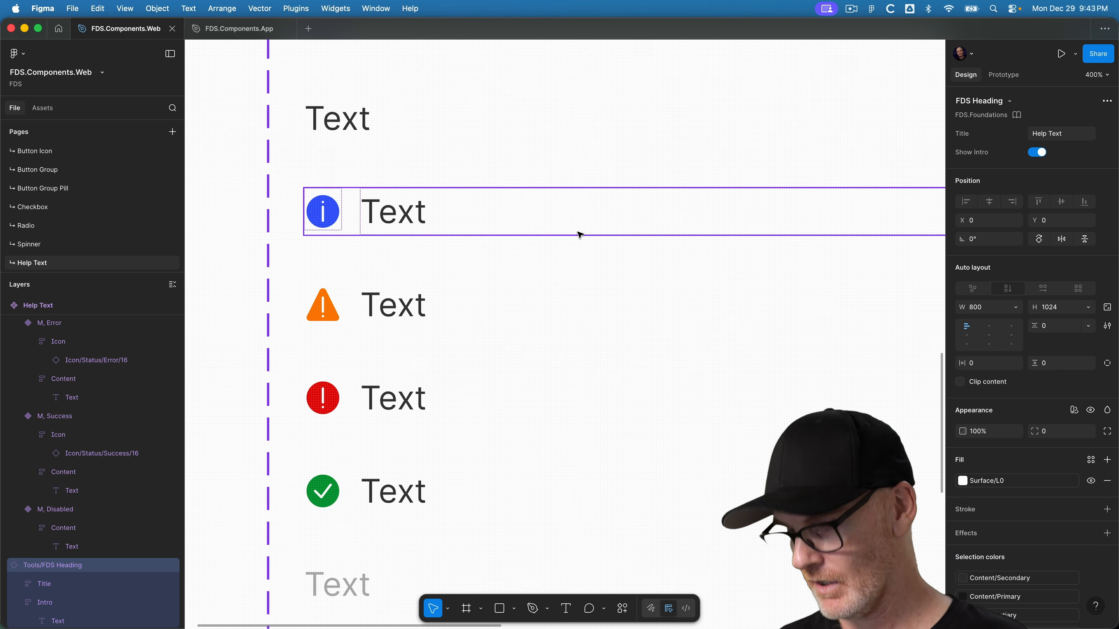
Resize the Help Text component set to fit its twelve variants
scroll(578, 235, down, 5)
scroll(578, 234, down, 5)
scroll(474, 182, up, 1)
click(339, 122)
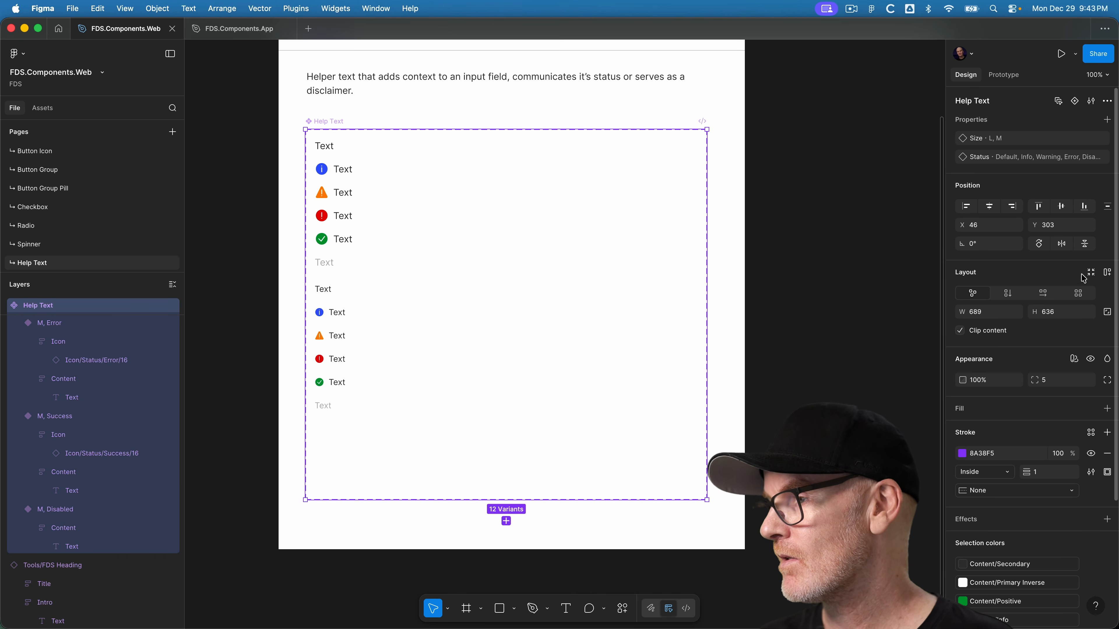
click(1091, 274)
click(234, 129)
drag(225, 98, 193, 207)
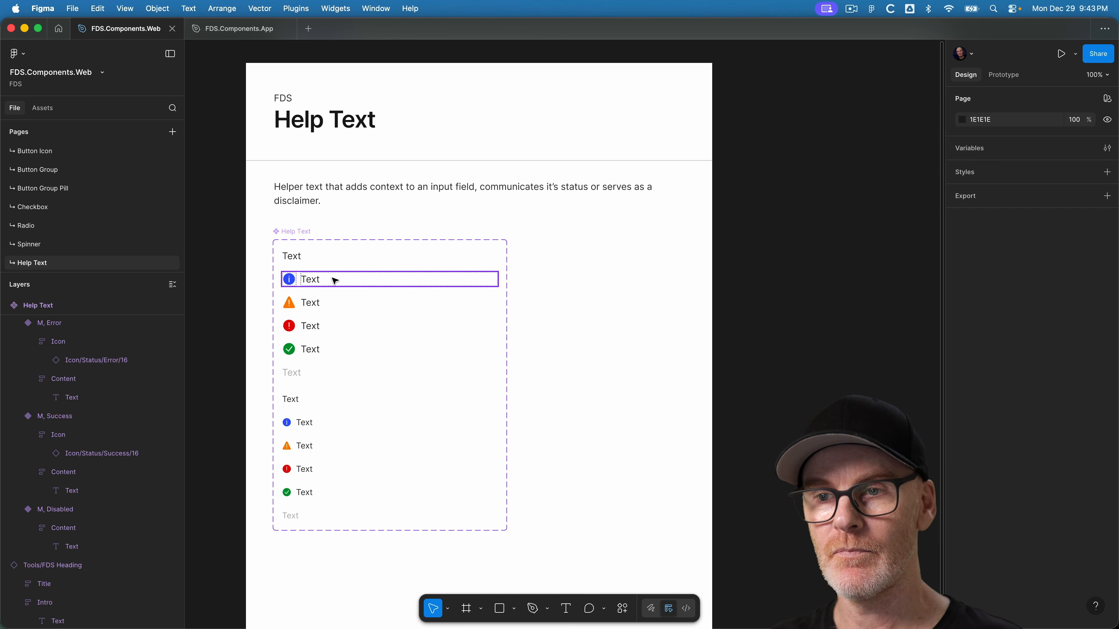
Place an instance of the L Info variant beside the Help Text component set, level with the original
click(349, 282)
drag(318, 284, 566, 283)
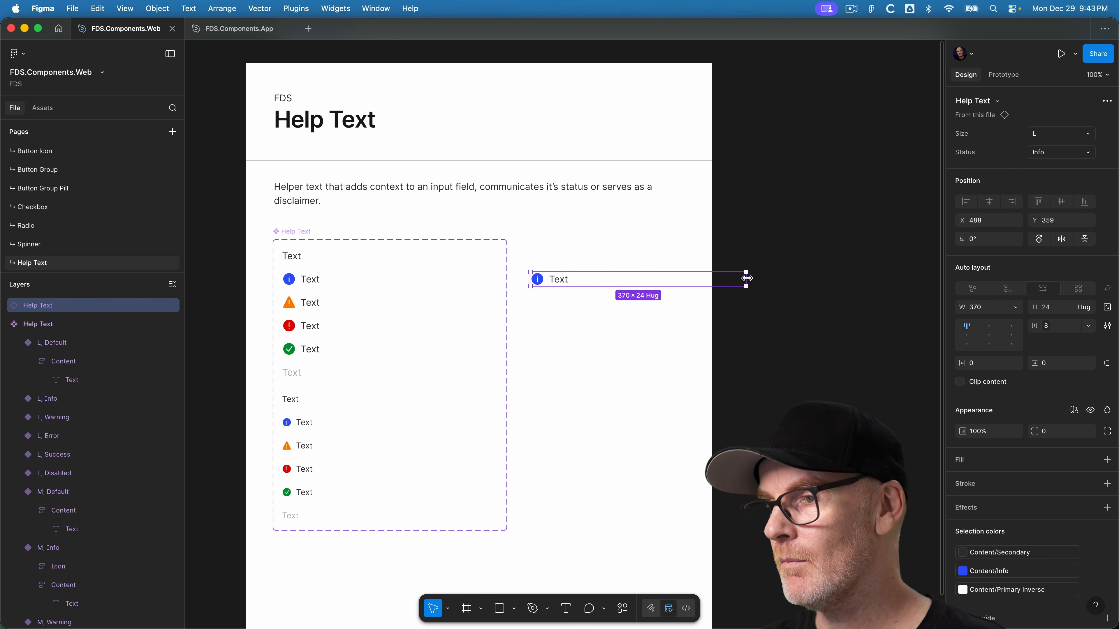
Narrow the L Info instance beside the component set to 282 px wide
drag(747, 278, 695, 279)
click(819, 253)
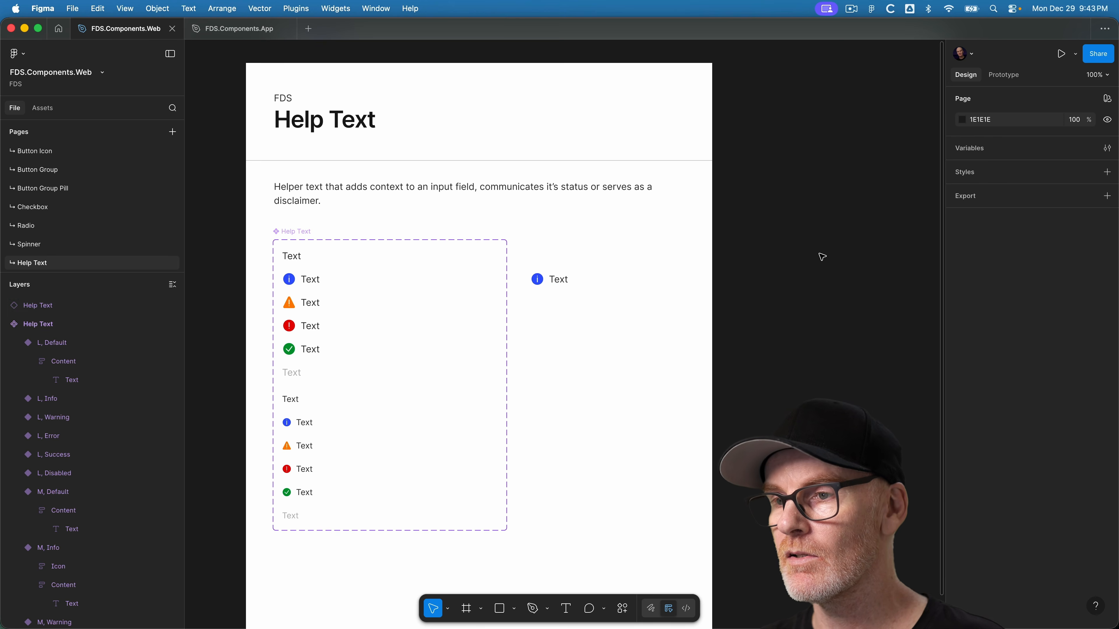
click(571, 287)
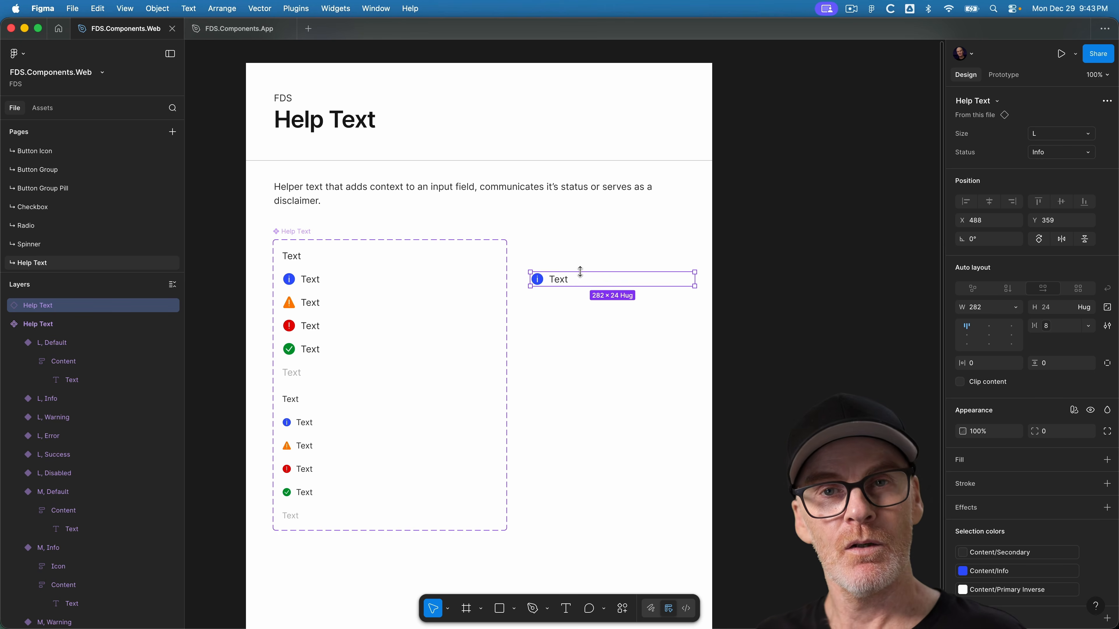
Create a component property named Text with the value Text, linked to the text layers of all twelve Help Text variants
super+click(293, 255)
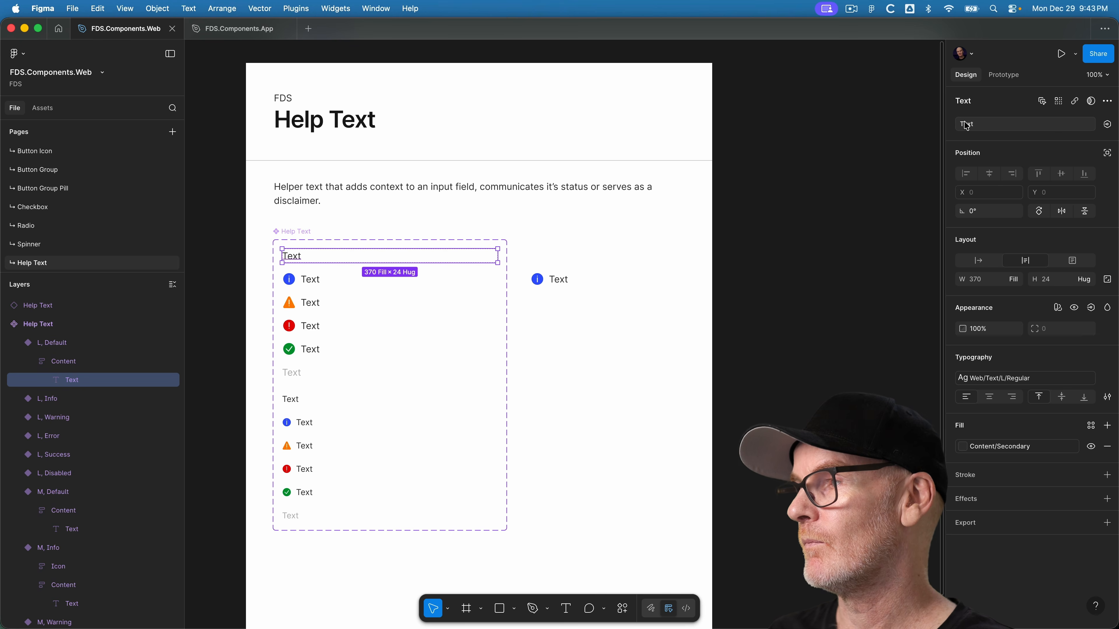
click(1042, 102)
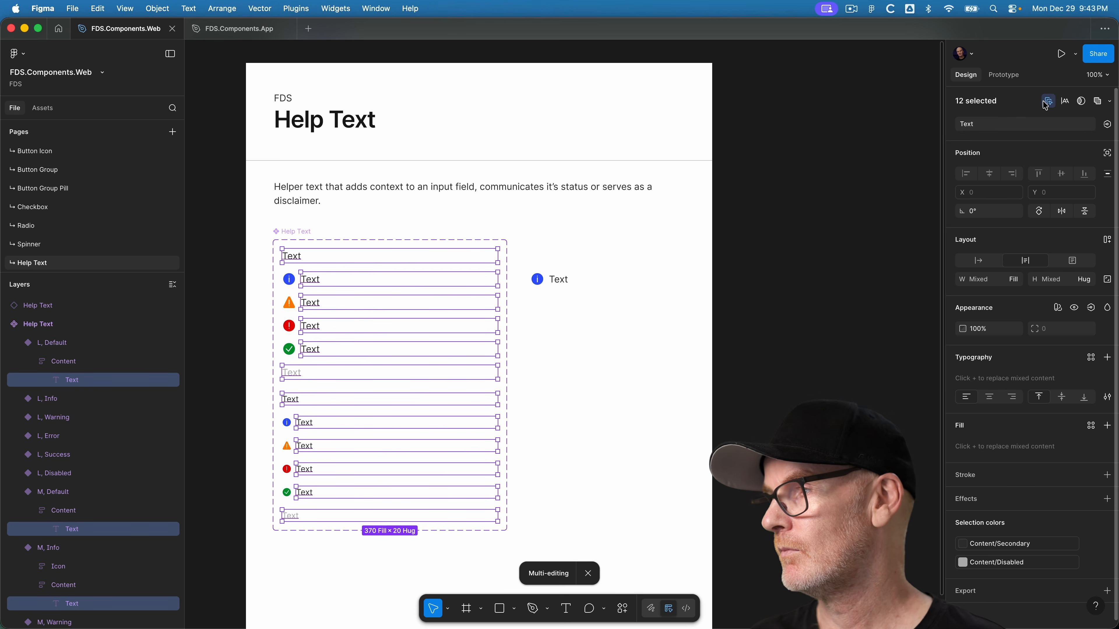
click(1107, 126)
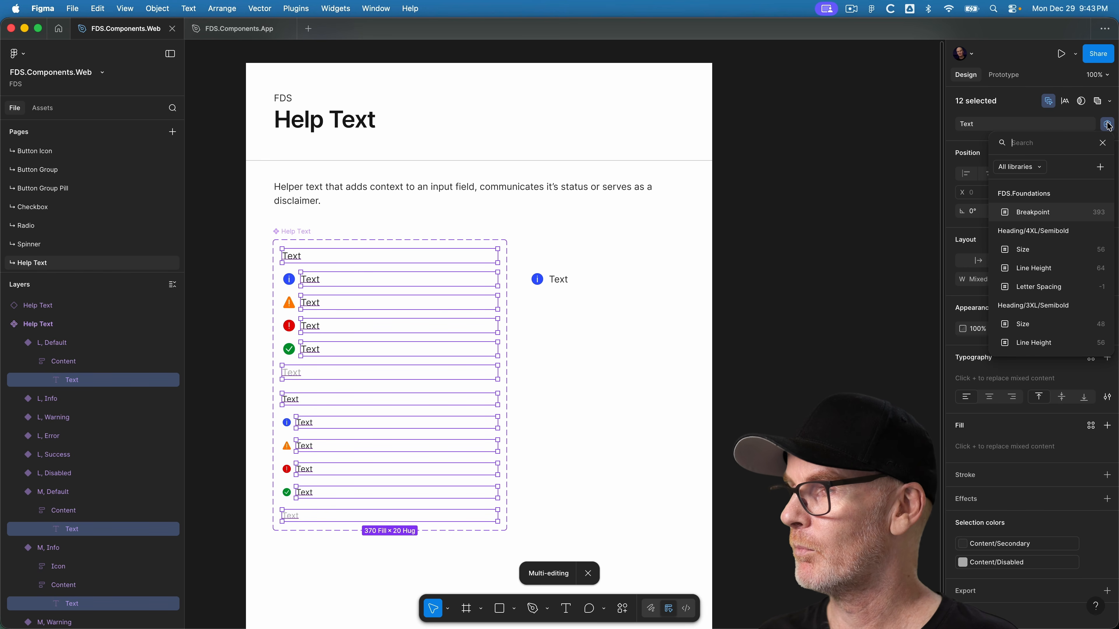
click(1104, 171)
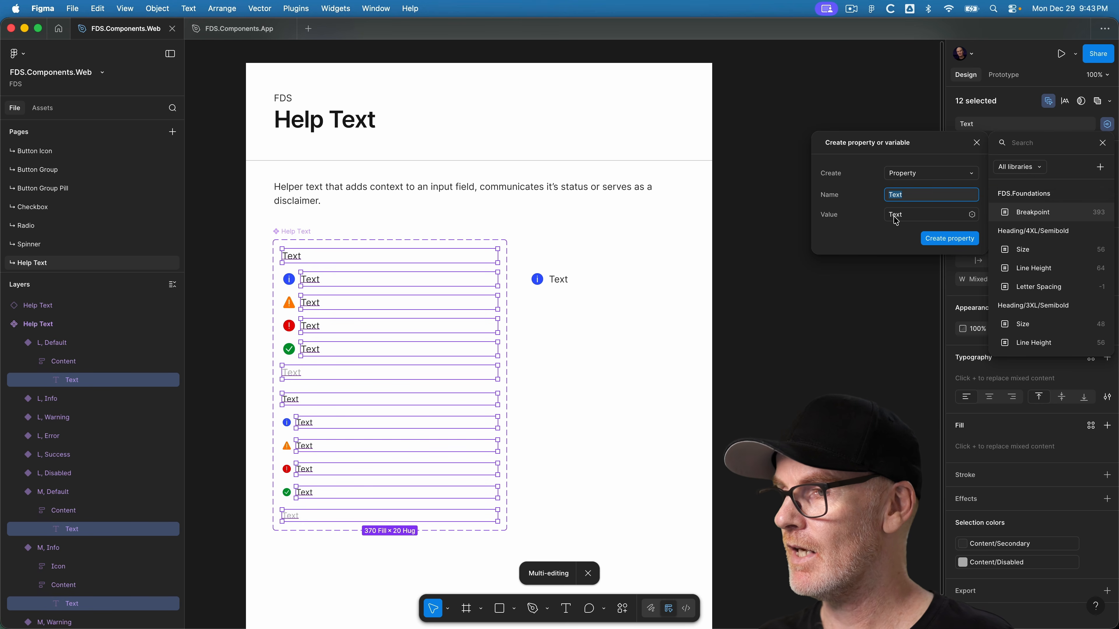
click(970, 242)
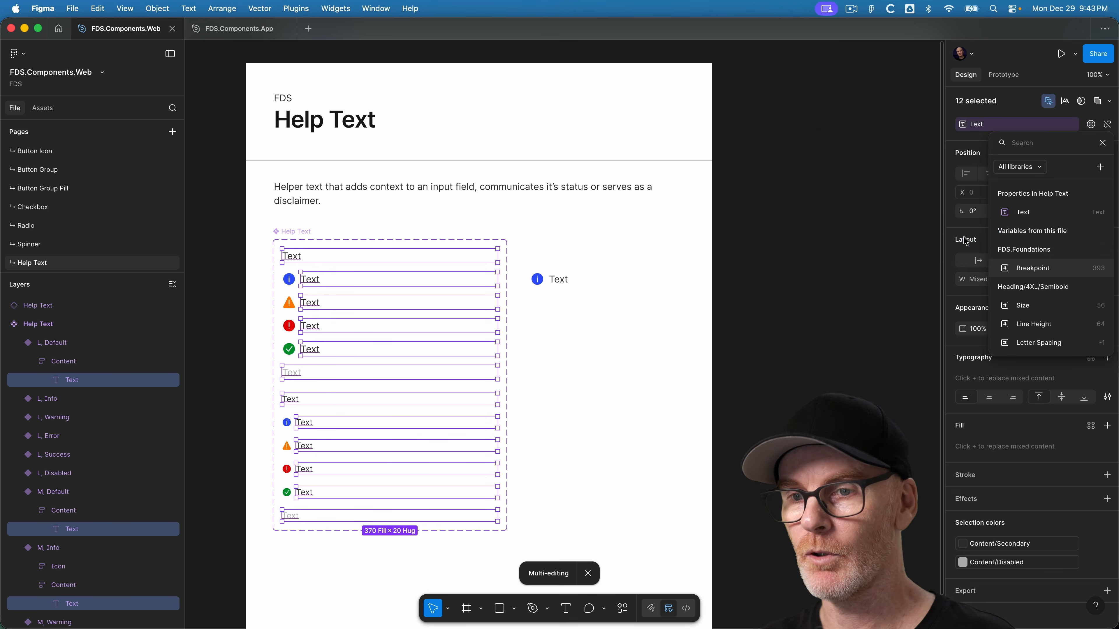
click(293, 230)
click(295, 232)
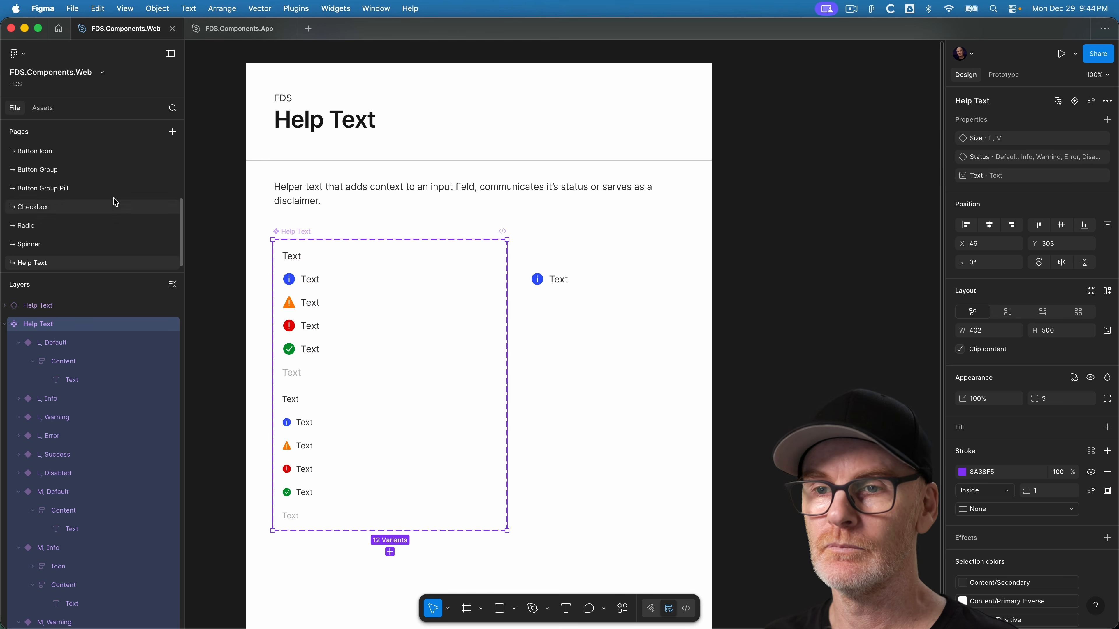
Set the instance's Text property to "Text that is long and goes over 2 lines." and narrow it to 258 px wide
click(600, 305)
click(539, 280)
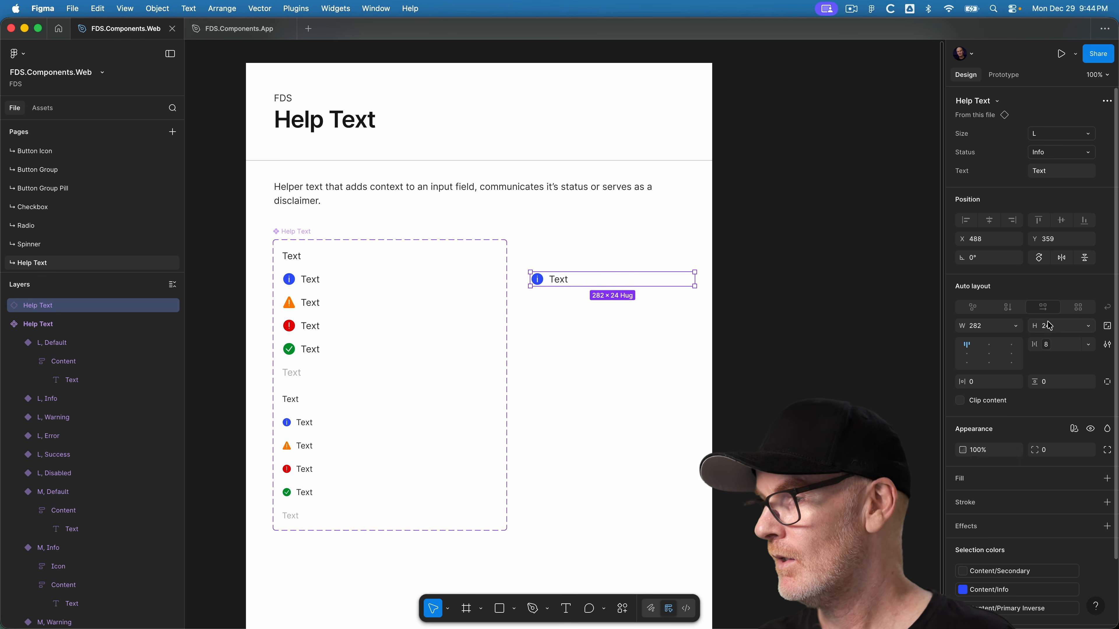
click(1052, 171)
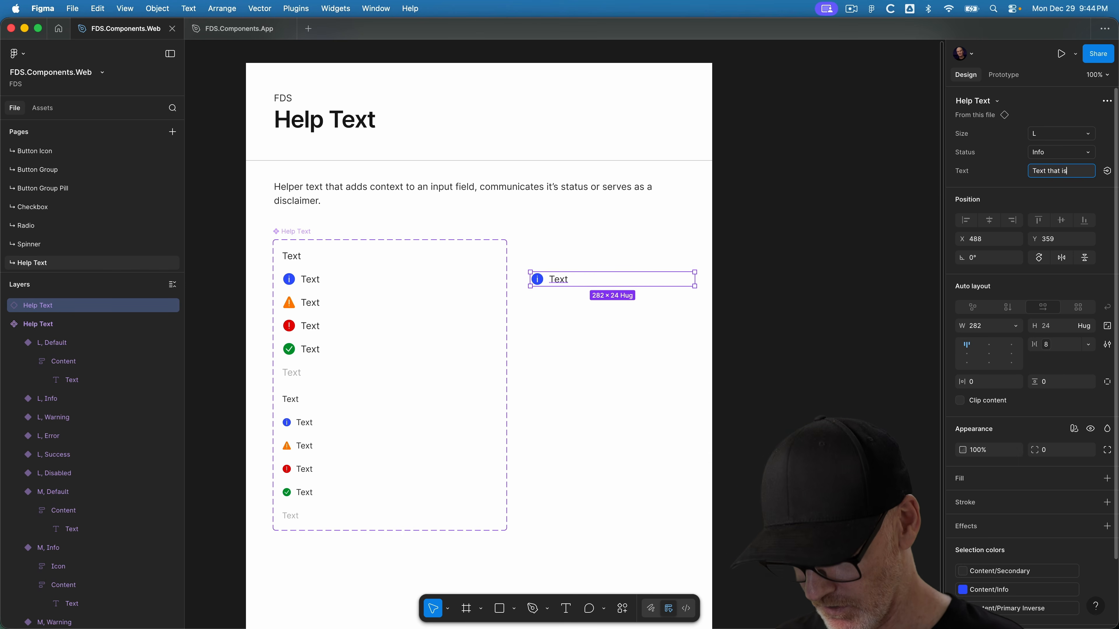
text(that is long)
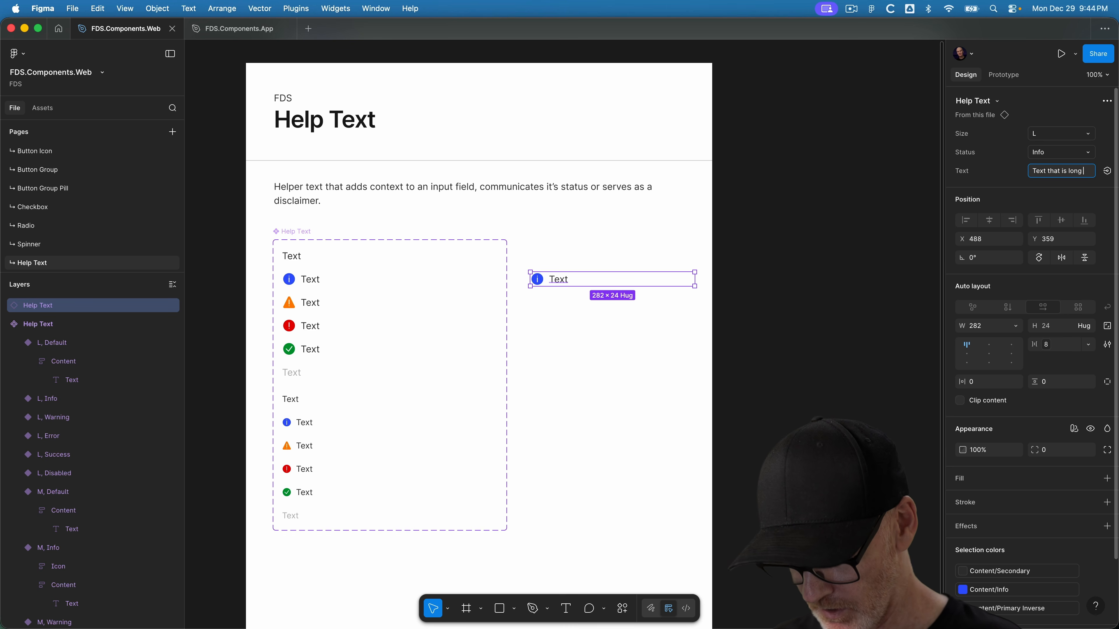
text( and go)
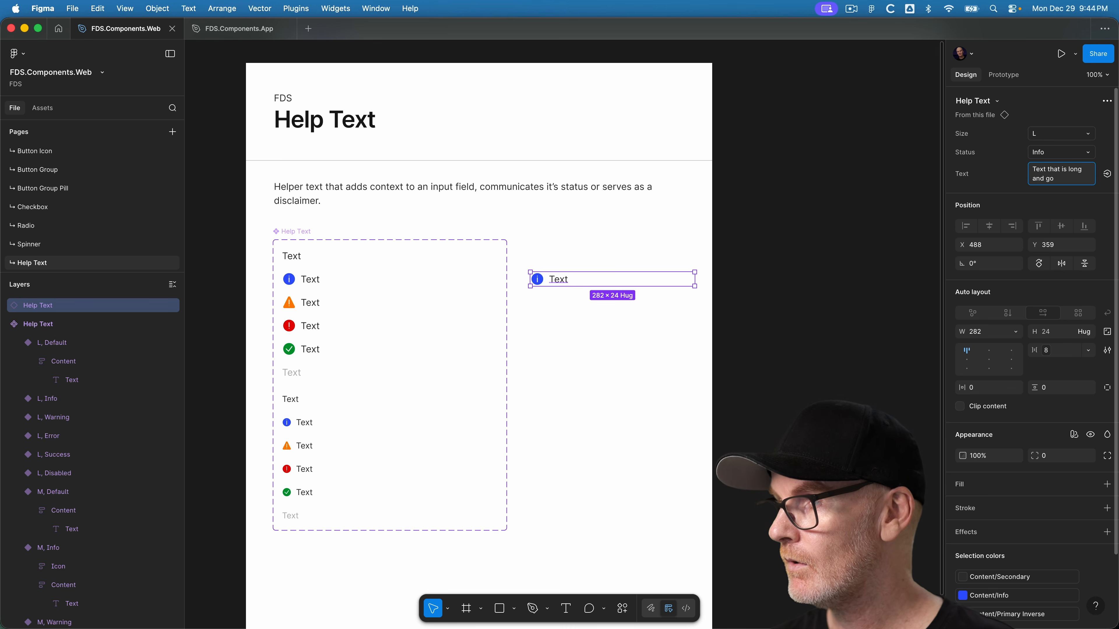
text(ves over 2 lines.)
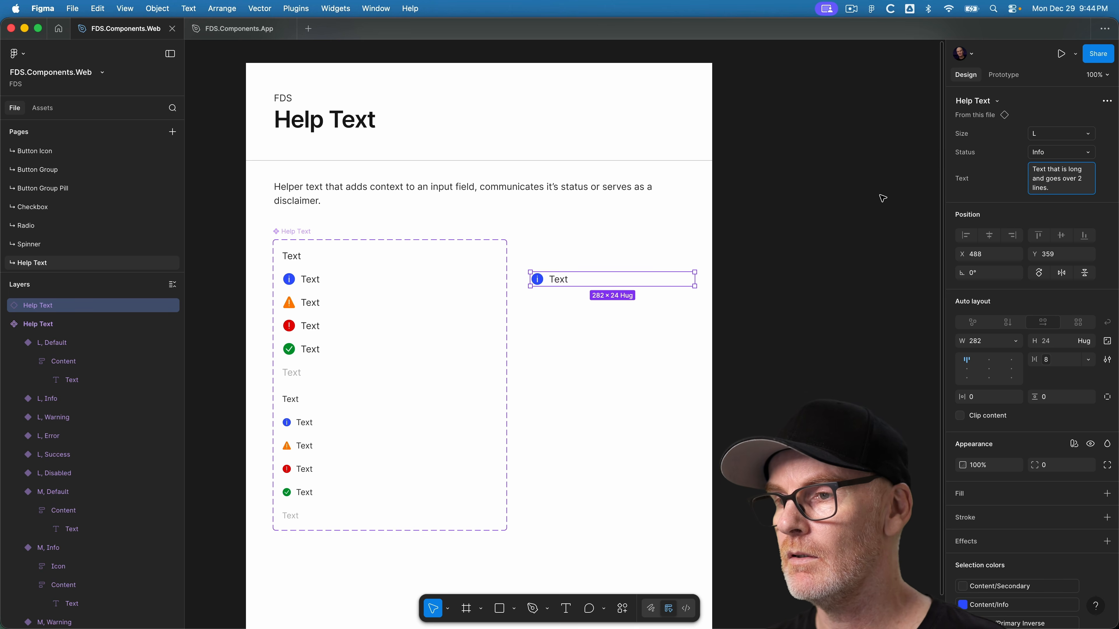
click(697, 455)
click(566, 279)
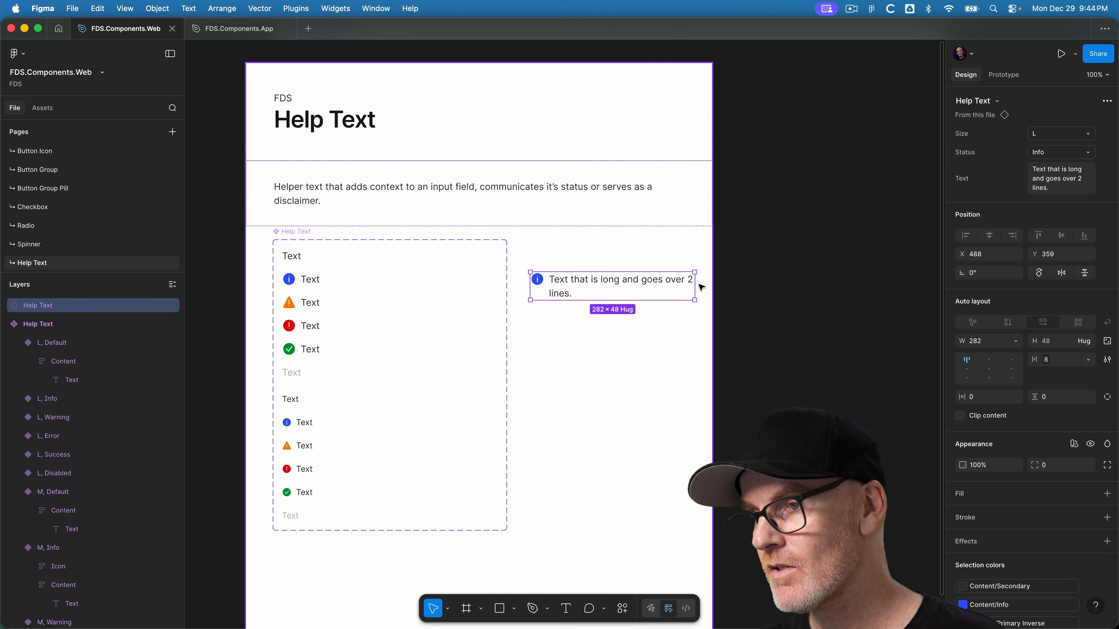
mouse_move(695, 285)
mouse_down()
mouse_move(581, 291)
mouse_move(681, 287)
mouse_up()
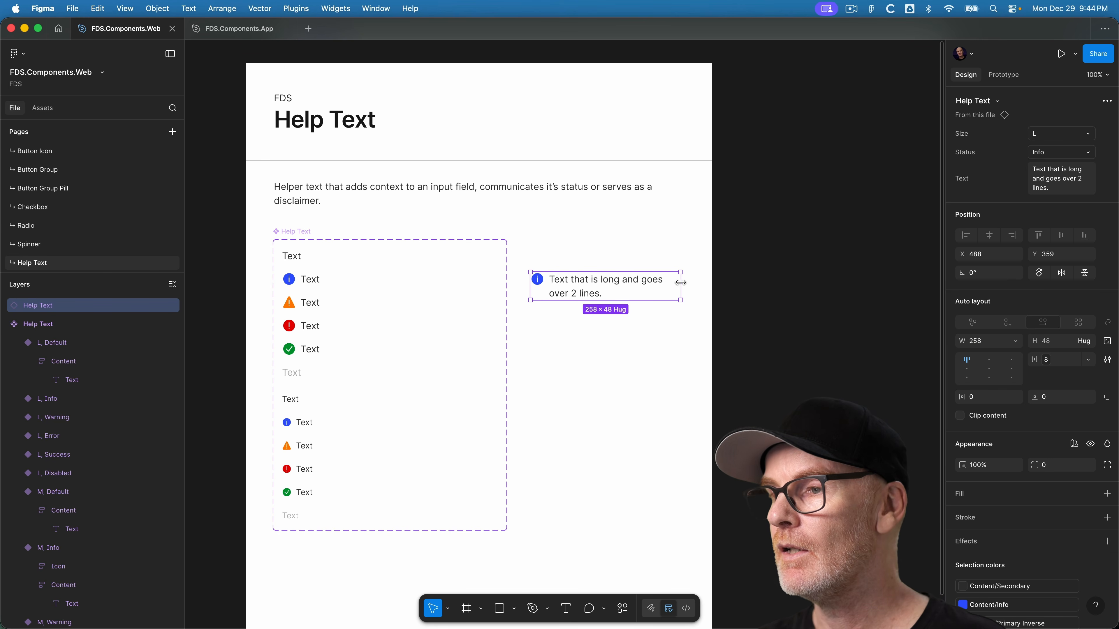
Switch the instance to size M and try the Warning, Error and Disabled statuses in turn
click(1050, 139)
click(1041, 146)
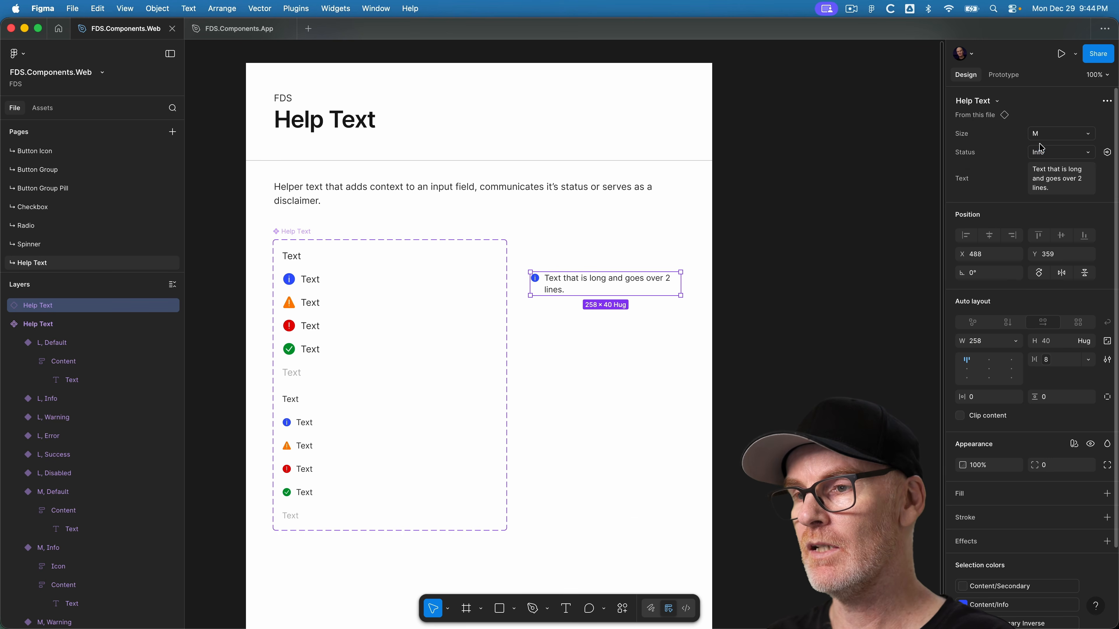
click(1052, 158)
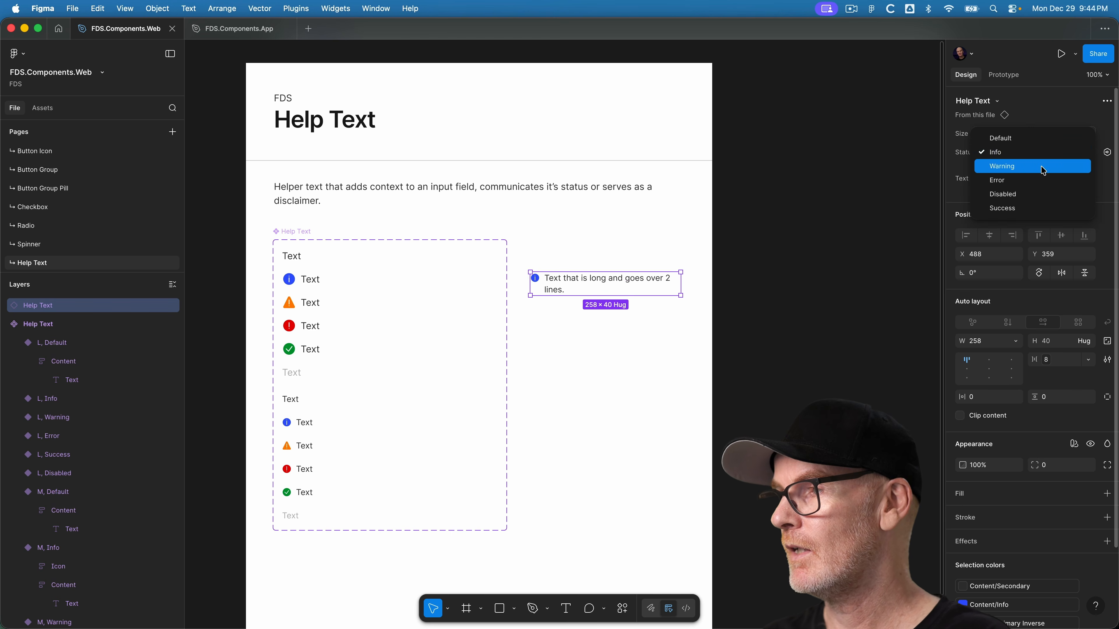
click(1055, 153)
click(1057, 154)
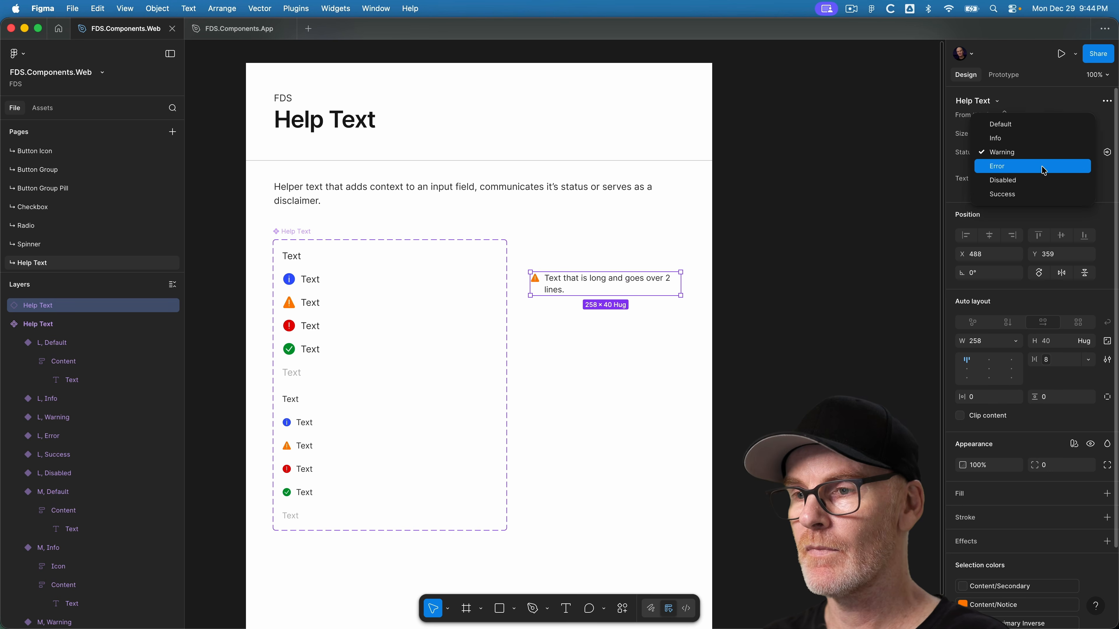
click(1043, 171)
click(1051, 154)
click(1050, 167)
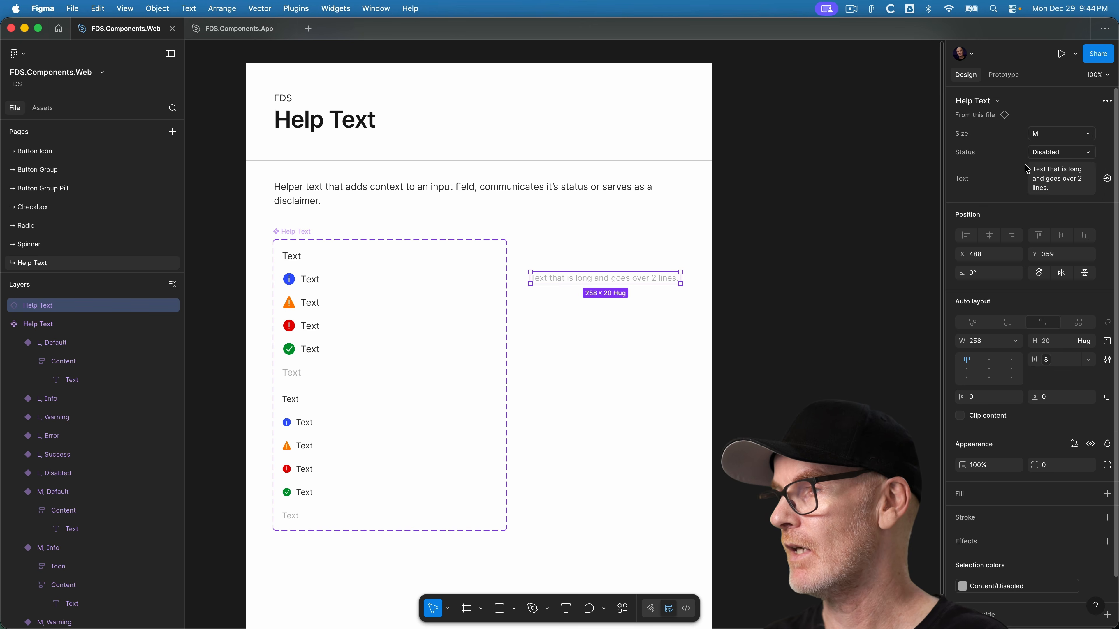
Reorder the Help Text component set's Status values so that Success comes before Disabled
click(885, 212)
click(294, 231)
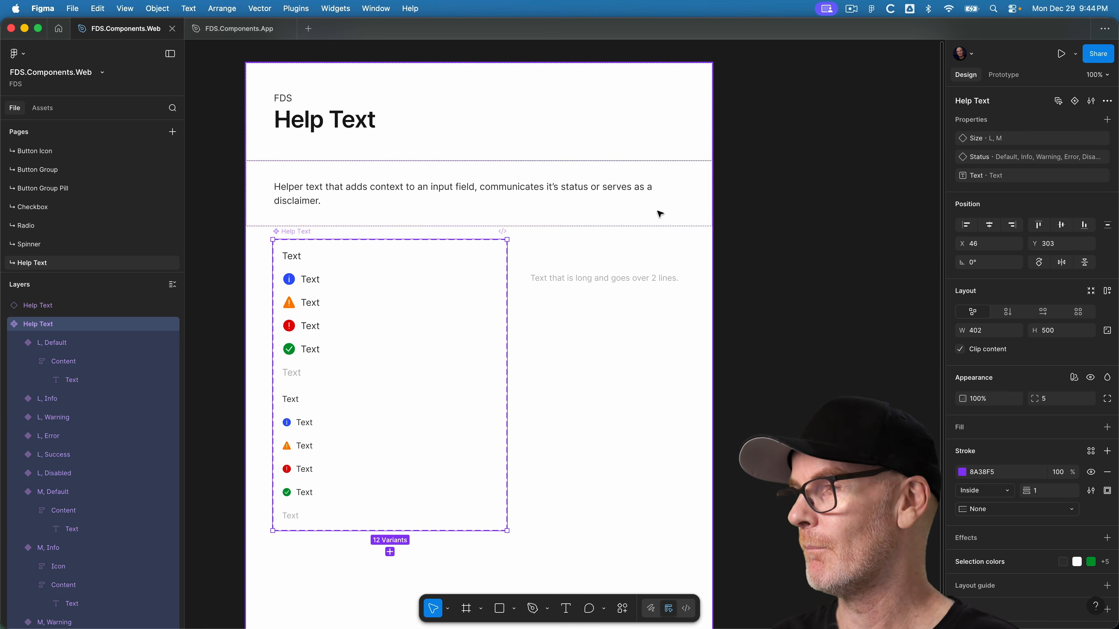
click(1091, 157)
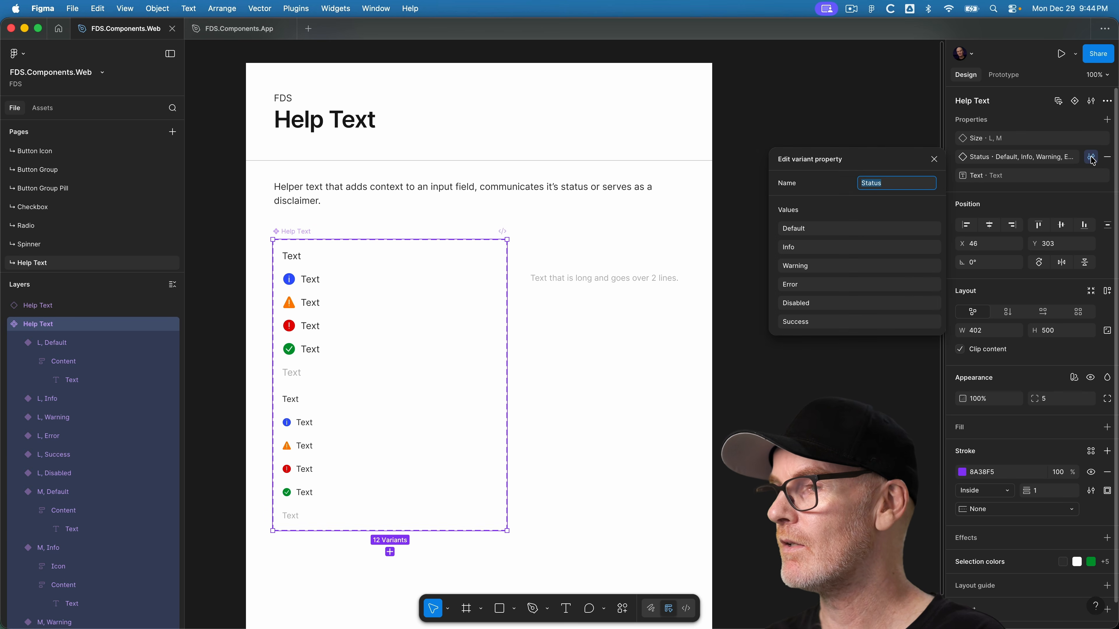
drag(772, 321, 774, 295)
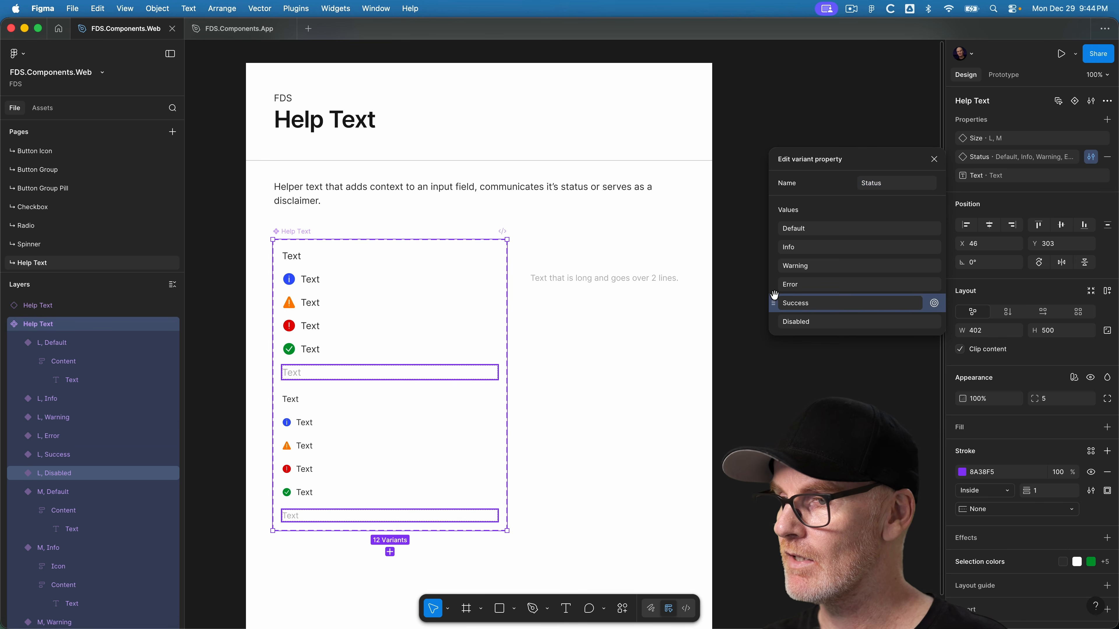
click(934, 158)
click(880, 138)
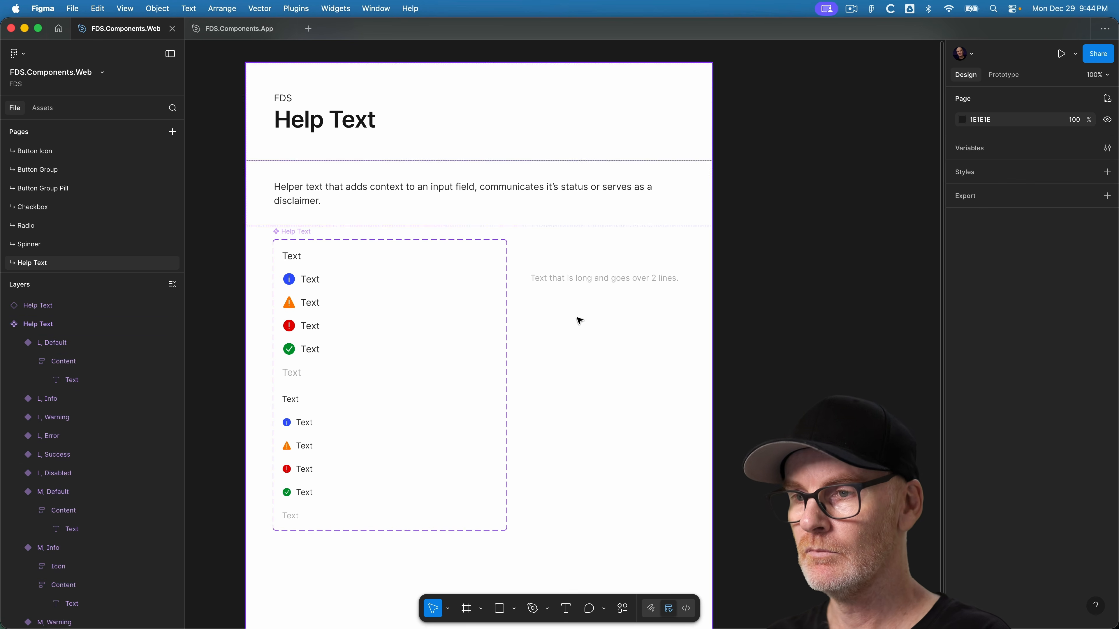
Switch the instance back to size L and set its status to Success
click(572, 282)
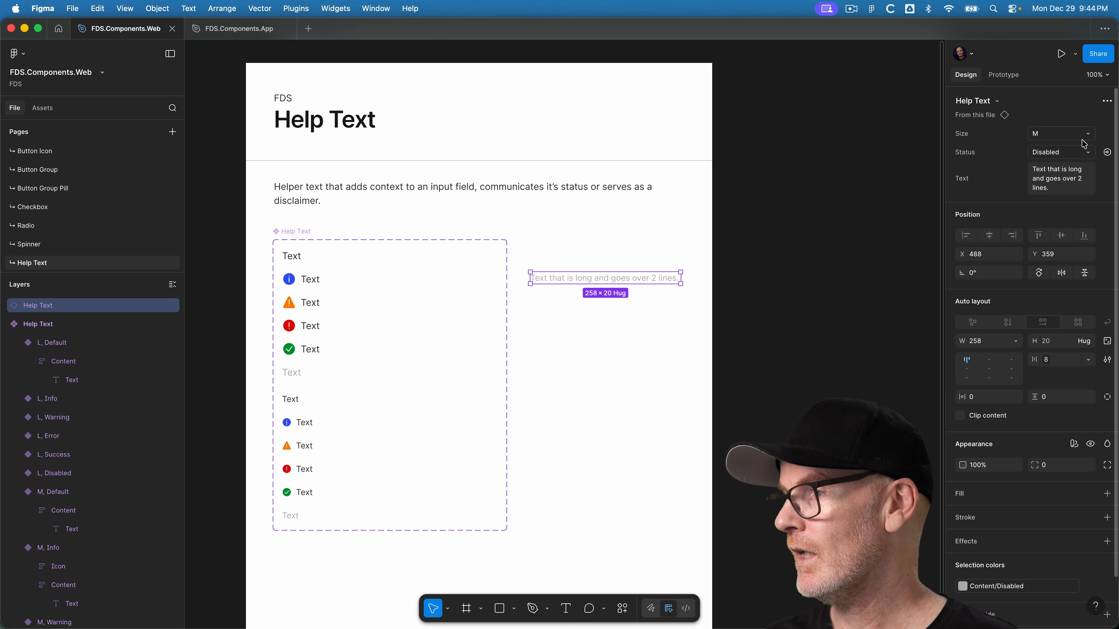
click(1061, 134)
click(1047, 128)
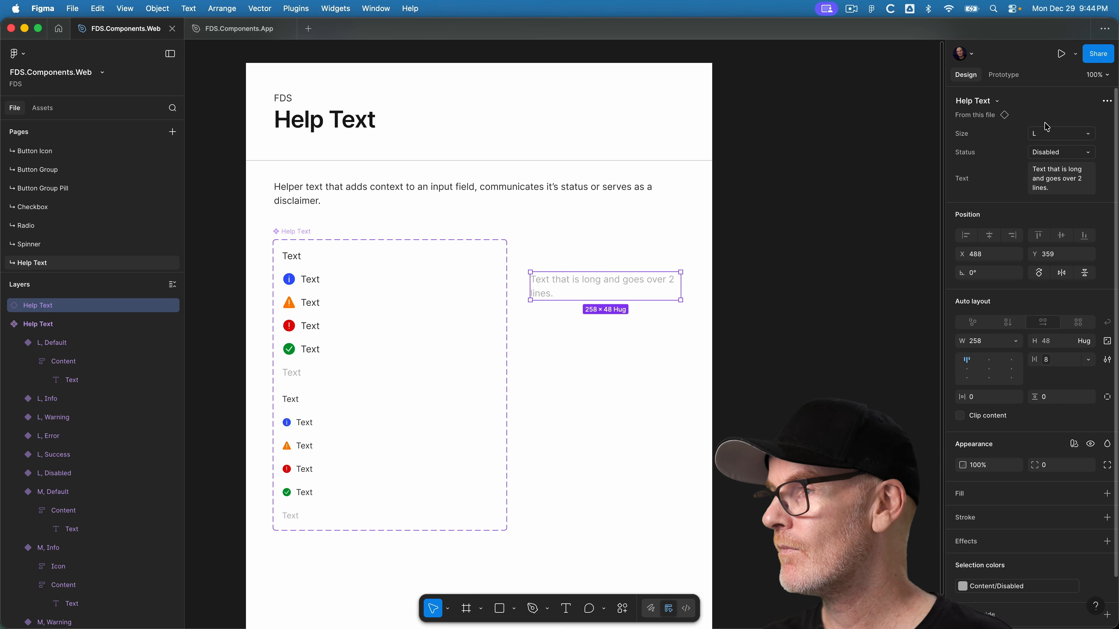
click(1058, 151)
click(1042, 142)
click(844, 199)
Delete the trial Help Text instance beside the component set
click(595, 273)
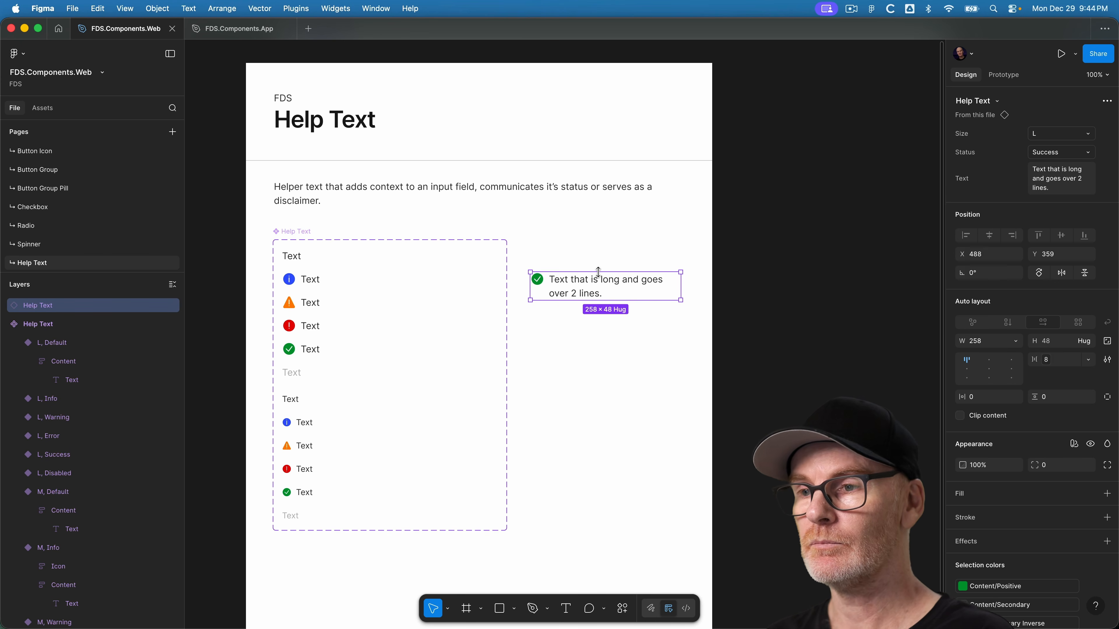
key(Delete)
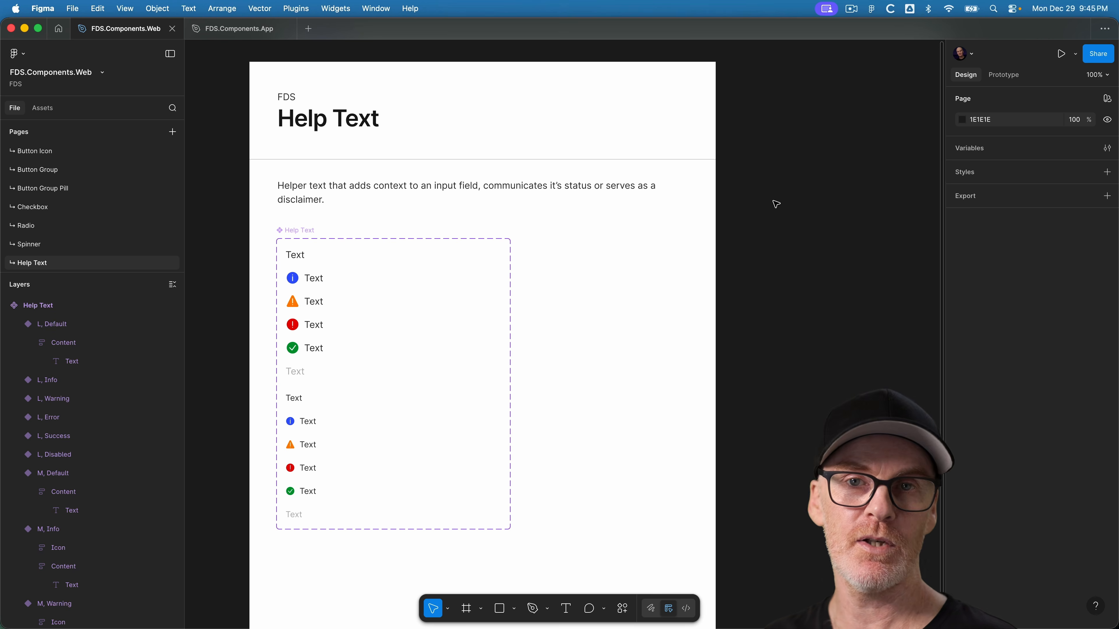
click(295, 236)
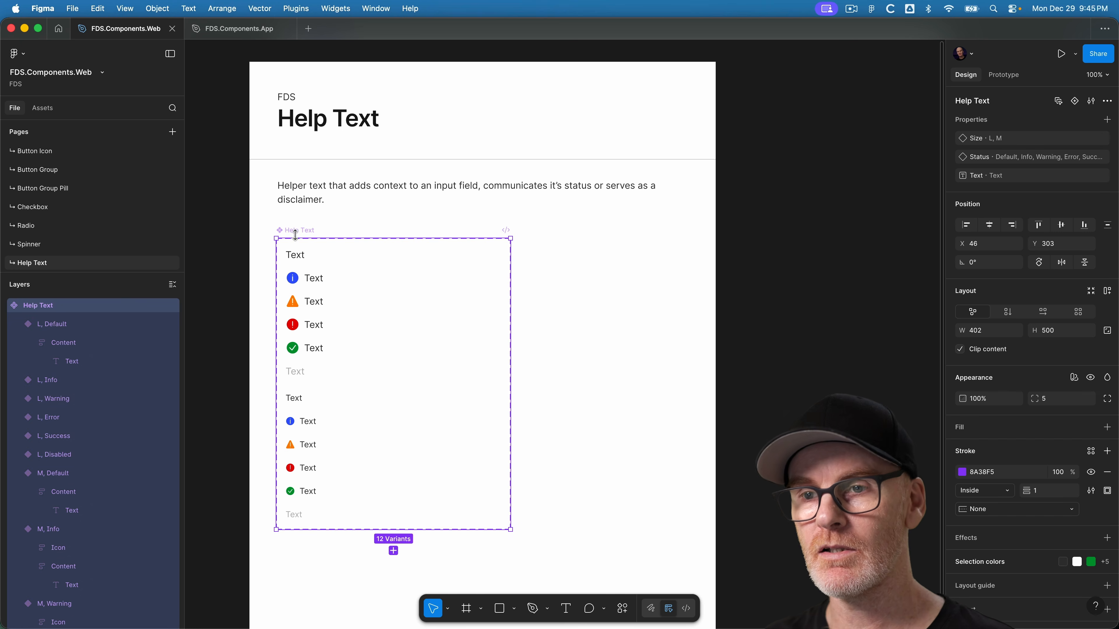
click(226, 198)
In the FDS.Components.App file, duplicate the System page and rename the copy Help Text
mouse_move(227, 27)
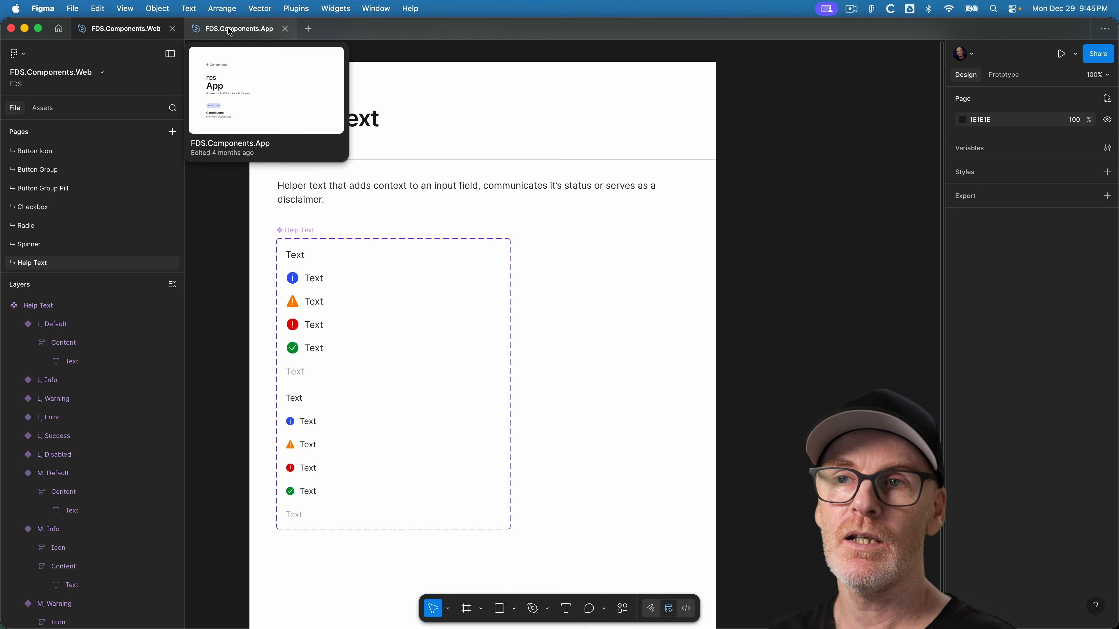
click(236, 30)
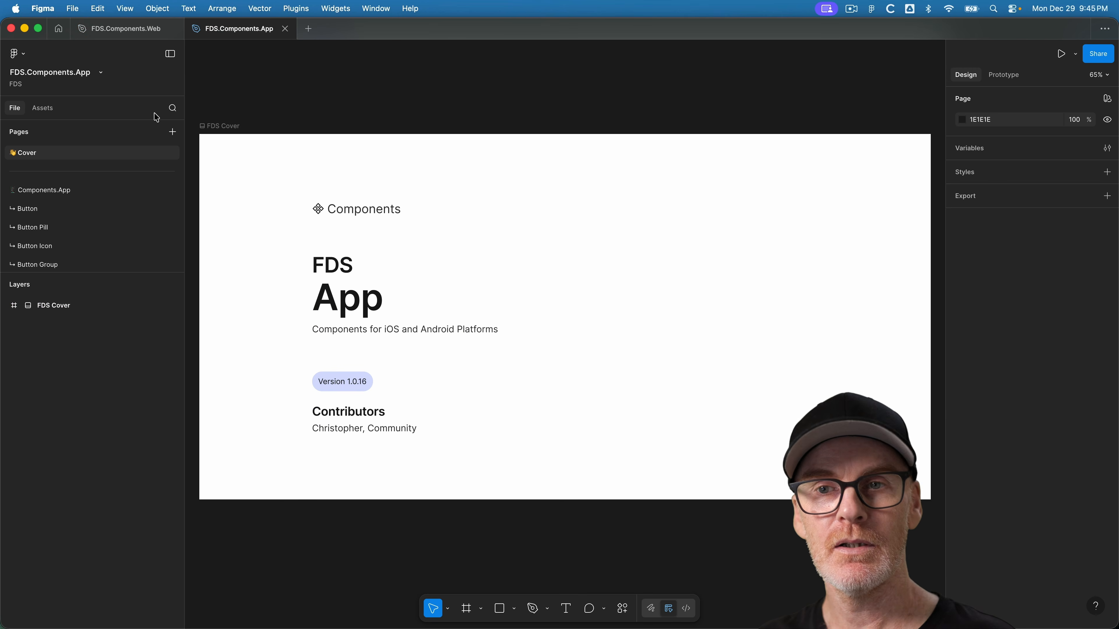
scroll(66, 216, down, 5)
click(48, 263)
right_click(50, 266)
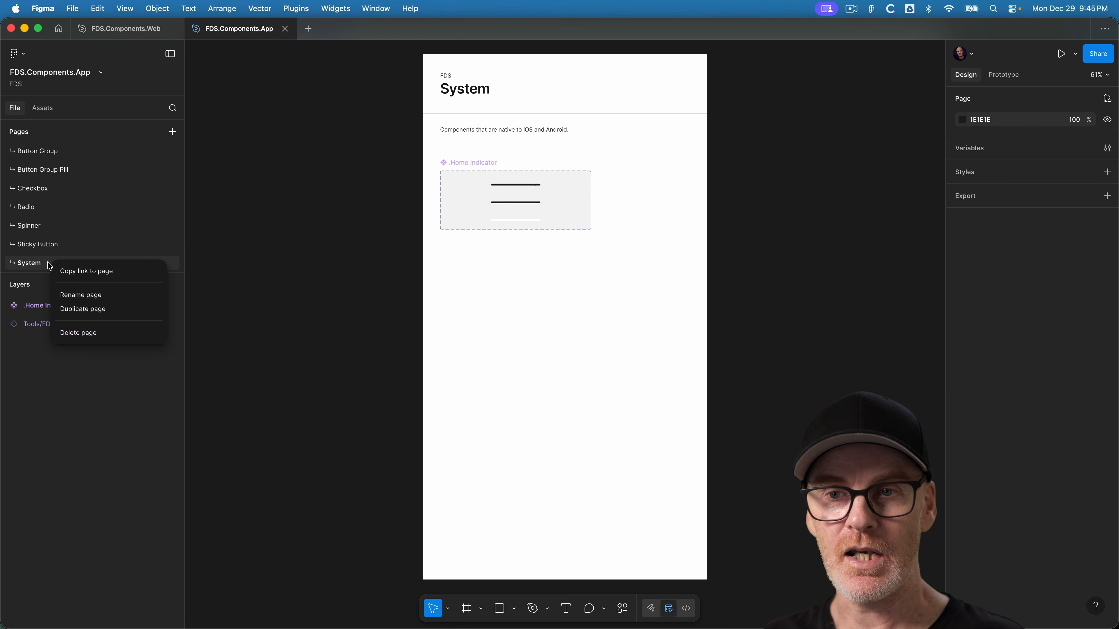
click(84, 312)
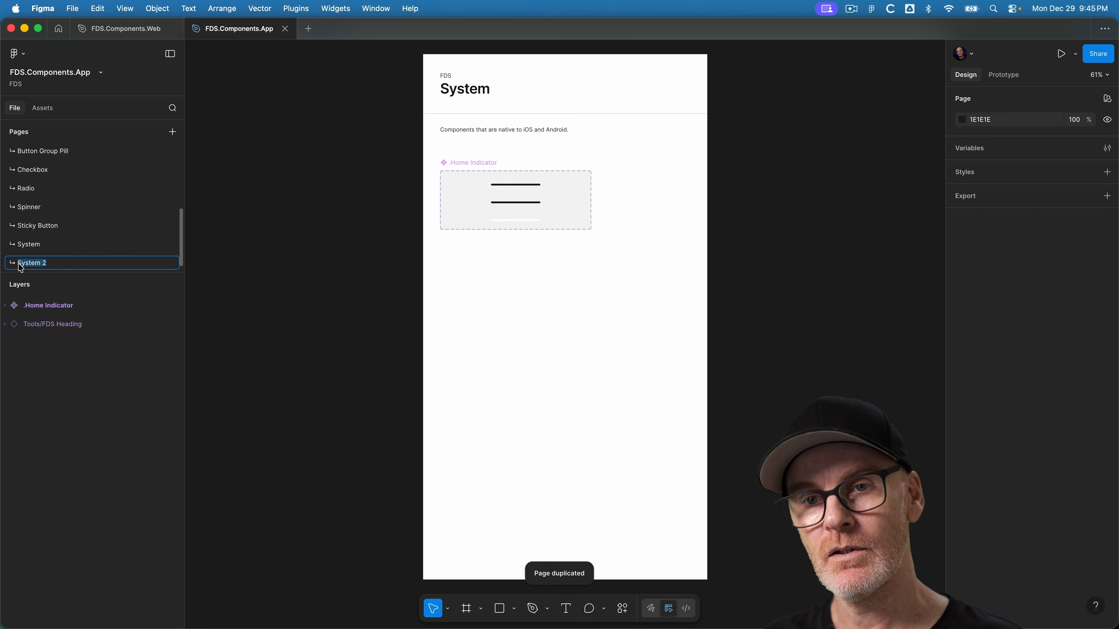
text(Help Te)
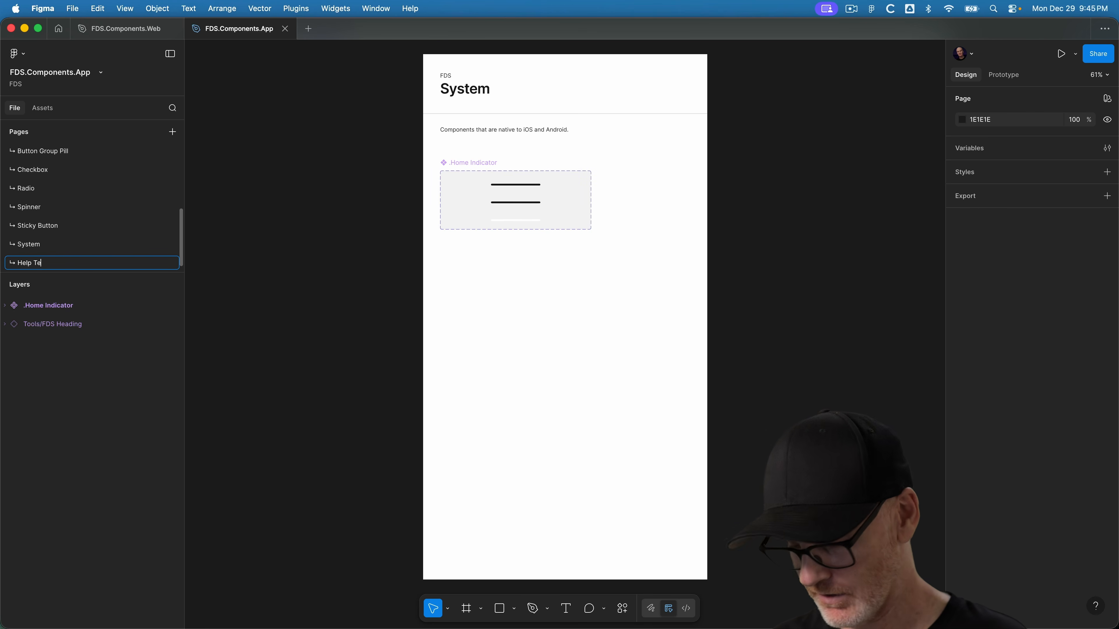
text(xt)
key(Return)
Copy the heading title Help Text from FDS.Components.Web and paste it as the heading title on the FDS.Components.App Help Text page
click(132, 29)
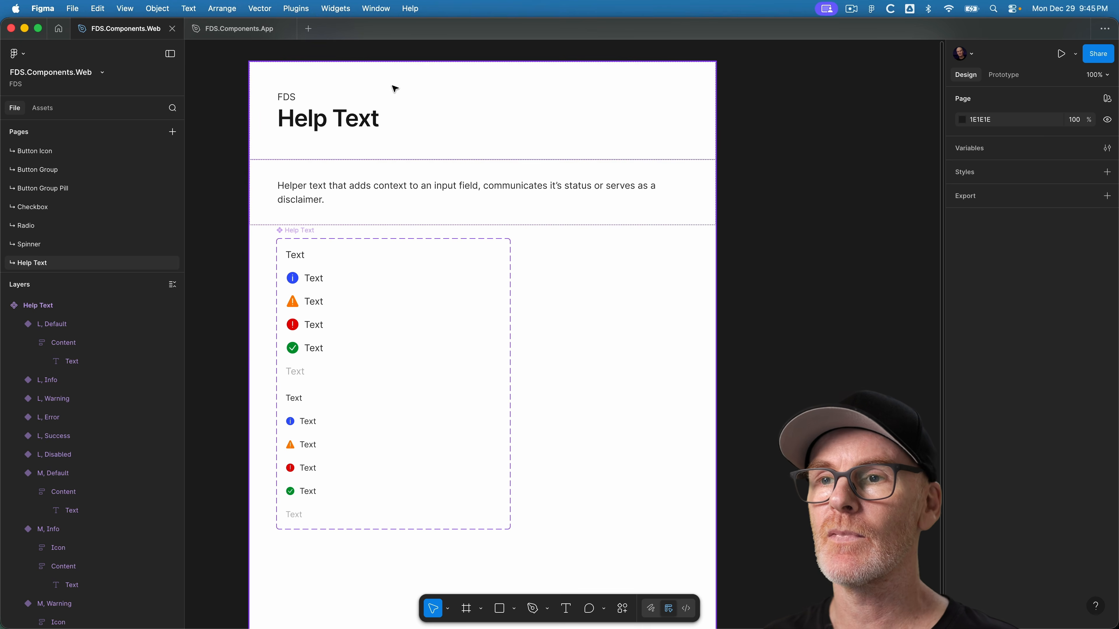
click(349, 122)
click(1077, 136)
key(super+c)
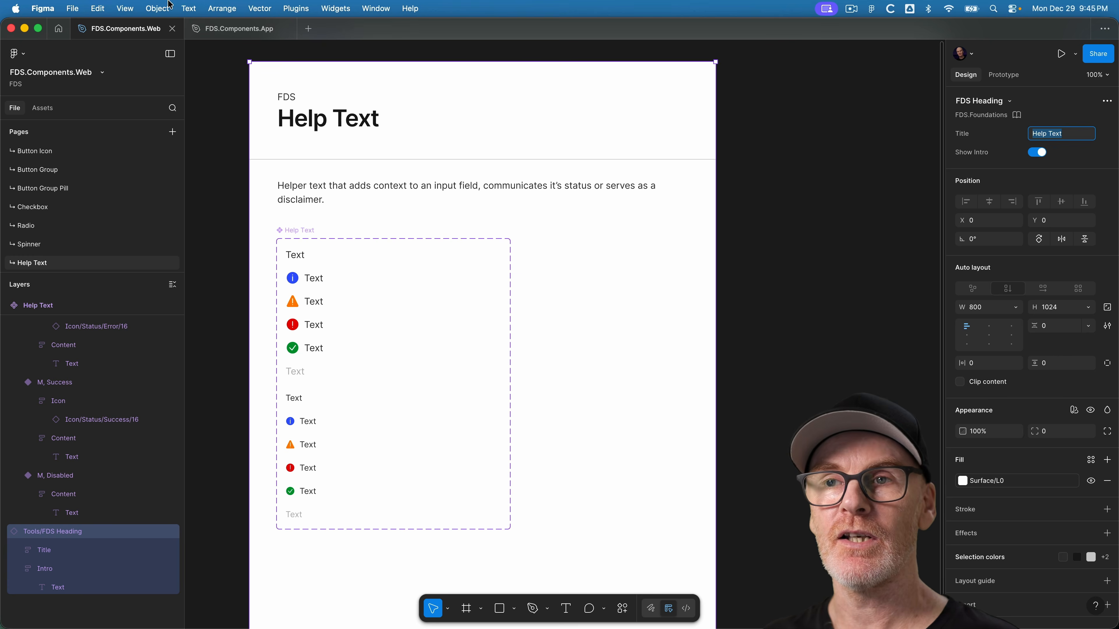
click(233, 28)
click(460, 100)
click(1074, 135)
key(super+v)
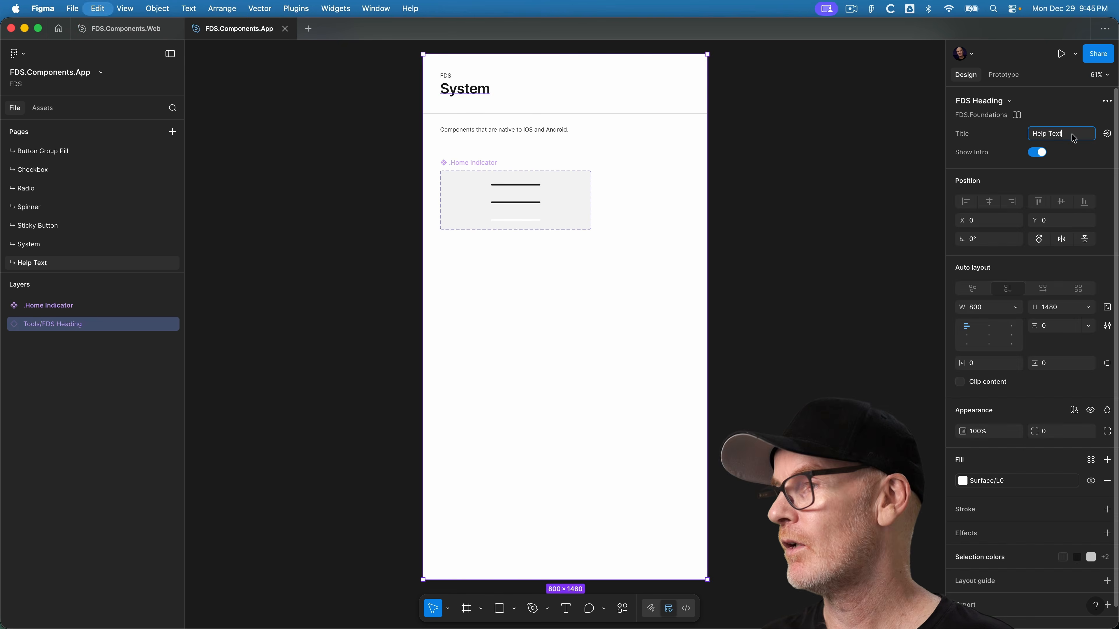
click(745, 151)
Copy the Help Text intro description from FDS.Components.Web and replace the intro in FDS.Components.App with it
click(125, 29)
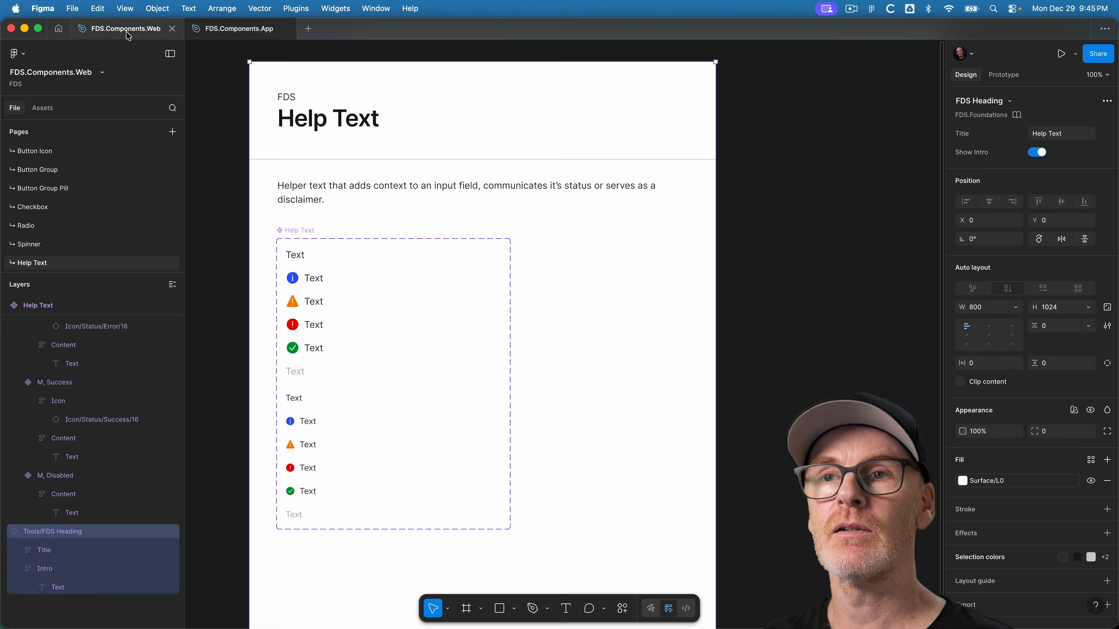
double_click(376, 191)
key(Return)
key(super+c)
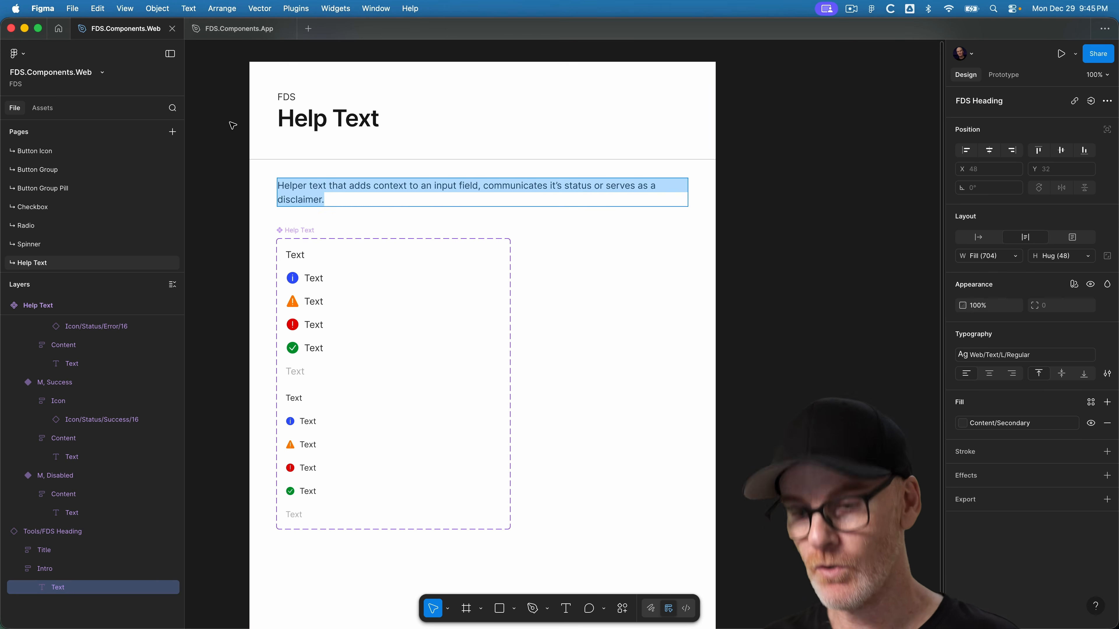
click(239, 28)
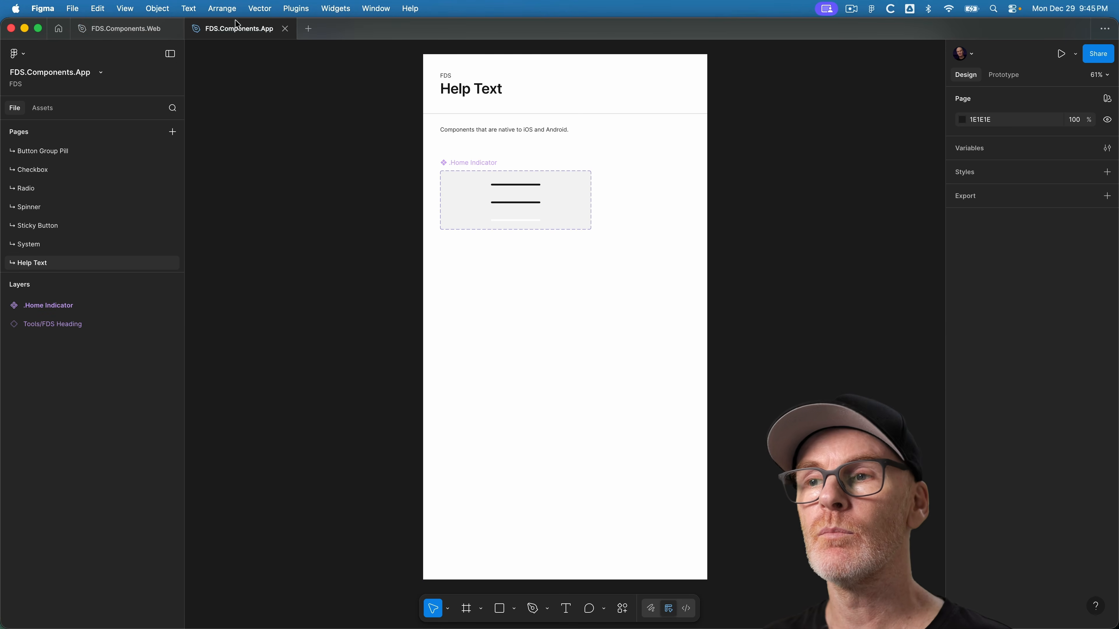
double_click(520, 131)
key(Return)
key(super+v)
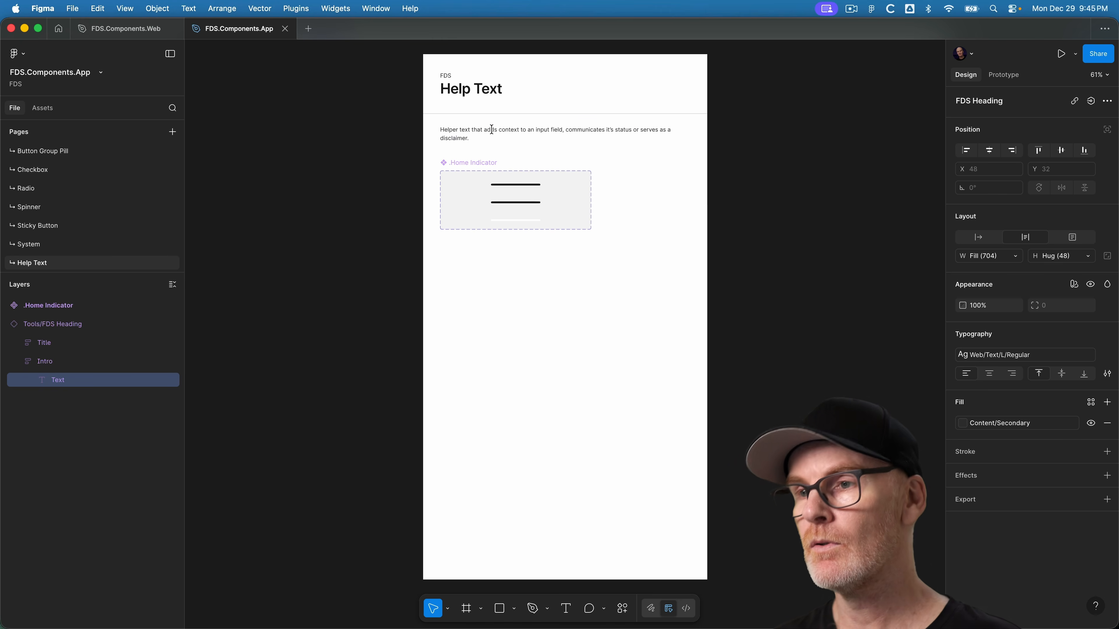
key(Escape)
Delete the .Home Indicator component set from the app file's Help Text page
click(466, 162)
key(Delete)
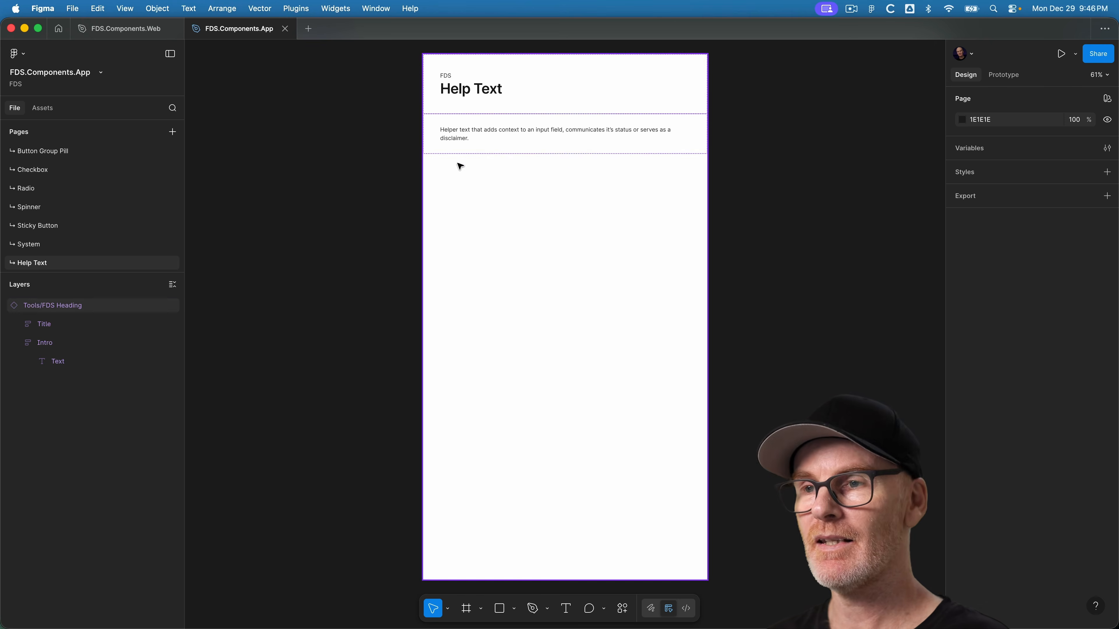
In FDS.Components.Web, move the Help Text component set down to Y 328, 48 px below the intro section, and check the gap
click(131, 30)
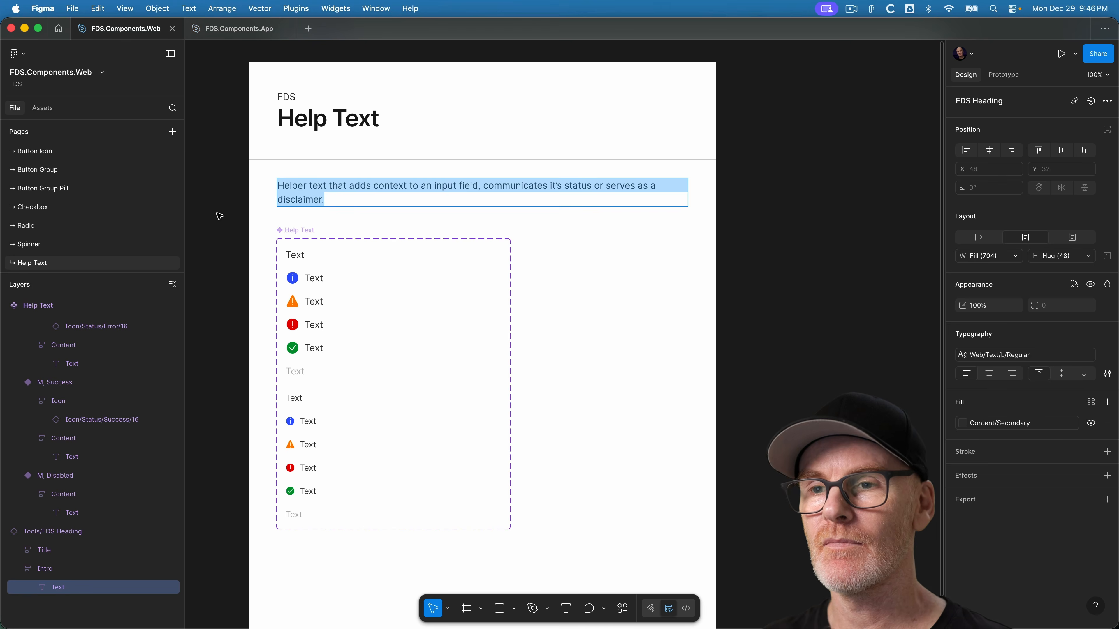
key(Escape)
click(306, 232)
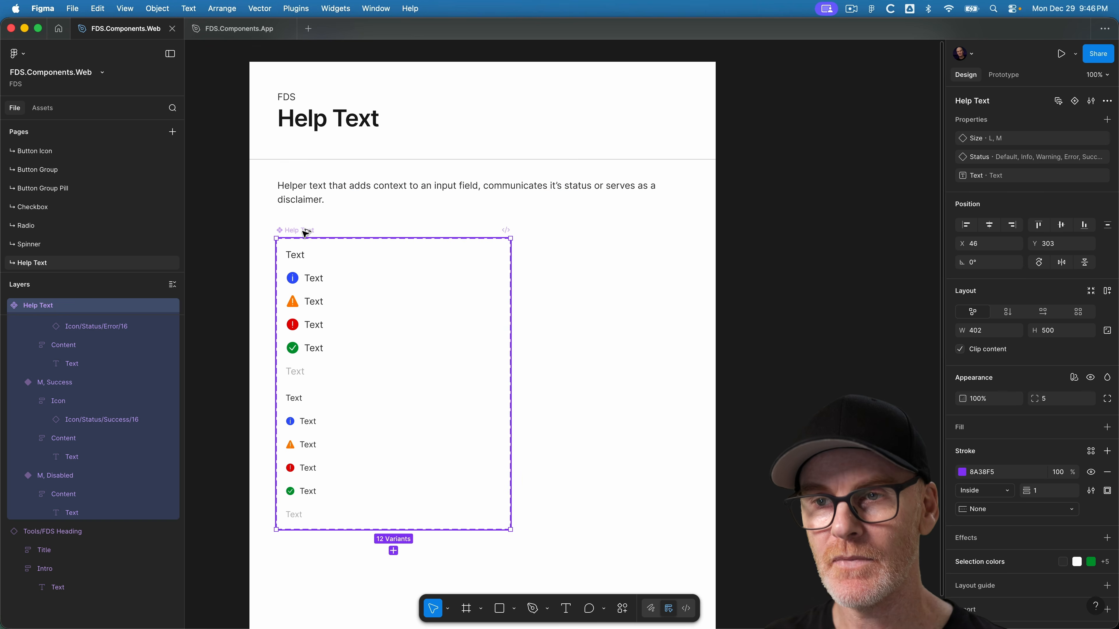
click(284, 219)
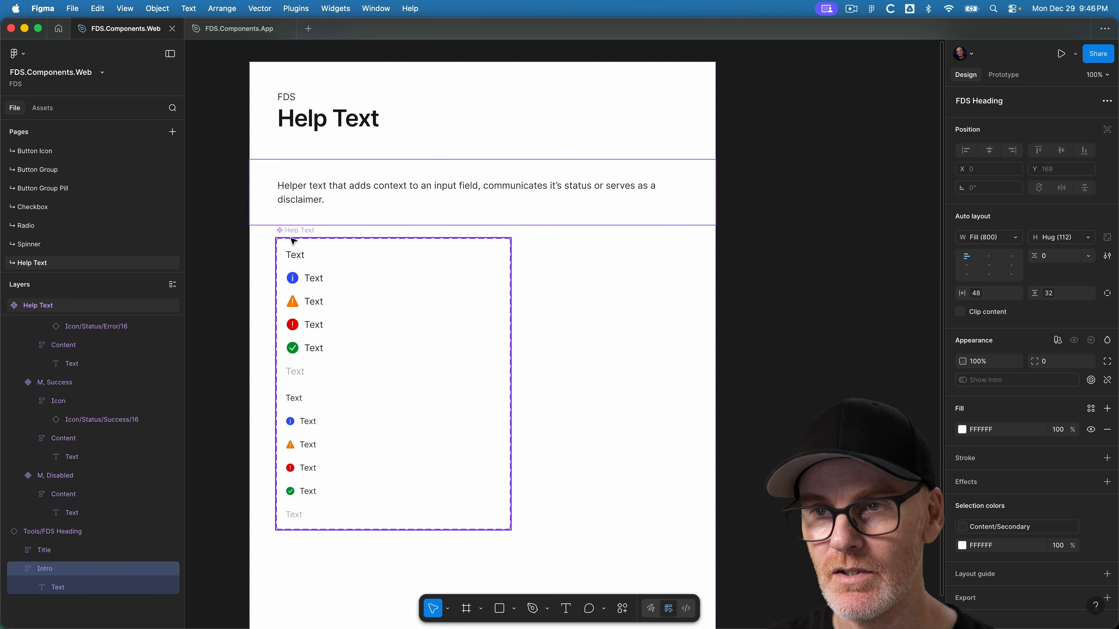
key(alt)
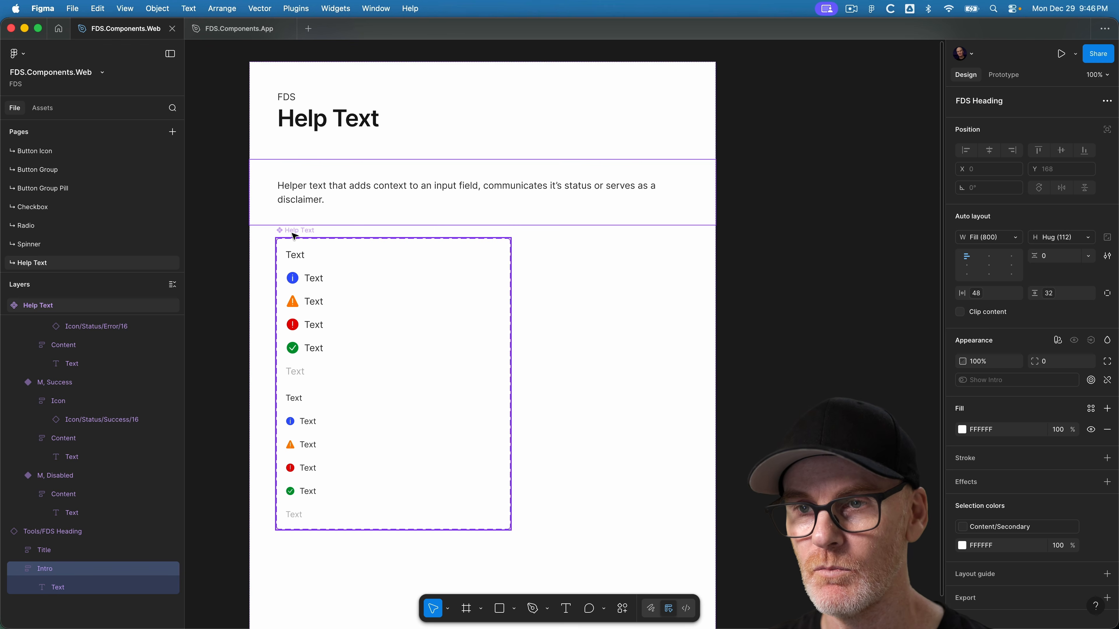
click(294, 236)
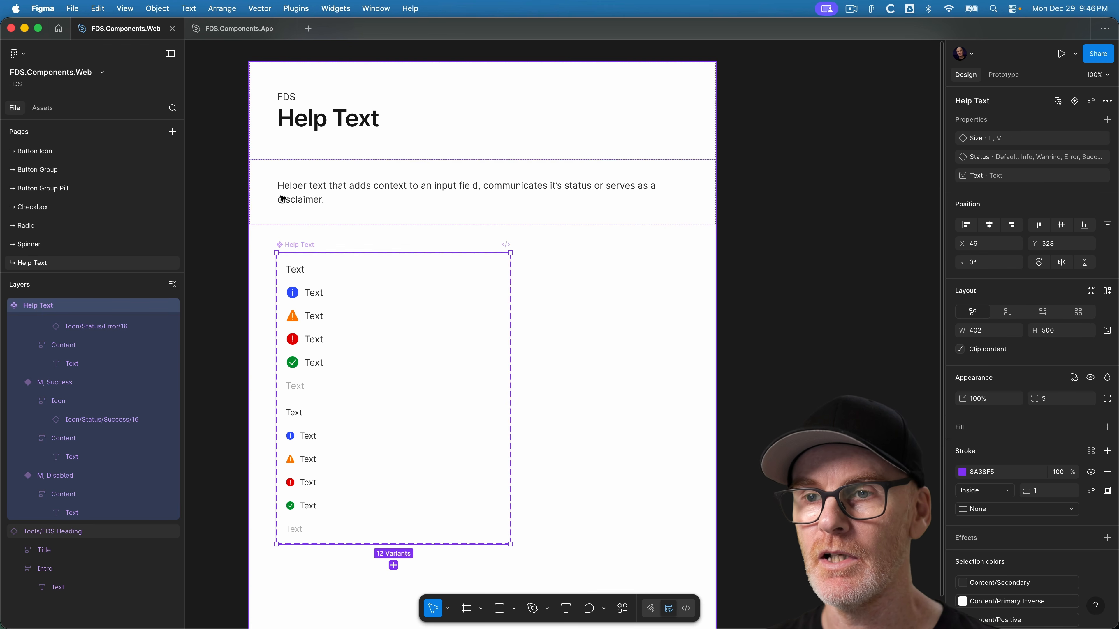
double_click(282, 199)
key(alt)
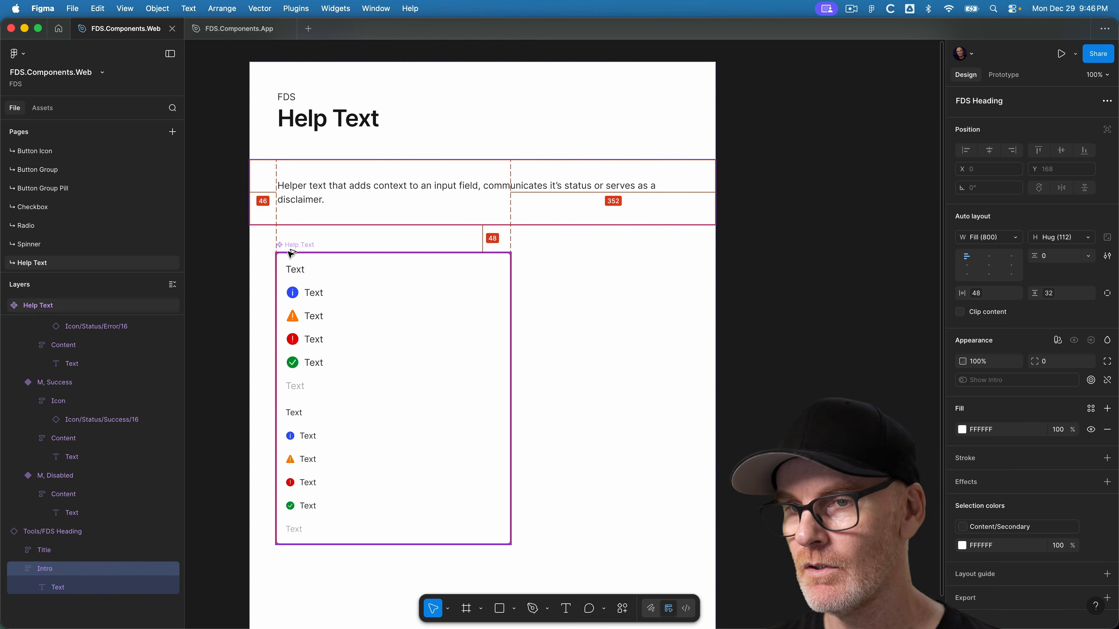
click(225, 242)
Copy the Help Text component set into FDS.Components.App and place it below the intro at X 48, Y 304
click(294, 245)
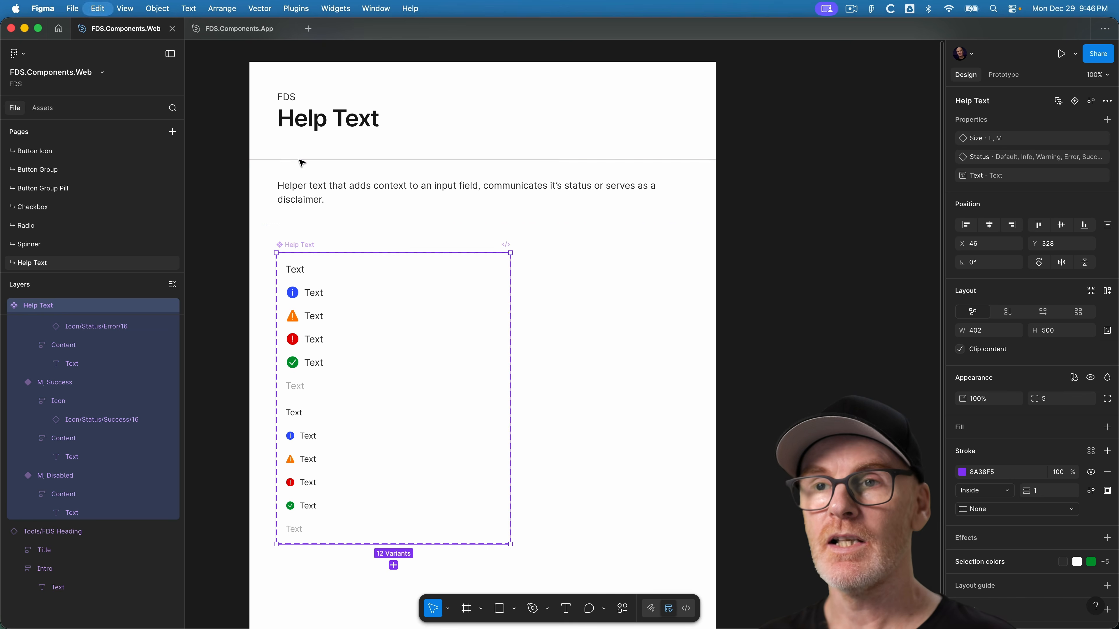
click(237, 28)
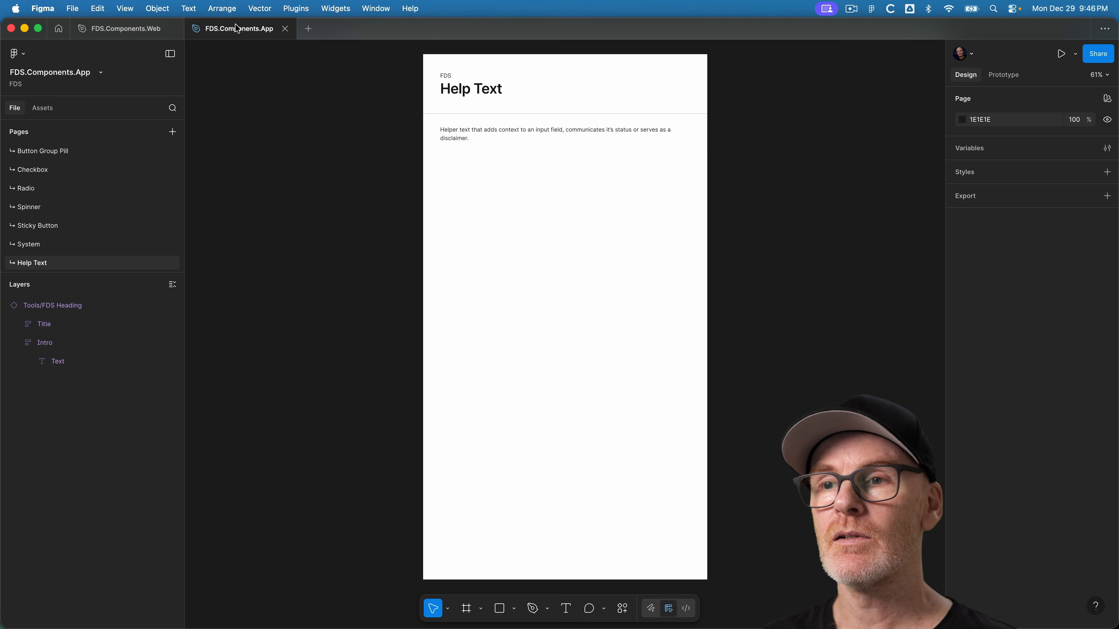
click(535, 132)
key(cmd+v)
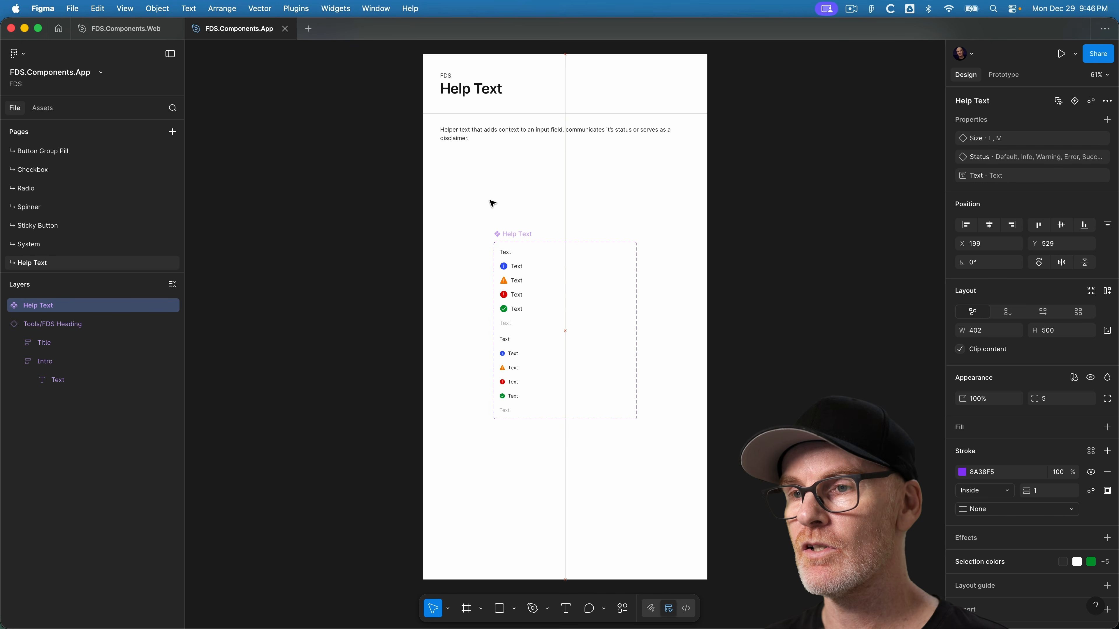
drag(492, 204, 464, 157)
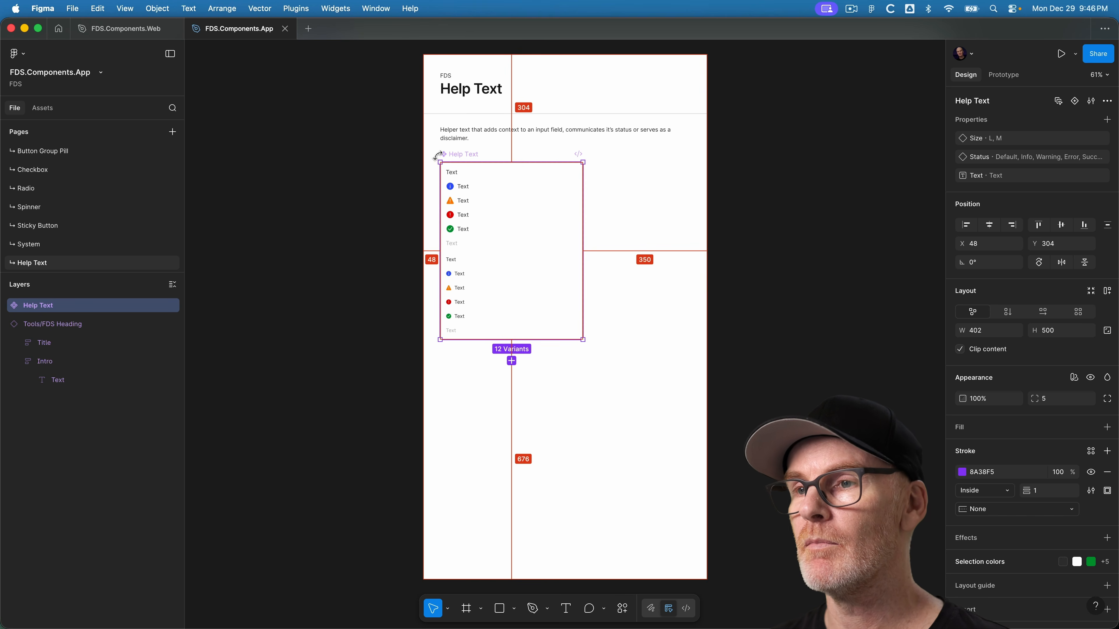
Move the pasted Help Text component set down to Y 328, leaving more space below the intro
click(440, 150)
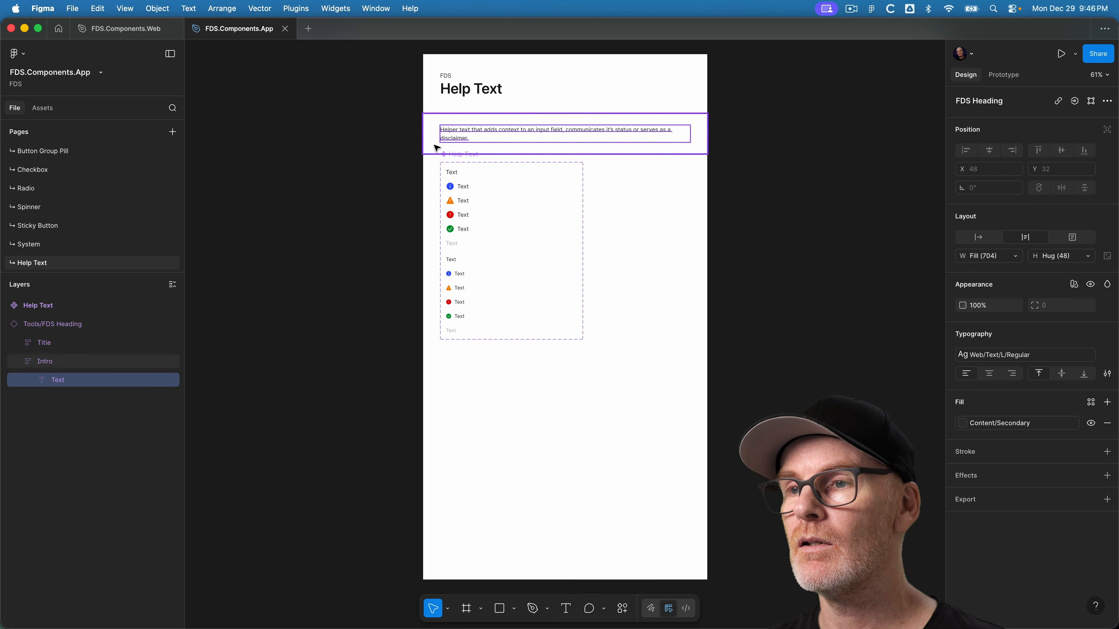
click(443, 162)
key(shift+Down)
key(shift+Down)
key(shift+Down)
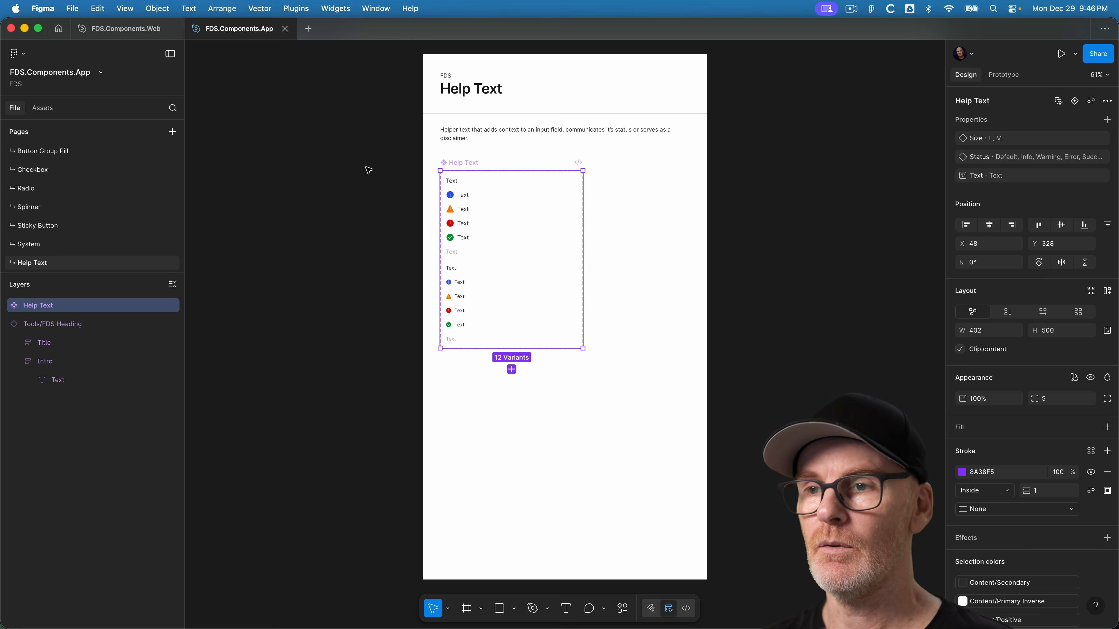
Apply the App/Text/L Regular 16/24 text style to the text layers of all six size L variants
key(super+0)
drag(382, 183, 230, 198)
click(231, 197)
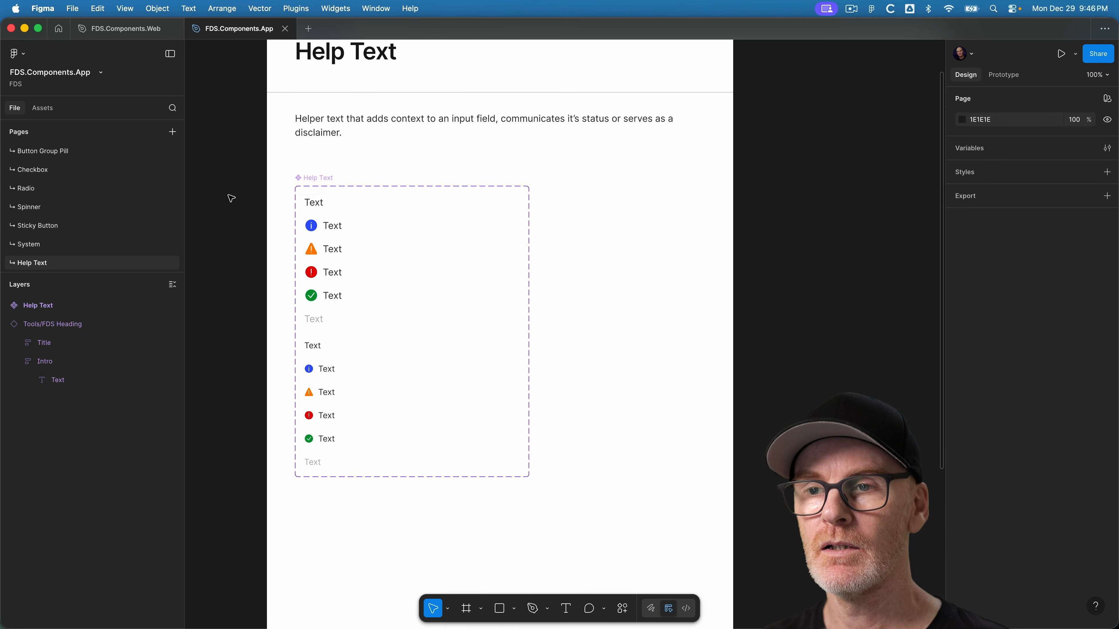
double_click(313, 204)
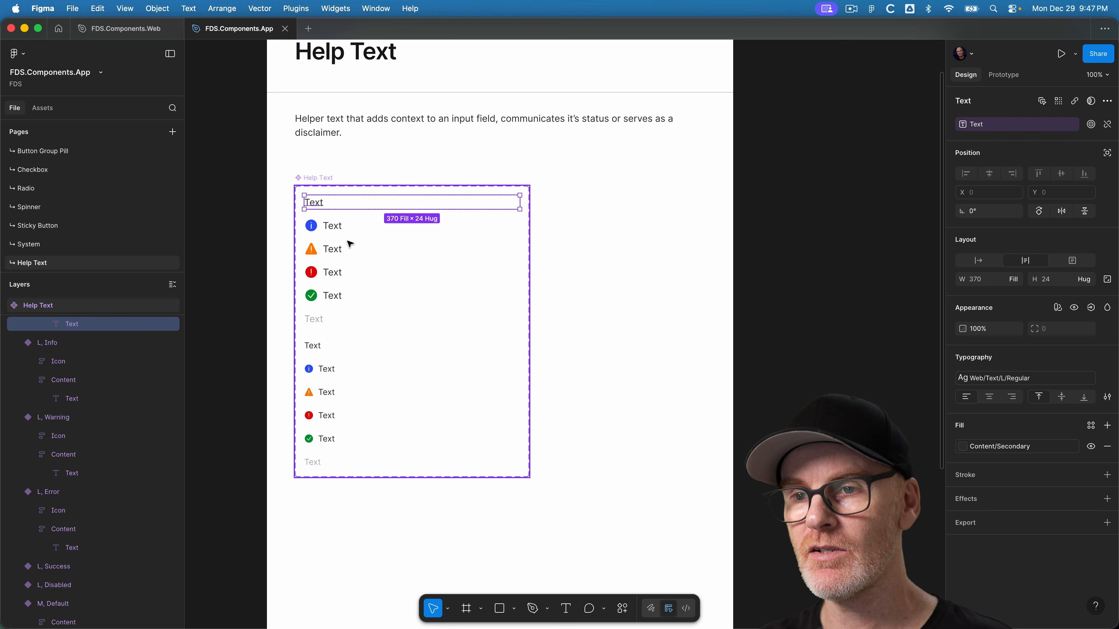
shift+click(340, 228)
shift+click(339, 252)
shift+click(337, 275)
shift+click(337, 296)
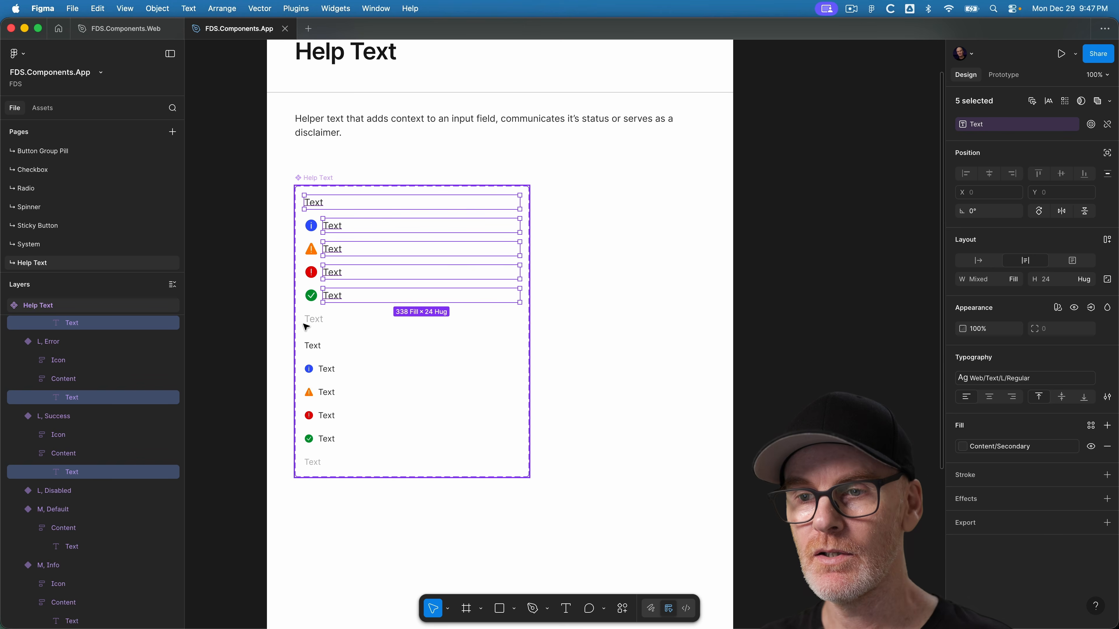
shift+click(308, 321)
click(982, 379)
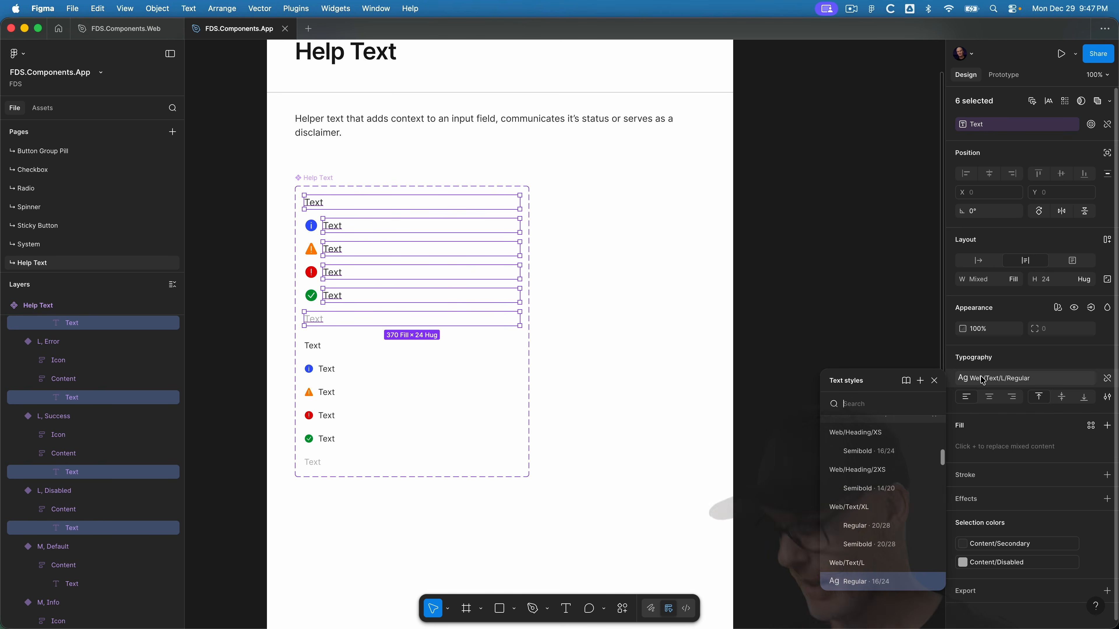
text(app text l)
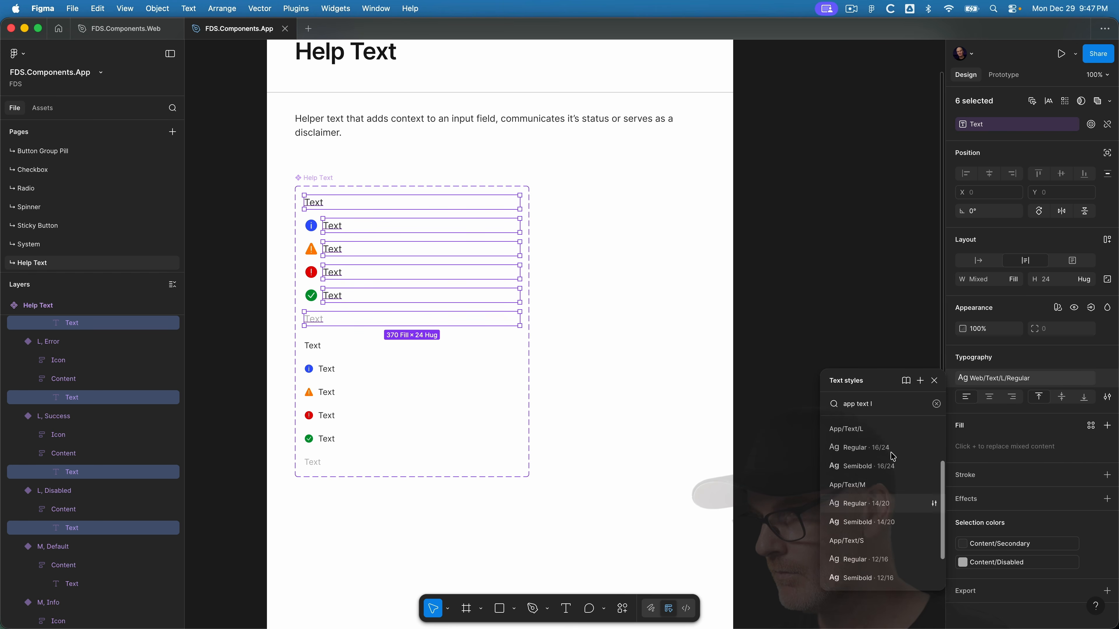
click(872, 463)
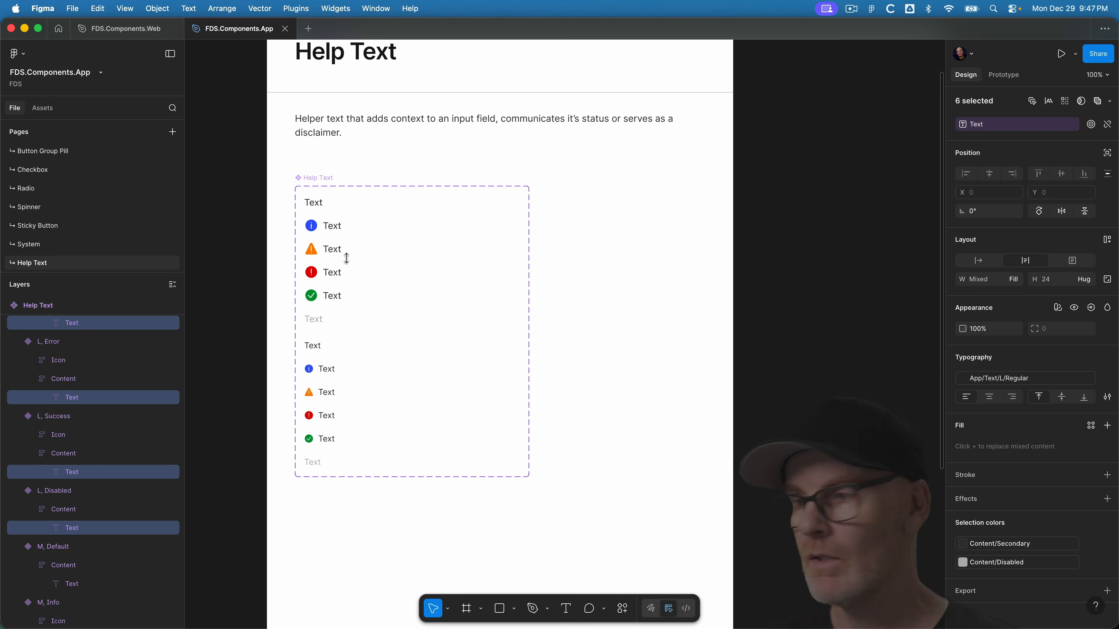
click(1091, 380)
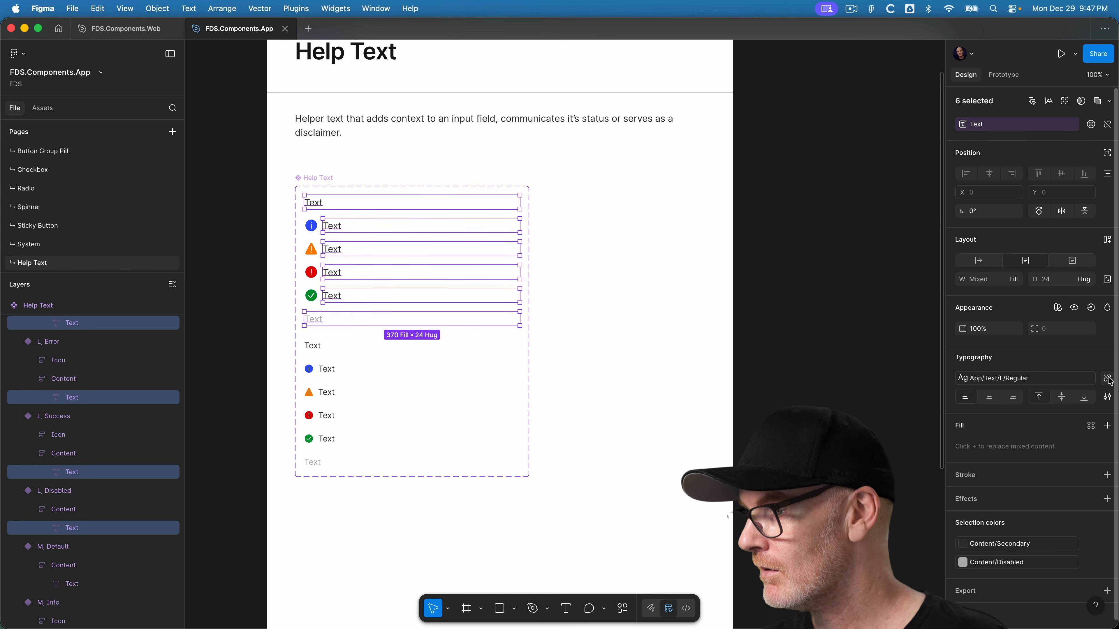
click(1107, 379)
key(cmd+z)
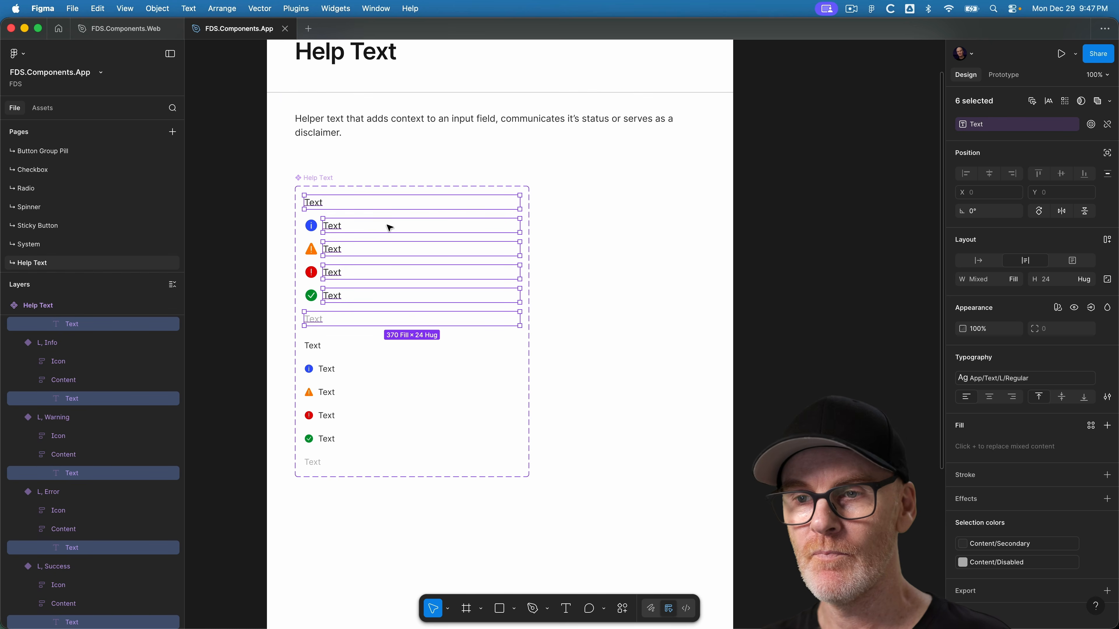
Apply the App/Text/M Regular 14/20 text style to the text layers of all six size M variants
click(241, 208)
super+click(312, 345)
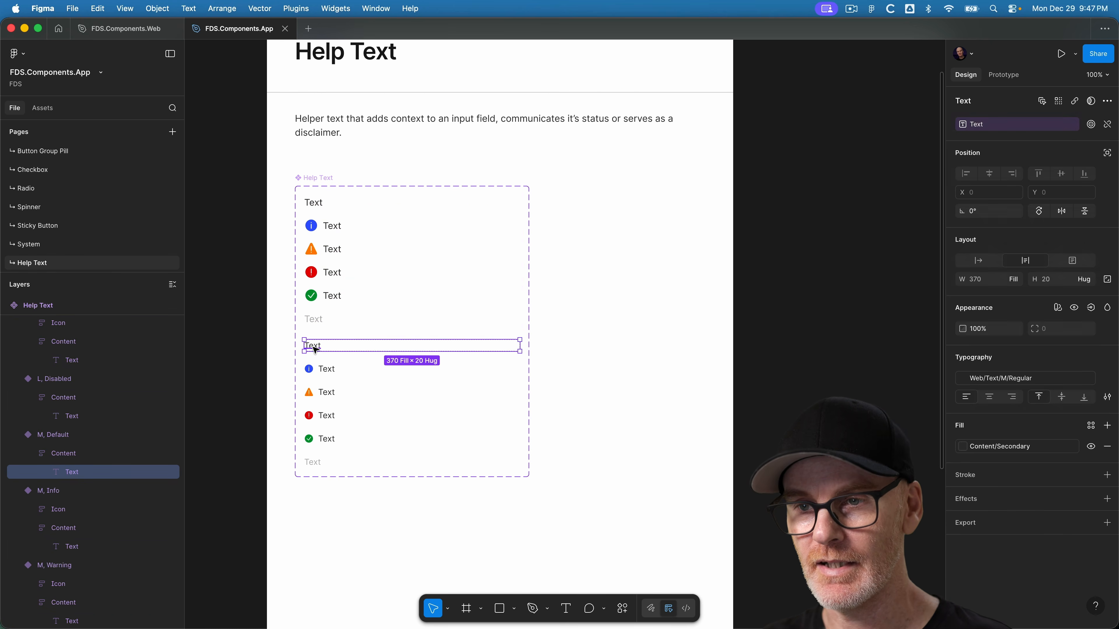
shift+super+click(326, 369)
shift+super+click(329, 394)
shift+super+click(325, 416)
shift+super+click(327, 439)
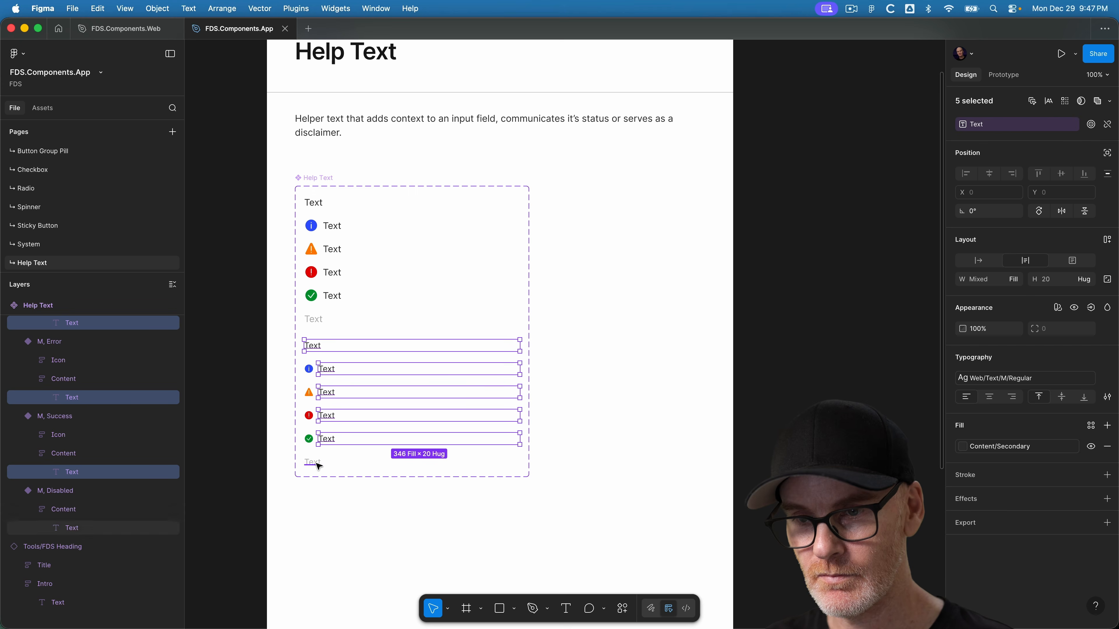
shift+super+click(317, 462)
click(1016, 379)
text(app text m)
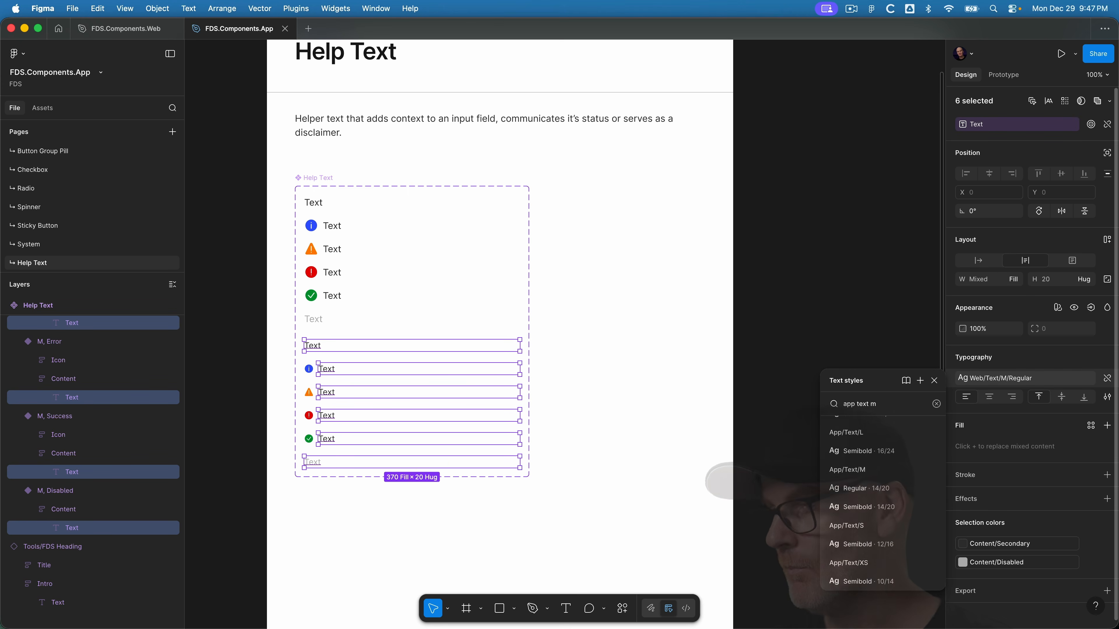
scroll(860, 465, up, 1)
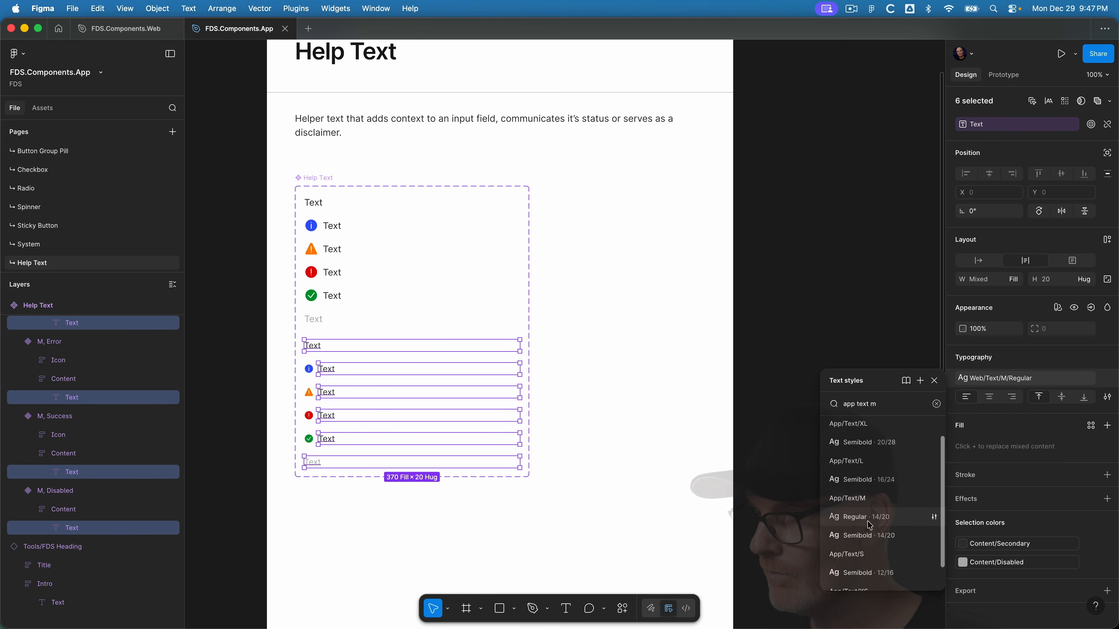
click(870, 525)
click(242, 280)
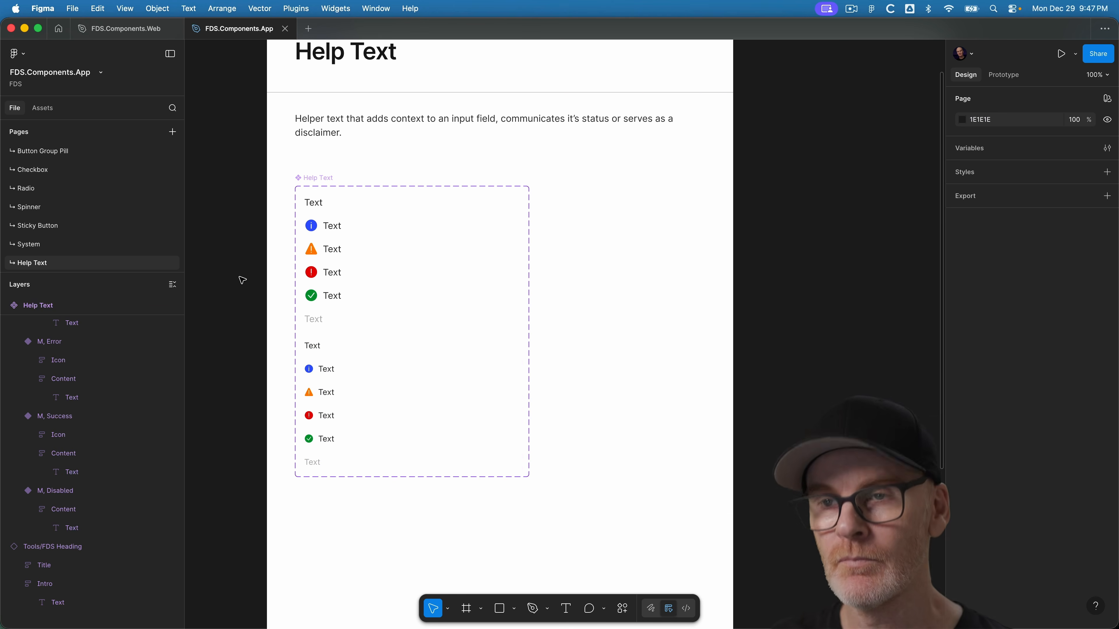
Place a trial instance of the size L, Info variant beside the Help Text component set
click(313, 177)
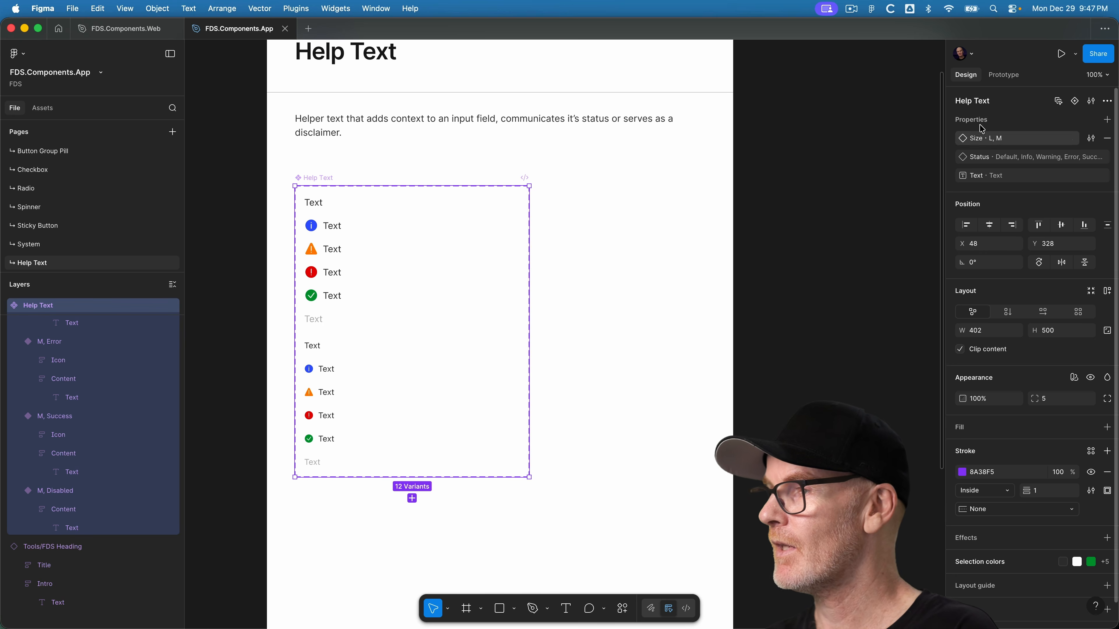
click(225, 152)
drag(341, 227, 597, 226)
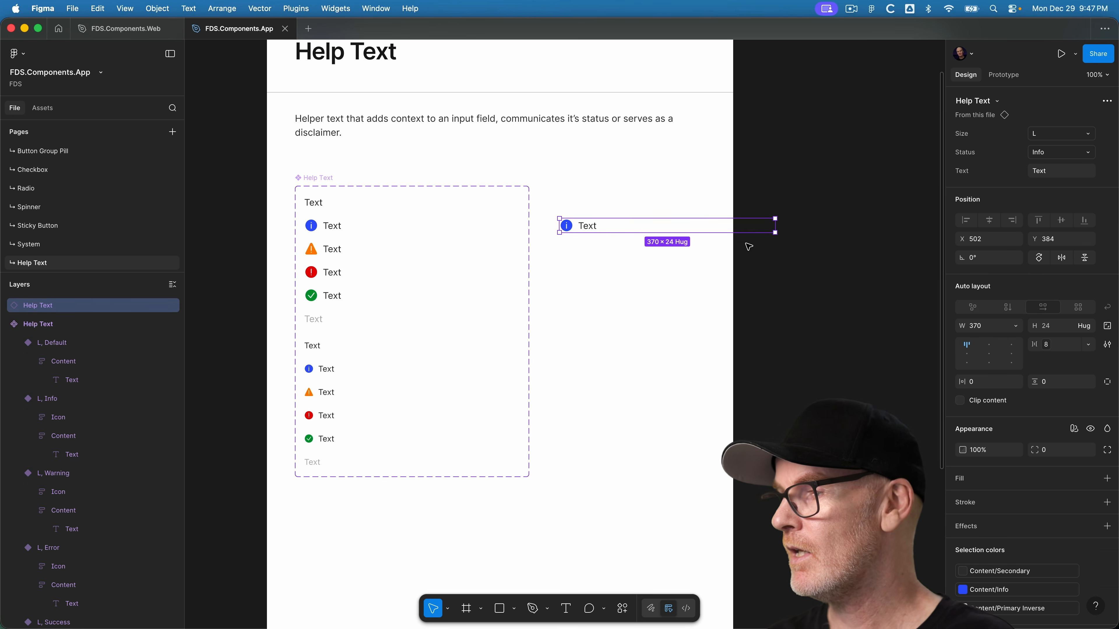
Try the Android mode of Semantic: Type App on the trial Help Text instance, and undo the mode change
click(1074, 429)
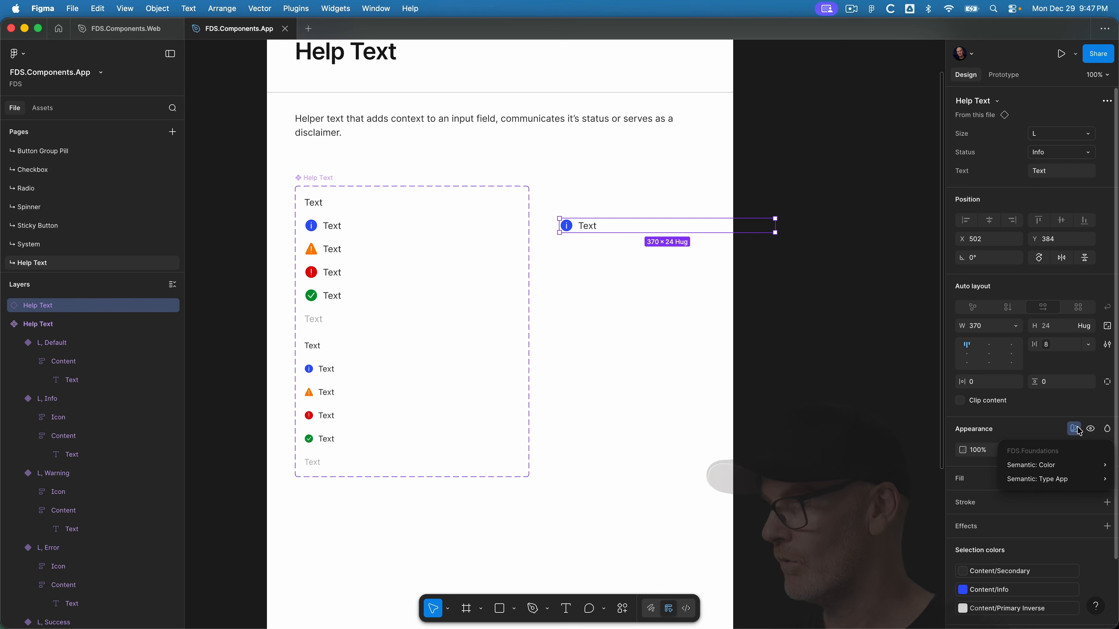
mouse_move(1052, 483)
click(934, 515)
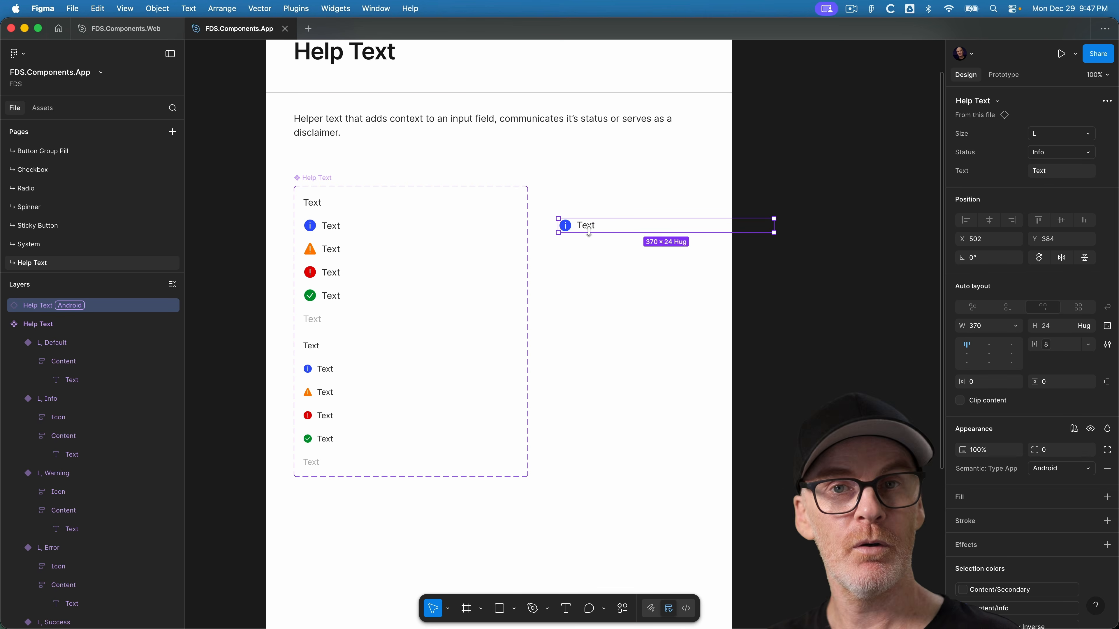
key(super+z)
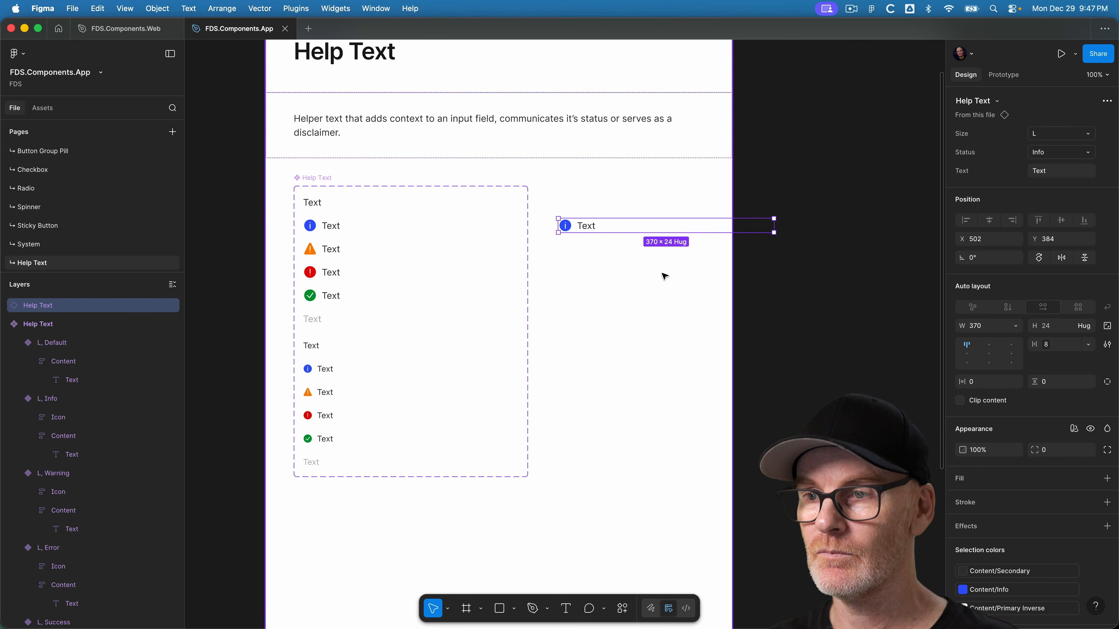
Delete the trial Help Text instance beside the component set
click(680, 246)
click(590, 226)
Switch to the FDS.Components.Web file and check the height of the FDS Heading frame on its Help Text page
key(ctrl+Tab)
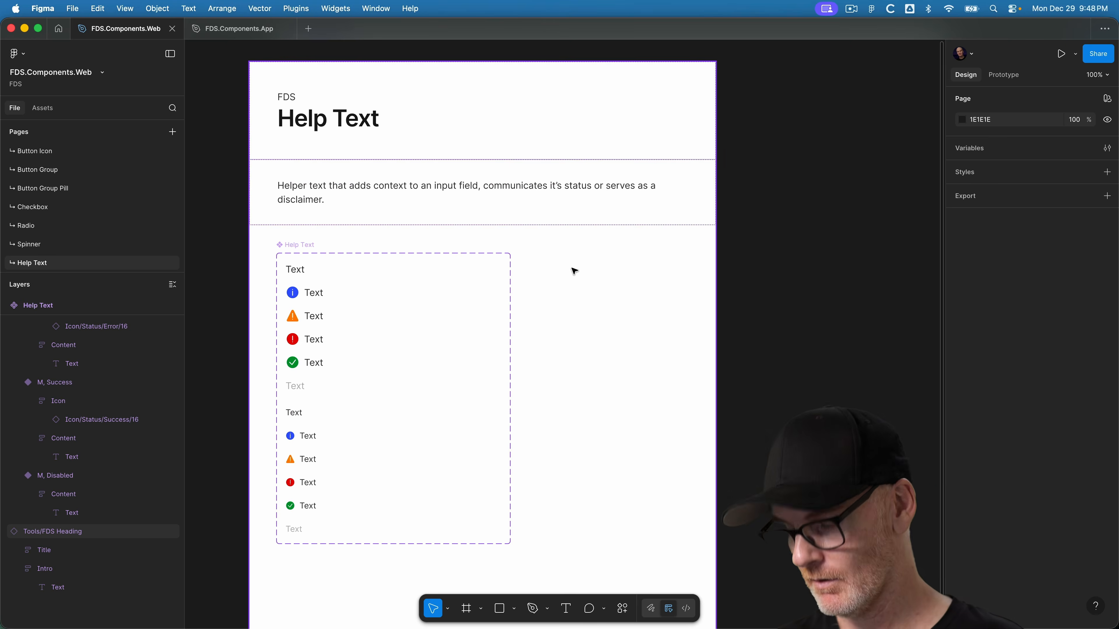
scroll(574, 270, down, 5)
scroll(534, 222, down, 2)
click(575, 169)
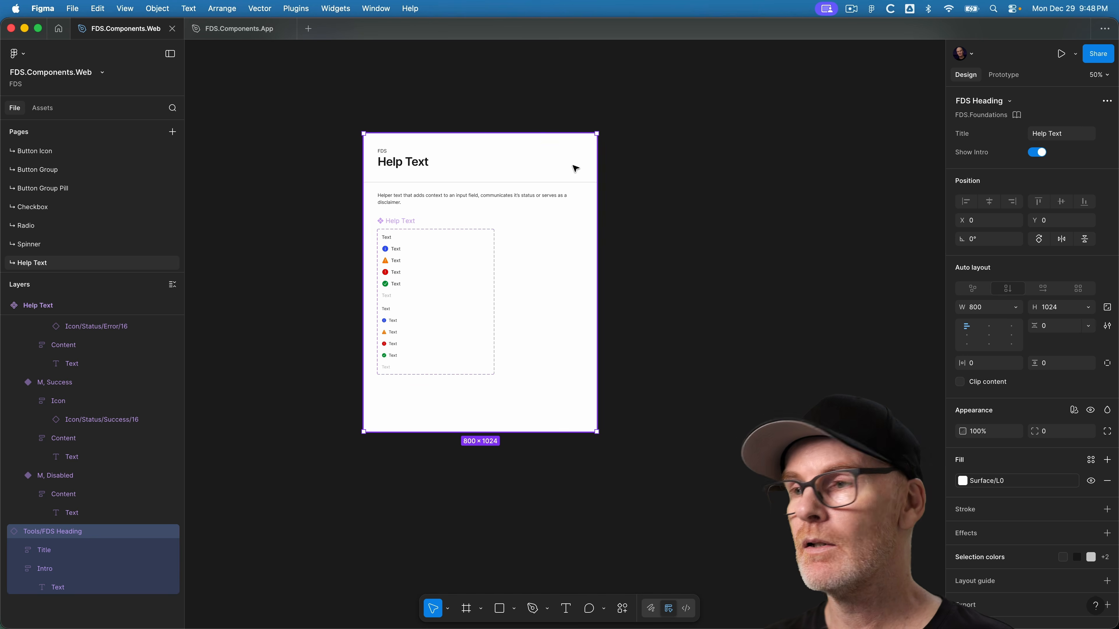
click(1065, 311)
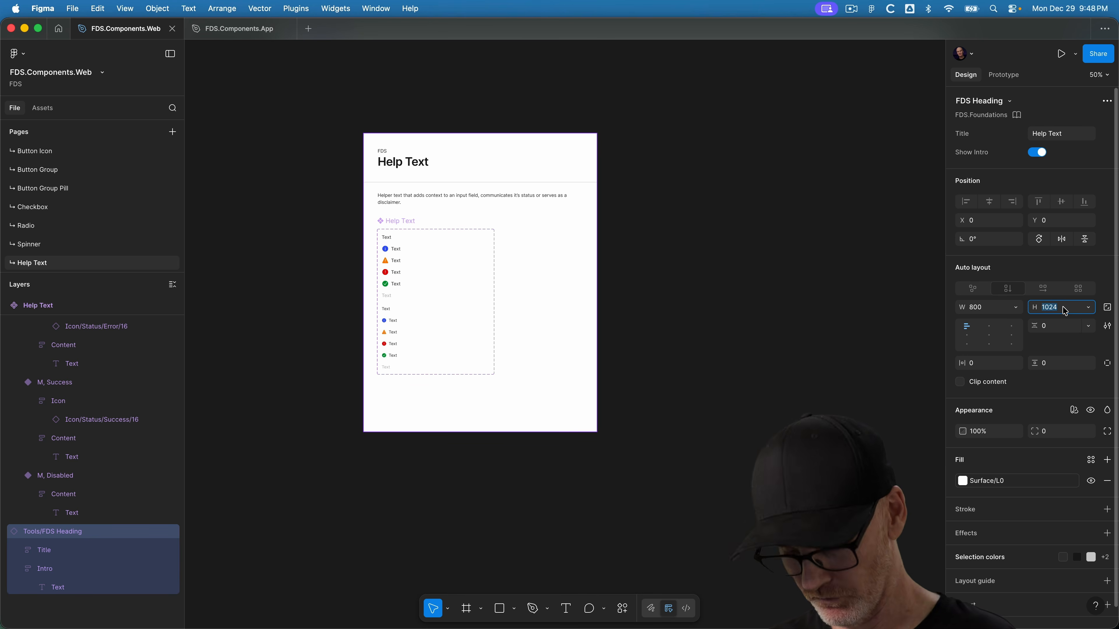
click(687, 181)
Return to the FDS.Components.App file and set the height of the Help Text page's FDS Heading frame to 1024
click(229, 29)
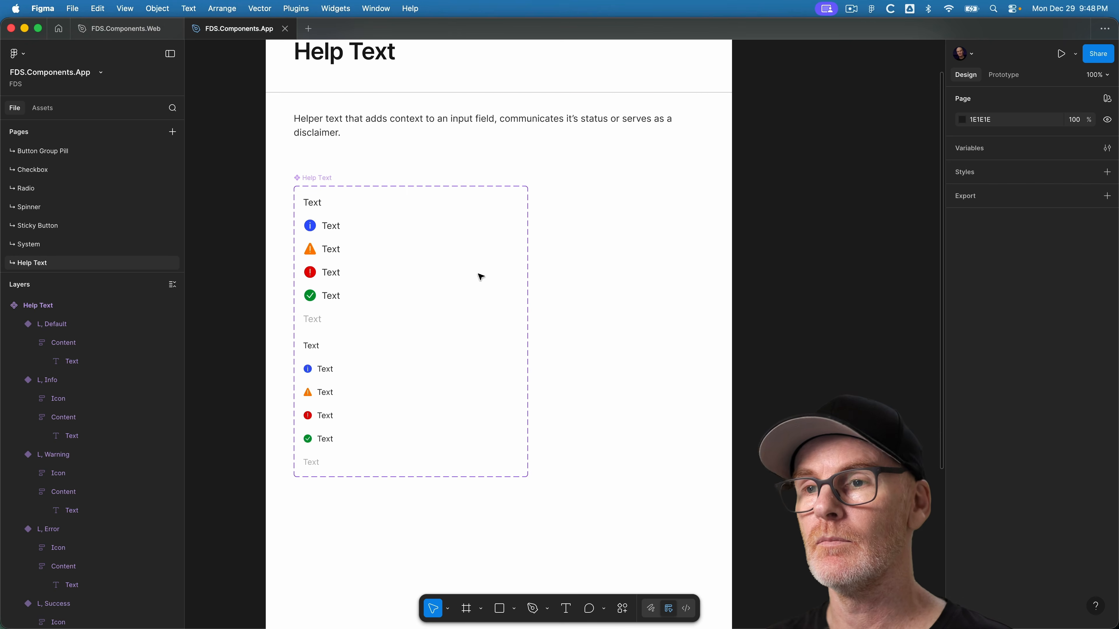
key(minus)
click(534, 207)
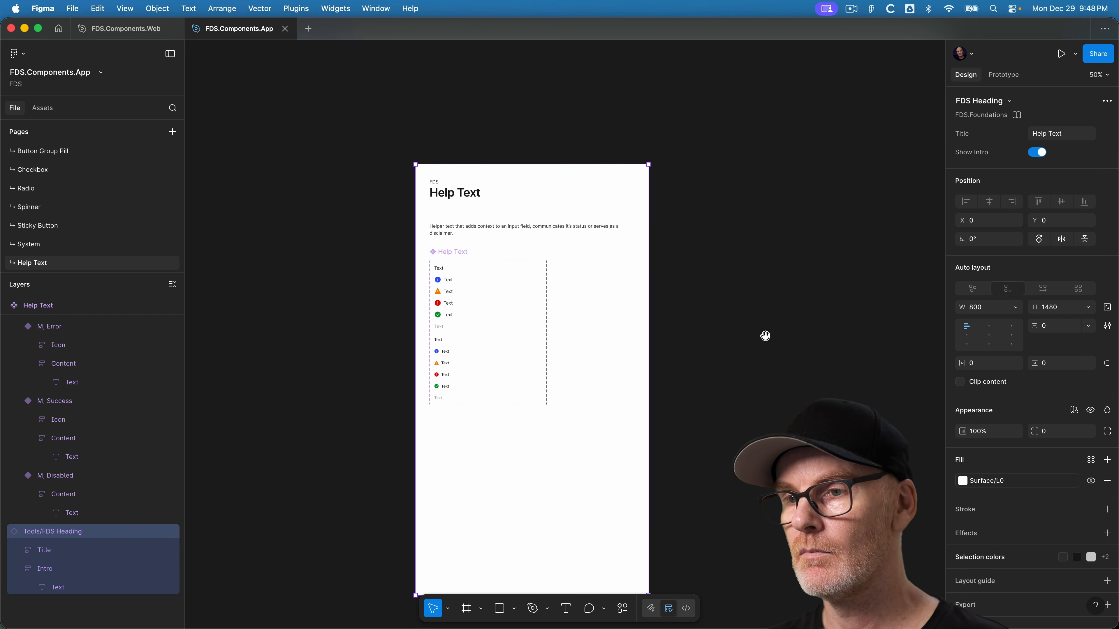
drag(765, 336, 761, 275)
click(1068, 308)
text(1024)
key(Return)
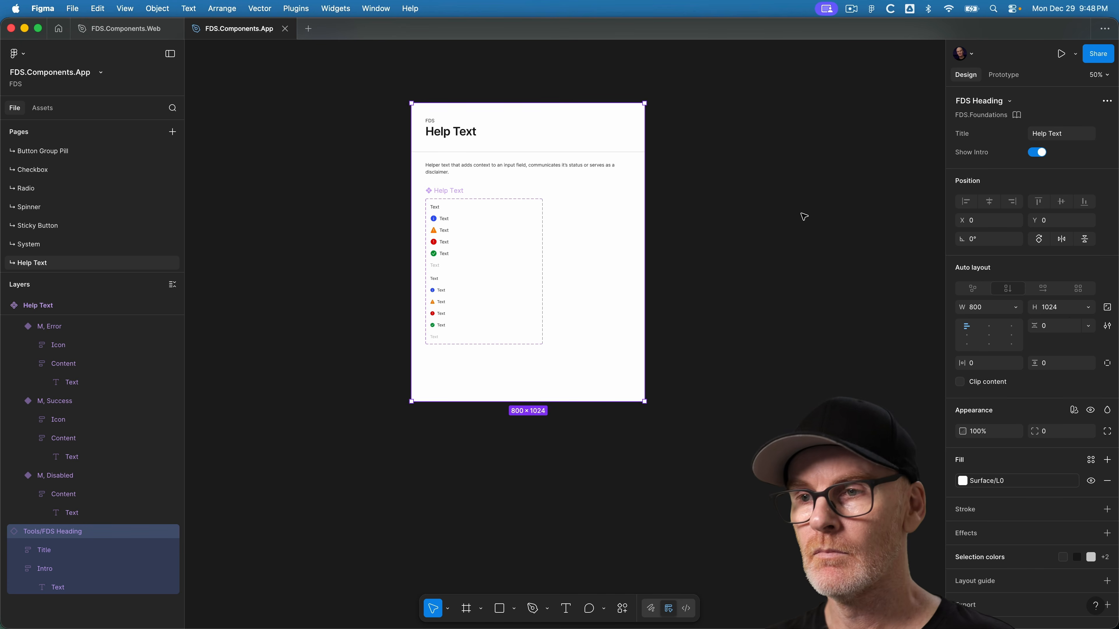